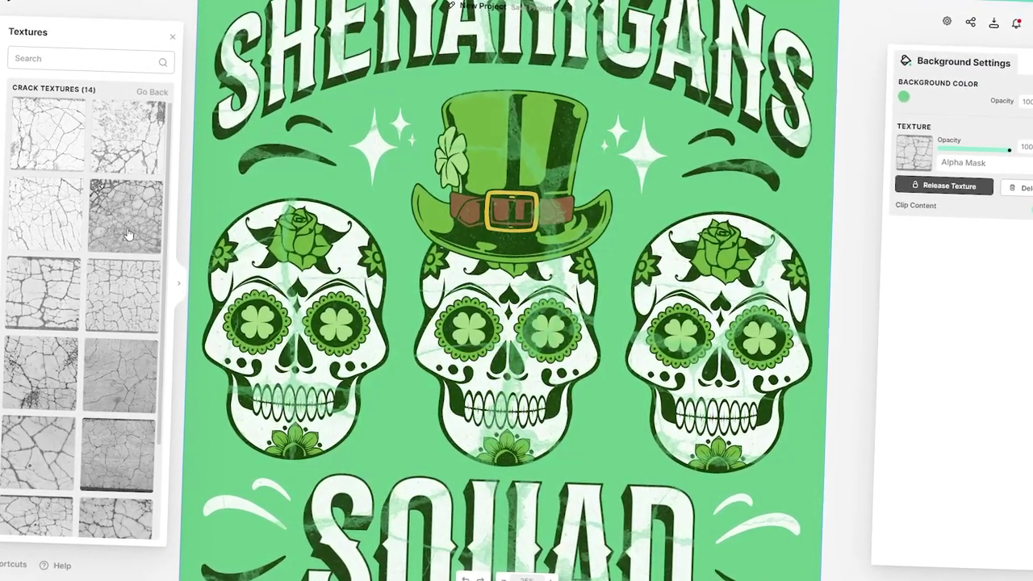
{"action": "left_click", "coordinate": [129, 236]}
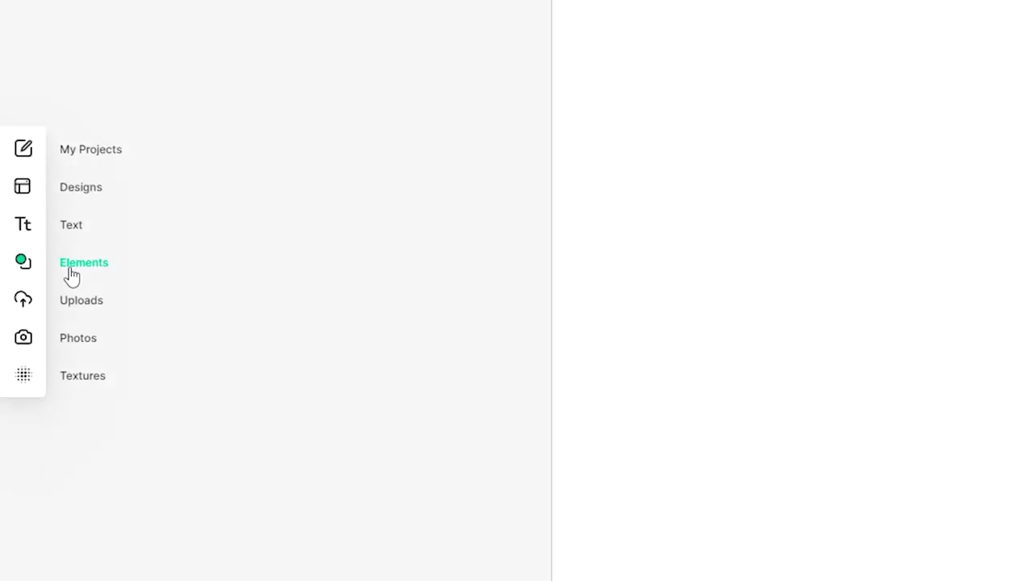
{"action": "left_click", "coordinate": [71, 277]}
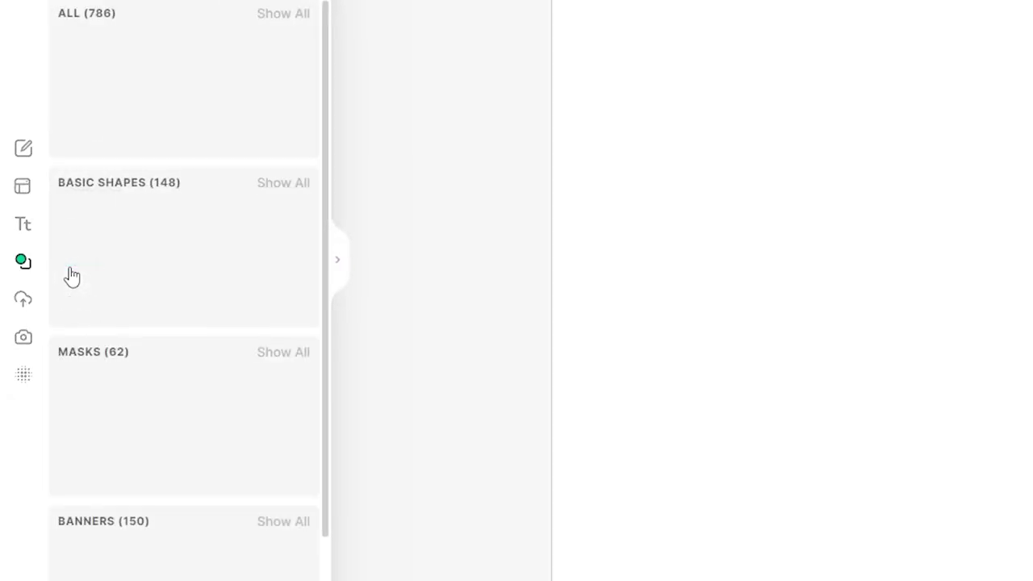
{"action": "scroll", "coordinate": [193, 161], "scroll_direction": "down", "scroll_amount": 7}
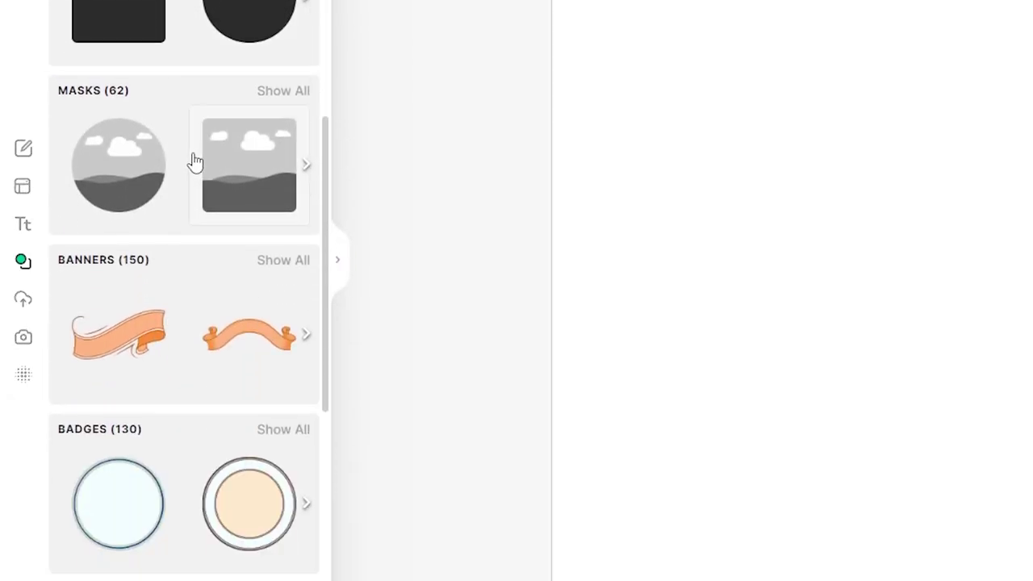
{"action": "scroll", "coordinate": [201, 180], "scroll_direction": "up", "scroll_amount": 7}
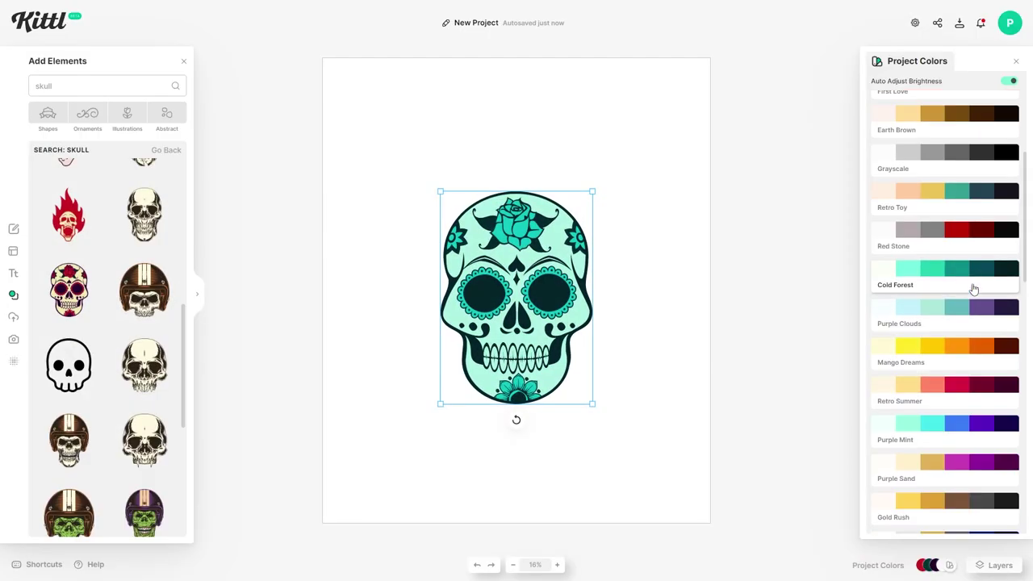
{"action": "scroll", "coordinate": [970, 290], "scroll_direction": "down", "scroll_amount": 2}
{"action": "left_click", "coordinate": [964, 378]}
{"action": "scroll", "coordinate": [966, 389], "scroll_direction": "down", "scroll_amount": 1}
{"action": "scroll", "coordinate": [968, 391], "scroll_direction": "down", "scroll_amount": 3}
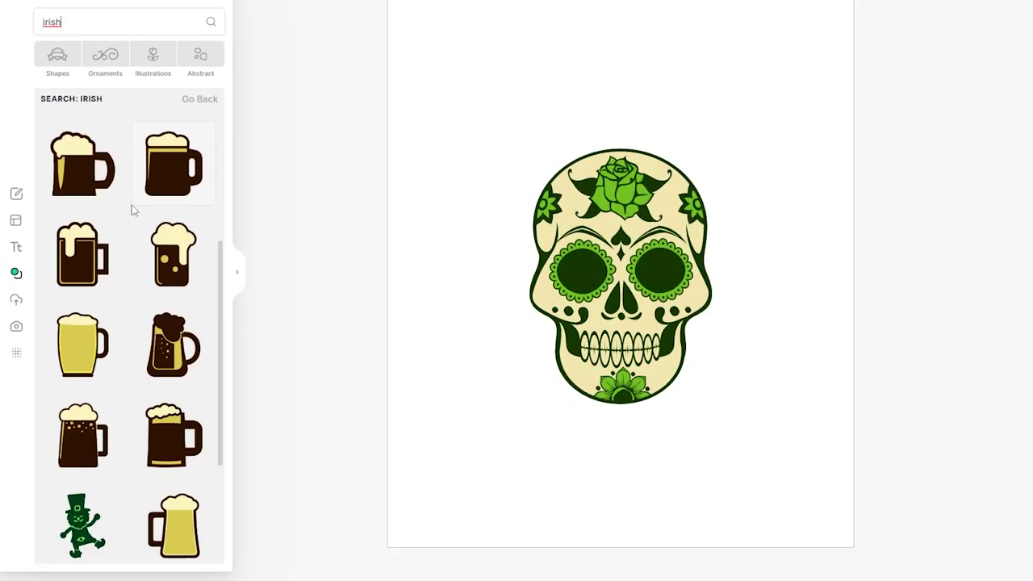
{"action": "scroll", "coordinate": [129, 202], "scroll_direction": "down", "scroll_amount": 5}
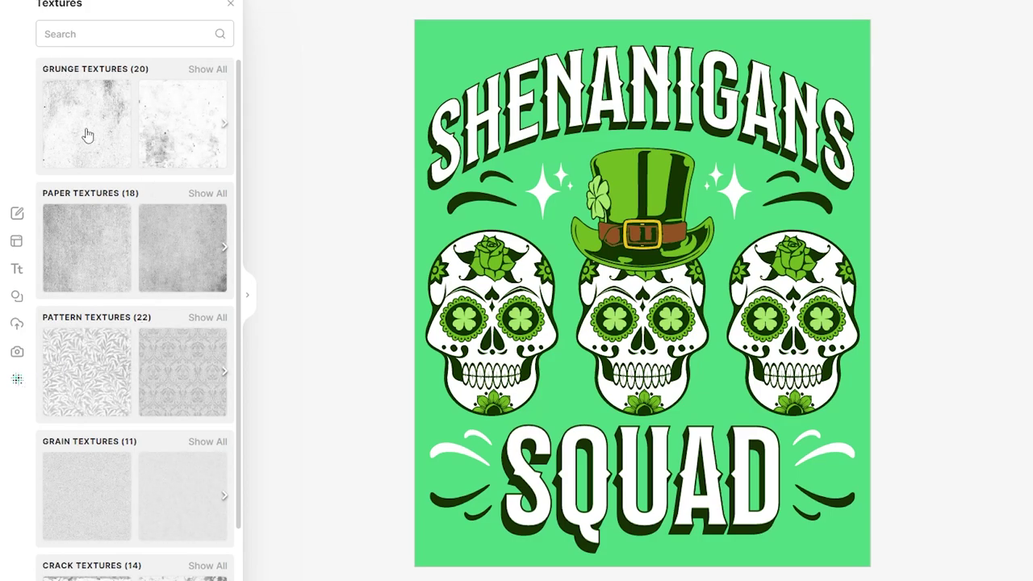
{"action": "scroll", "coordinate": [88, 135], "scroll_direction": "down", "scroll_amount": 1}
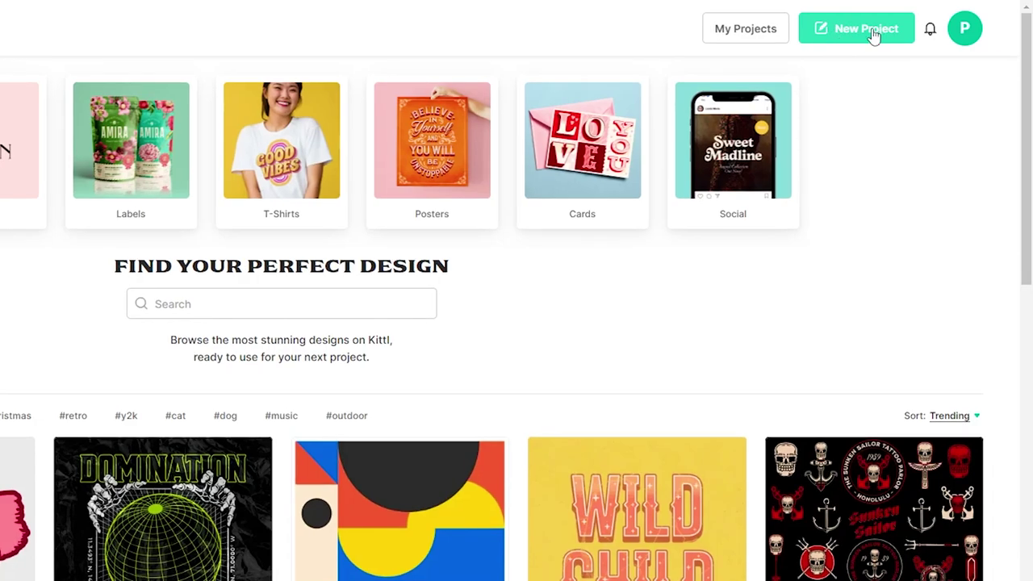
Create a new project with a portrait artboard of 4500 × 5400 px at 300 DPI
{"action": "left_click", "coordinate": [861, 31]}
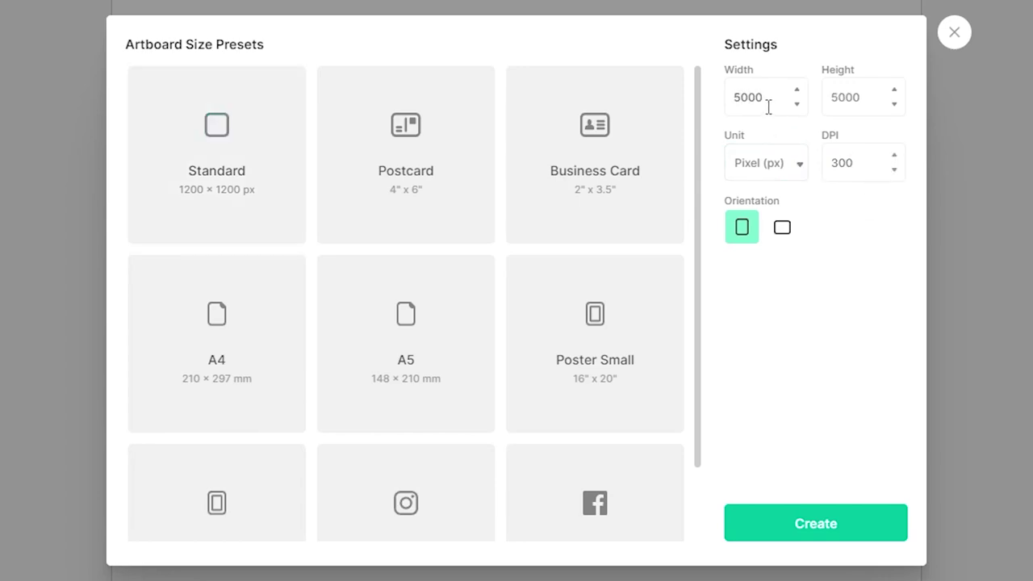
{"action": "double_click", "coordinate": [763, 97]}
{"action": "type", "text": "45"}
{"action": "double_click", "coordinate": [871, 87]}
{"action": "type", "text": "5"}
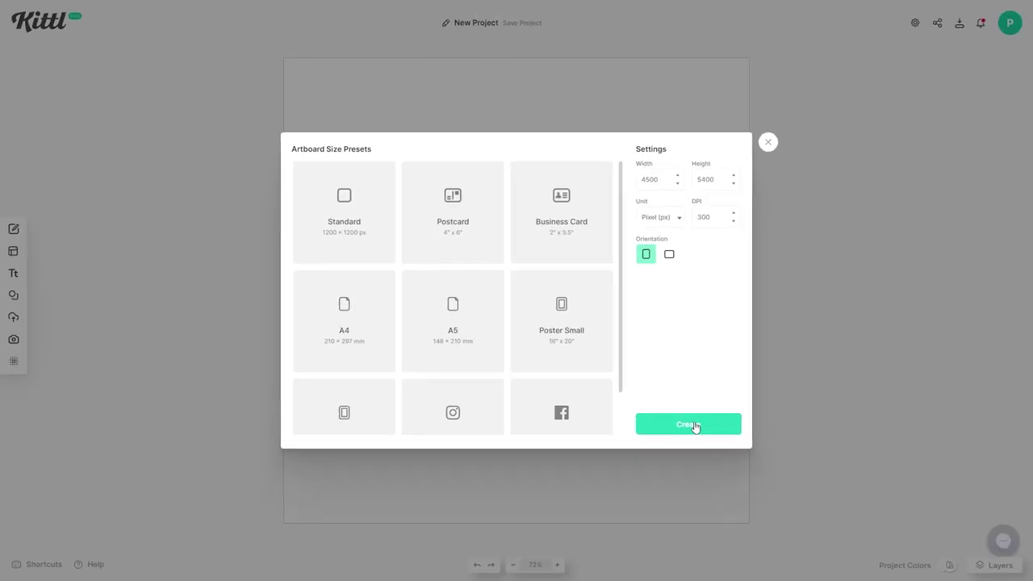
{"action": "left_click", "coordinate": [694, 425]}
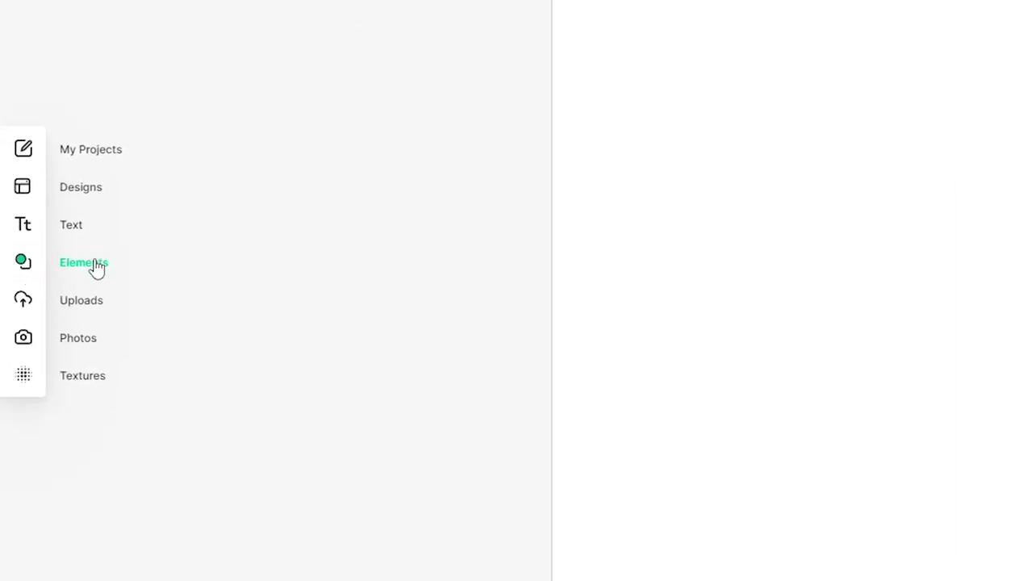
Open the elements library and search it for "skull"
{"action": "left_click", "coordinate": [72, 274]}
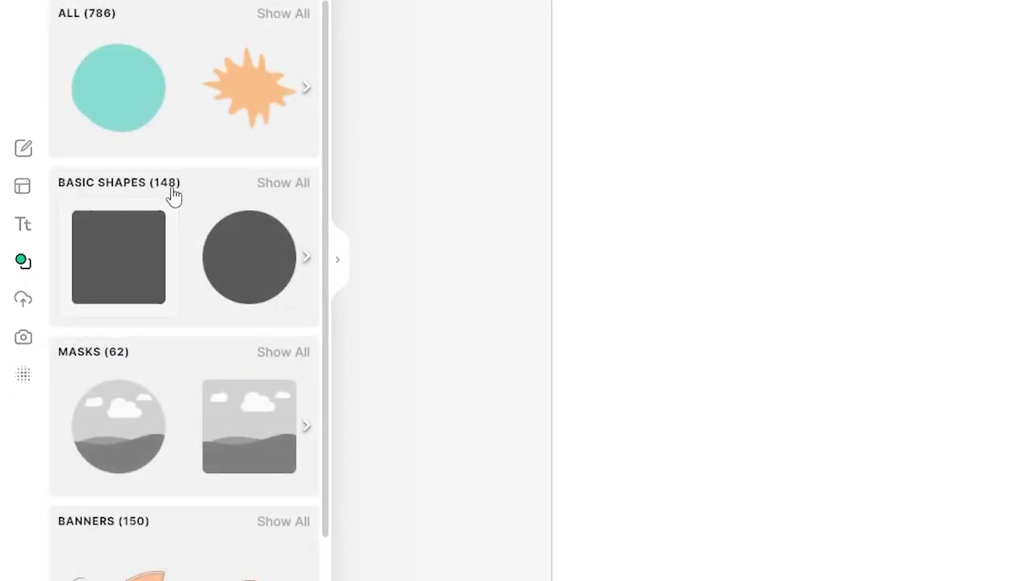
{"action": "scroll", "coordinate": [199, 153], "scroll_direction": "down", "scroll_amount": 8}
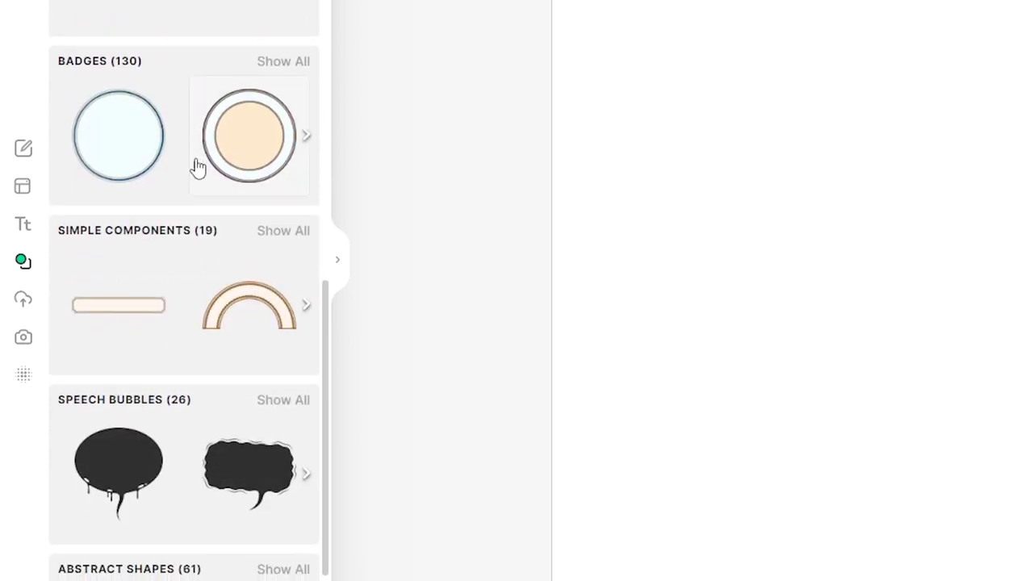
{"action": "scroll", "coordinate": [201, 189], "scroll_direction": "up", "scroll_amount": 5}
{"action": "scroll", "coordinate": [202, 192], "scroll_direction": "up", "scroll_amount": 2}
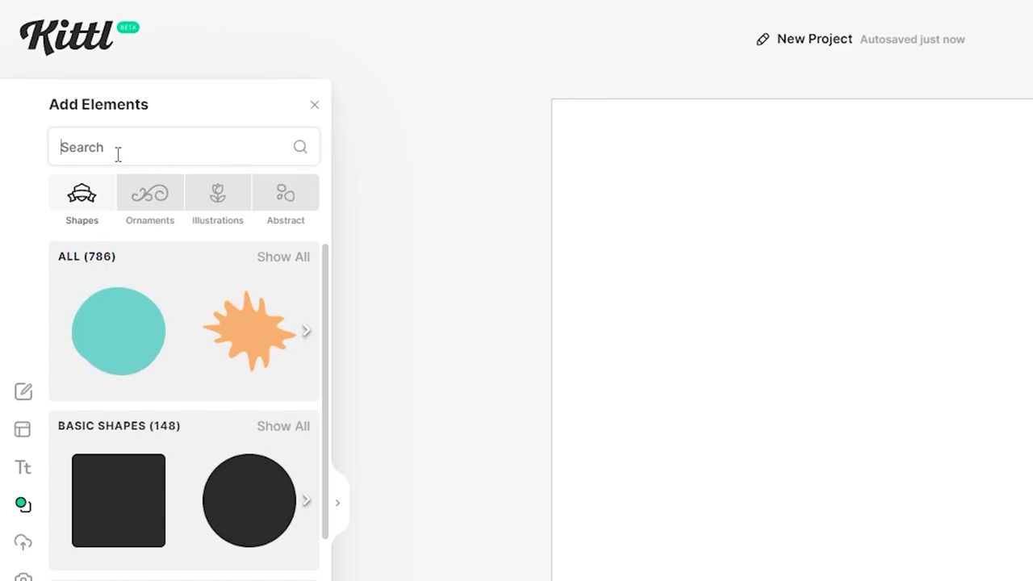
{"action": "left_click", "coordinate": [118, 154]}
{"action": "type", "text": "skull"}
{"action": "key", "text": "Return"}
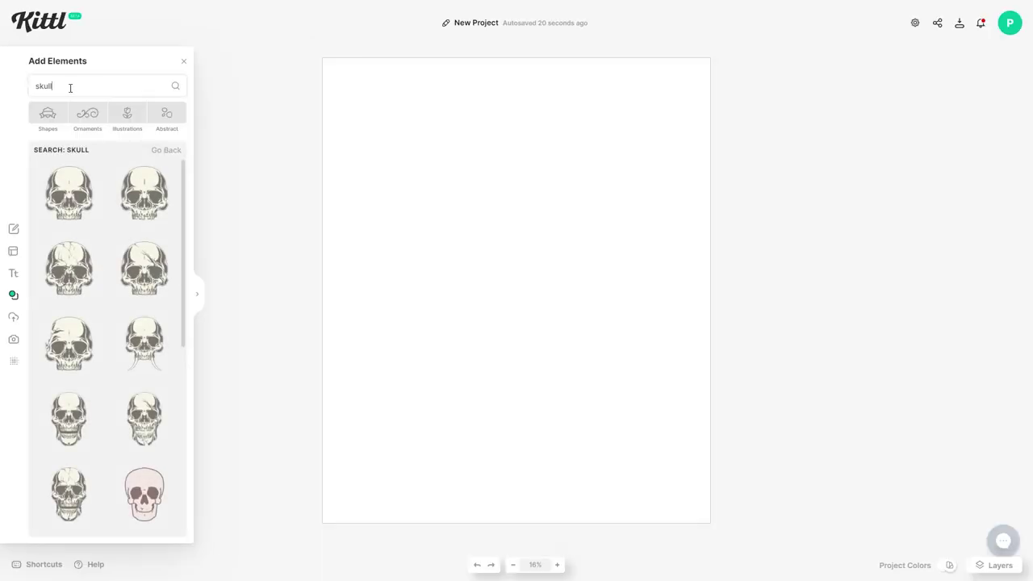
Place the cream sugar skull with the red rose from the search results onto the artboard
{"action": "scroll", "coordinate": [226, 468], "scroll_direction": "down", "scroll_amount": 5}
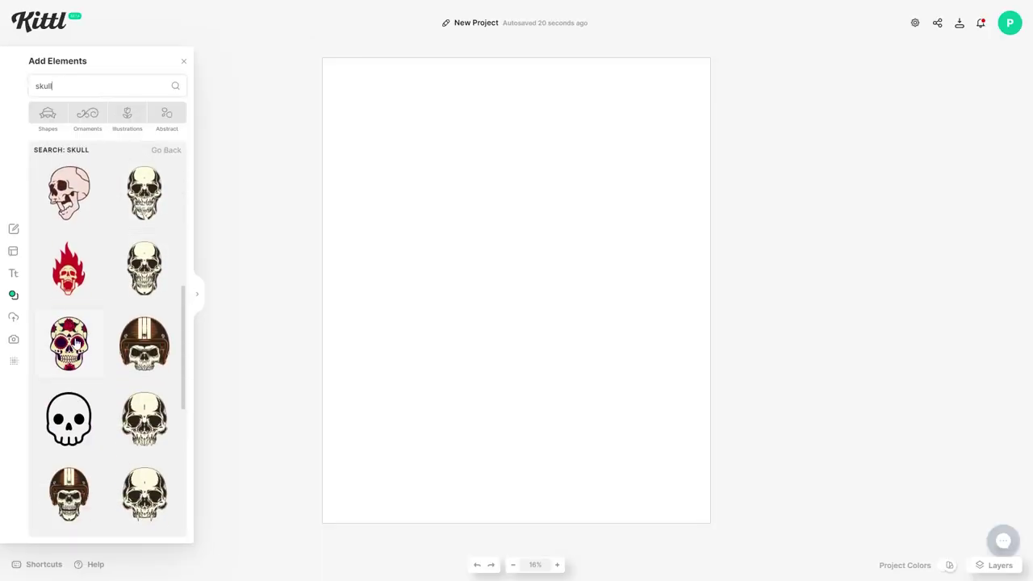
{"action": "scroll", "coordinate": [72, 338], "scroll_direction": "down", "scroll_amount": 1}
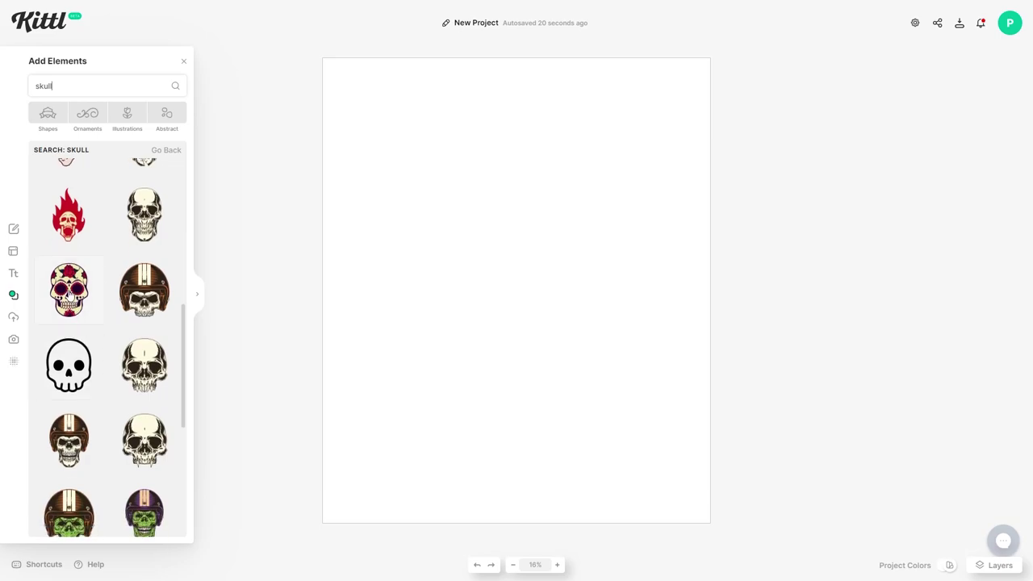
{"action": "left_click_drag", "start_coordinate": [60, 294], "coordinate": [388, 269]}
{"action": "left_click_drag", "start_coordinate": [490, 237], "coordinate": [442, 238]}
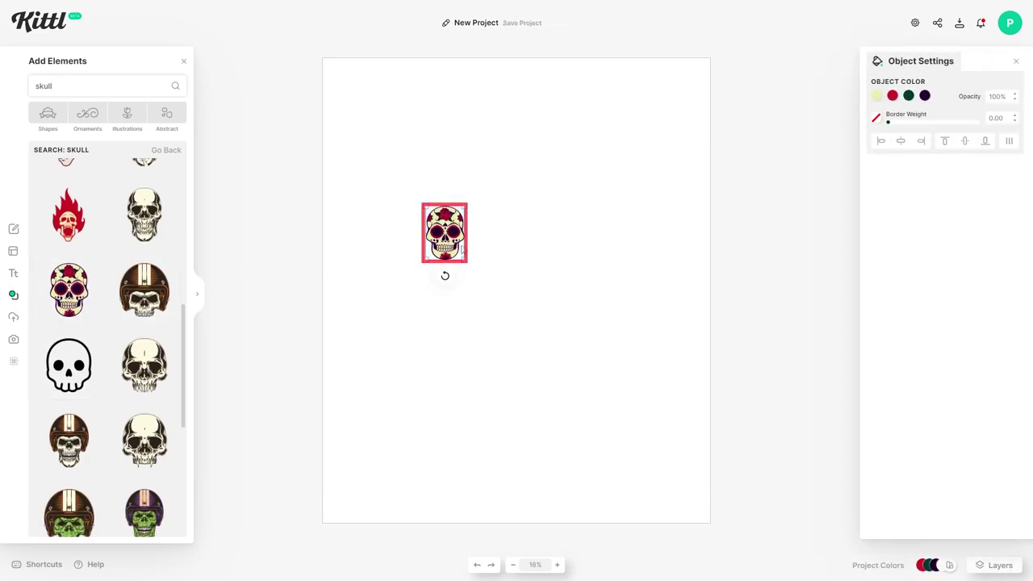
Enlarge the sugar skull to roughly two fifths of the artboard's width and center it horizontally
{"action": "left_click_drag", "start_coordinate": [464, 260], "coordinate": [568, 367]}
{"action": "mouse_move", "coordinate": [490, 313]}
{"action": "left_mouse_down"}
{"action": "mouse_move", "coordinate": [540, 312]}
{"action": "mouse_move", "coordinate": [509, 309]}
{"action": "left_mouse_up"}
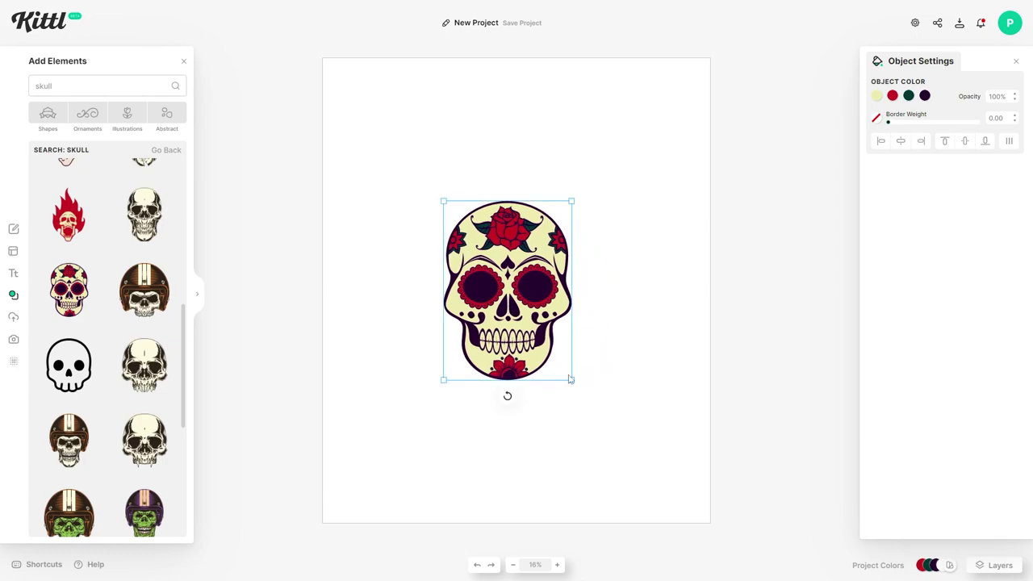
{"action": "left_click_drag", "start_coordinate": [572, 380], "coordinate": [585, 403]}
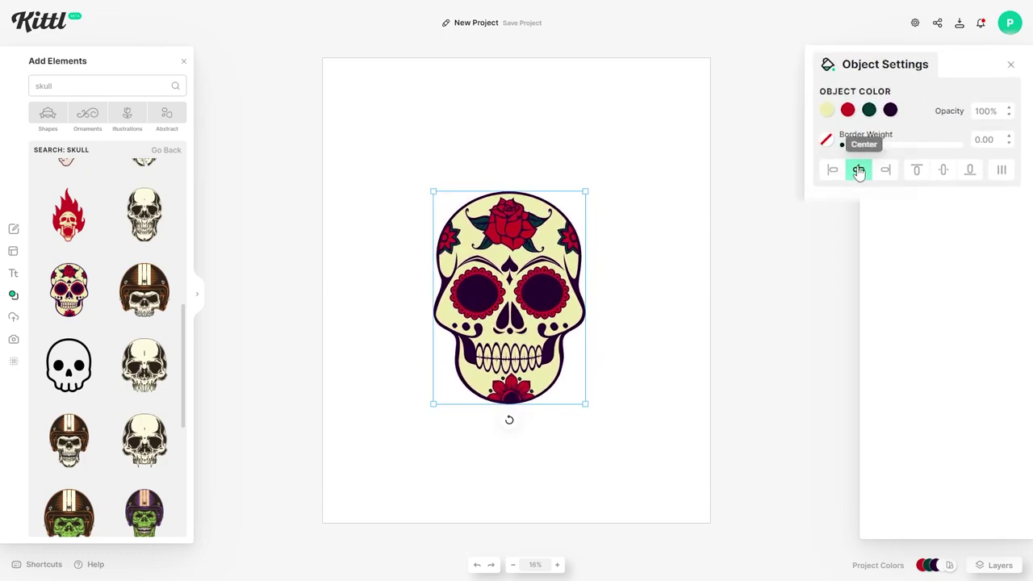
{"action": "left_click", "coordinate": [860, 171]}
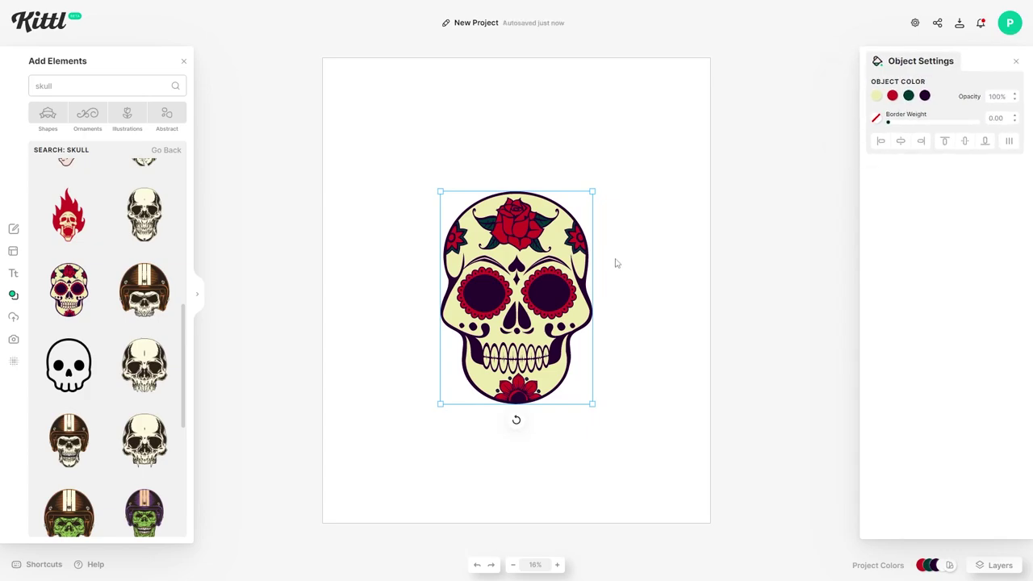
Recolor the skull with the green Forest Ranger project color palette and deselect it
{"action": "mouse_move", "coordinate": [939, 565]}
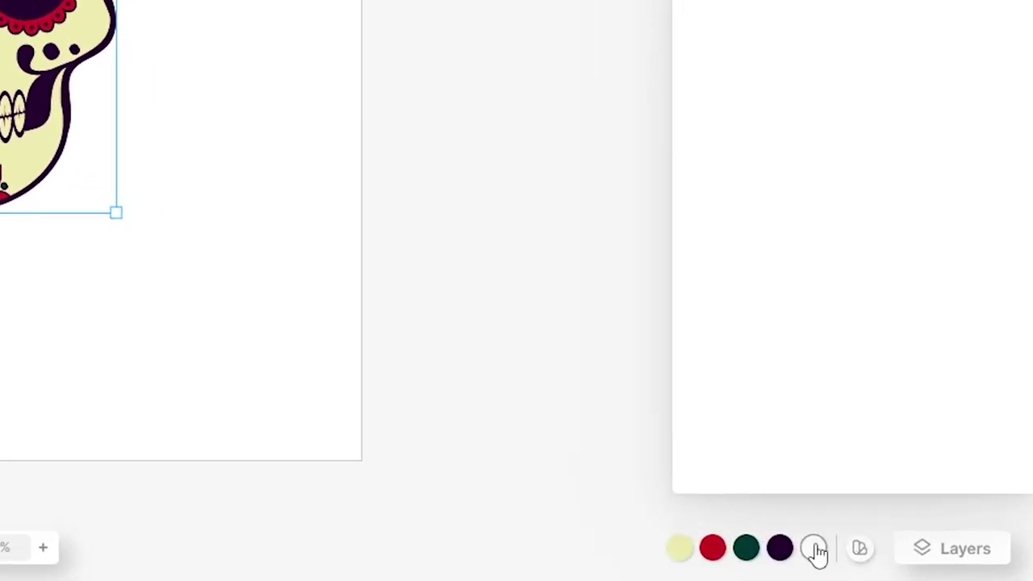
{"action": "left_click", "coordinate": [860, 553]}
{"action": "left_click", "coordinate": [953, 209]}
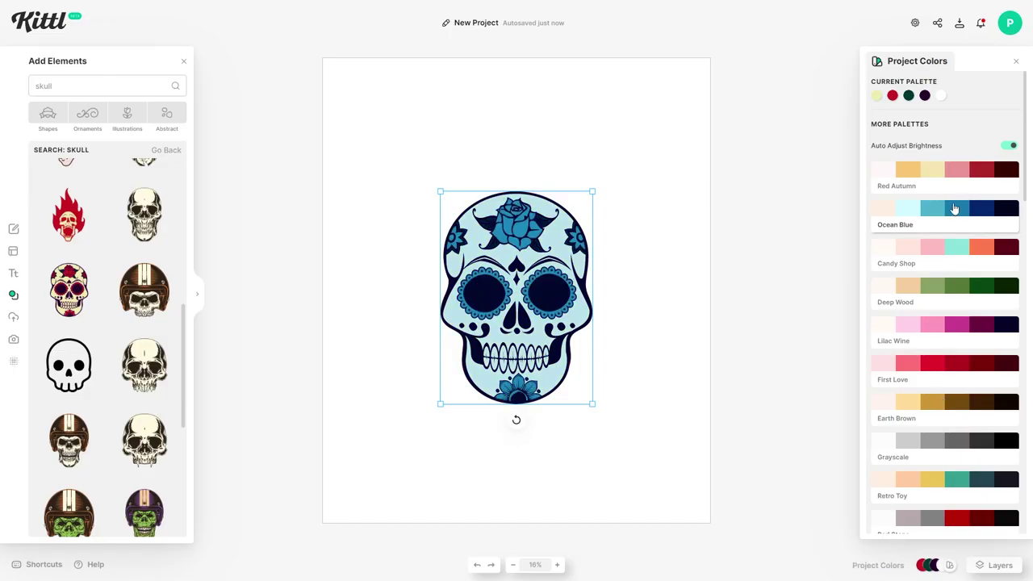
{"action": "scroll", "coordinate": [964, 242], "scroll_direction": "down", "scroll_amount": 4}
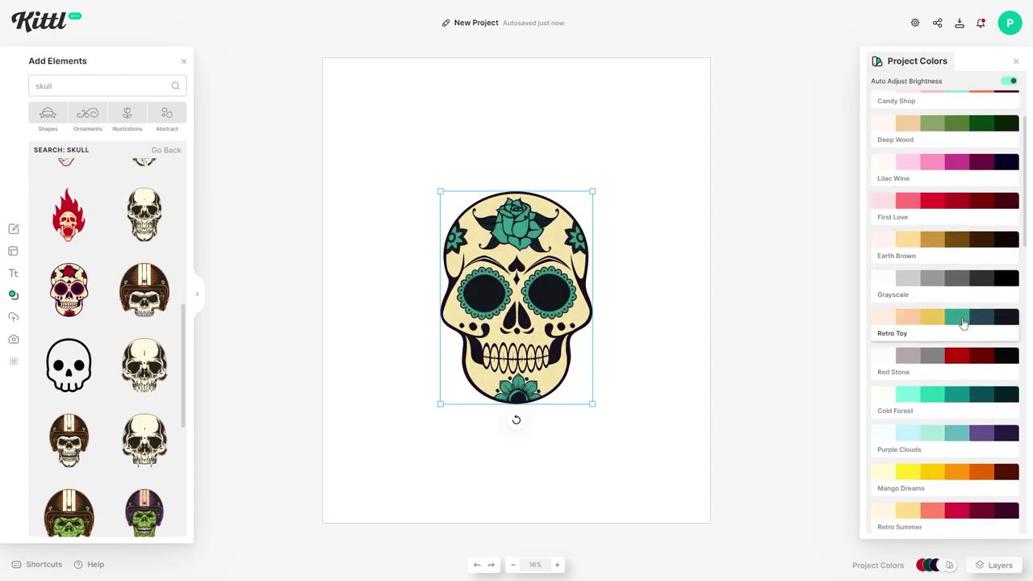
{"action": "scroll", "coordinate": [973, 307], "scroll_direction": "down", "scroll_amount": 6}
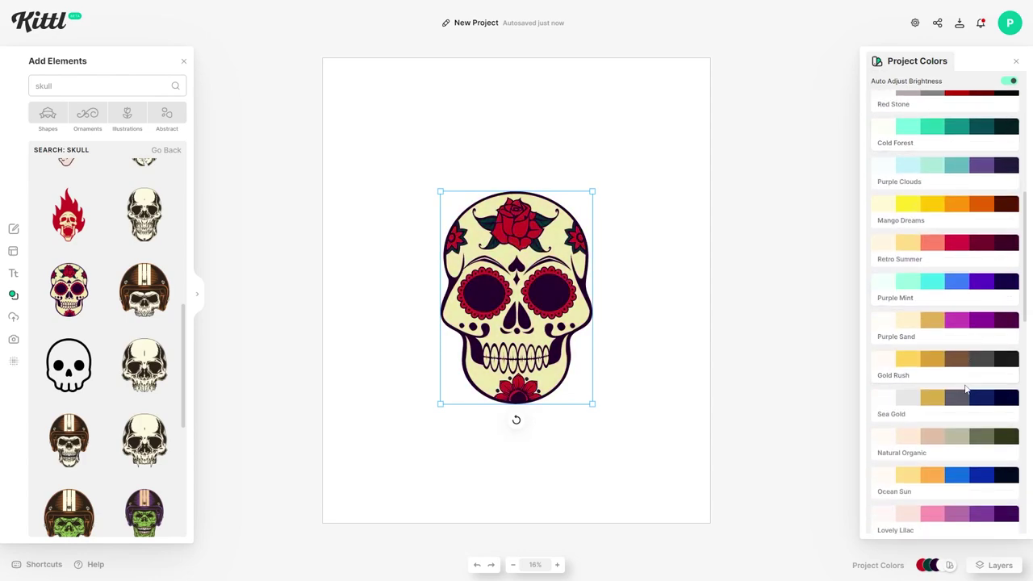
{"action": "scroll", "coordinate": [974, 355], "scroll_direction": "down", "scroll_amount": 4}
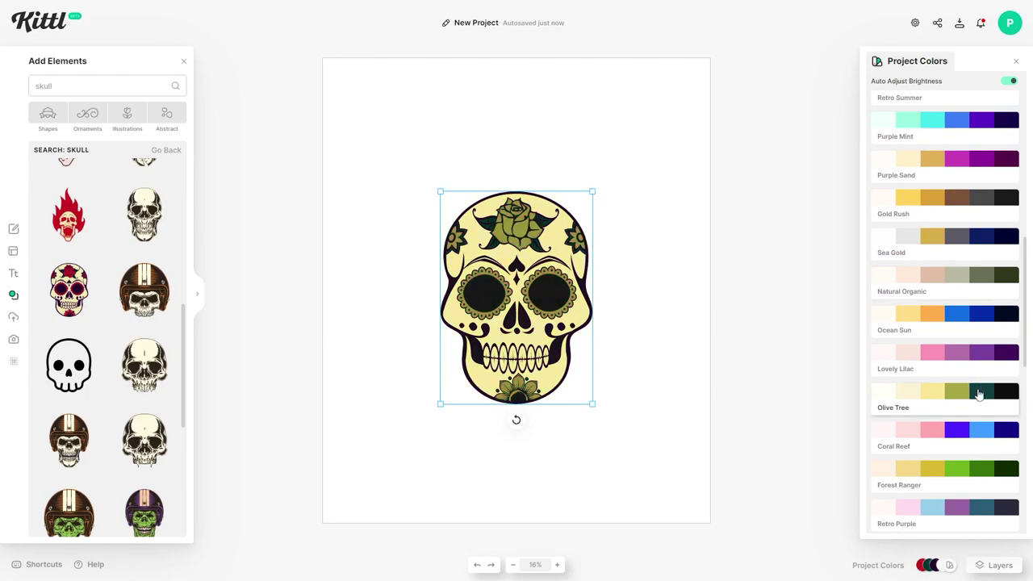
{"action": "scroll", "coordinate": [974, 391], "scroll_direction": "down", "scroll_amount": 4}
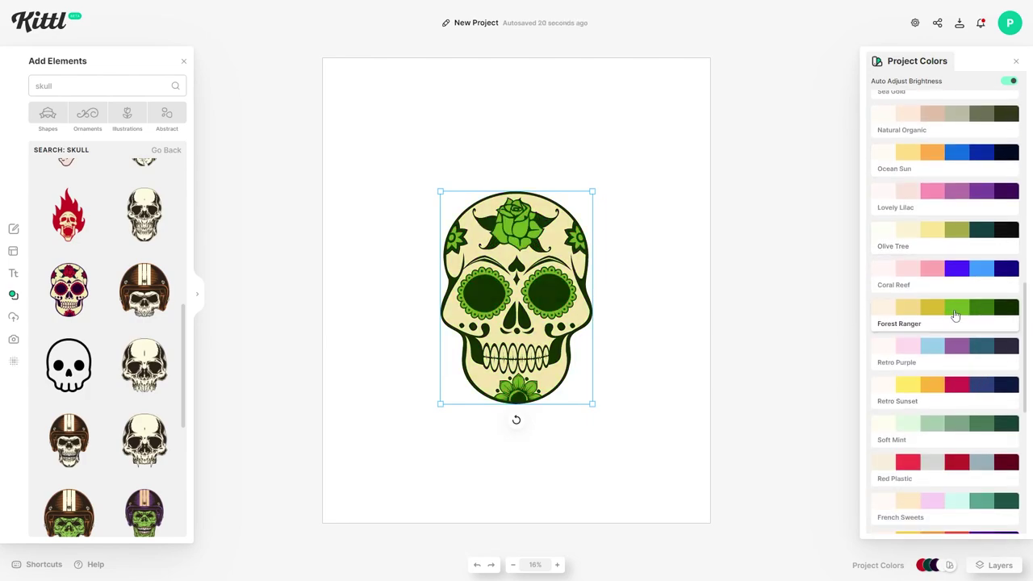
{"action": "left_click", "coordinate": [954, 315]}
{"action": "left_click", "coordinate": [668, 301]}
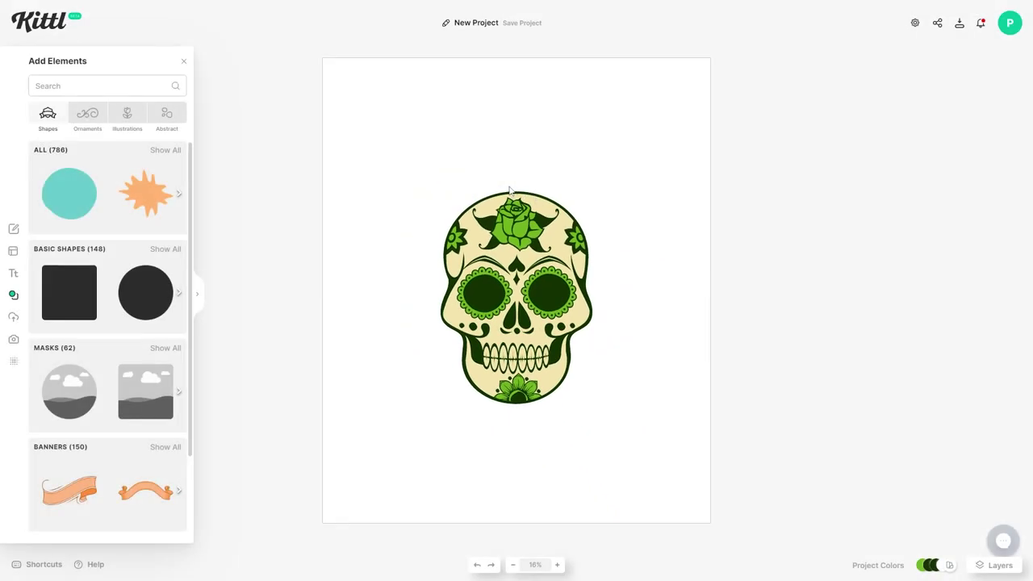
Search the elements library for "irish"
{"action": "left_click", "coordinate": [38, 86]}
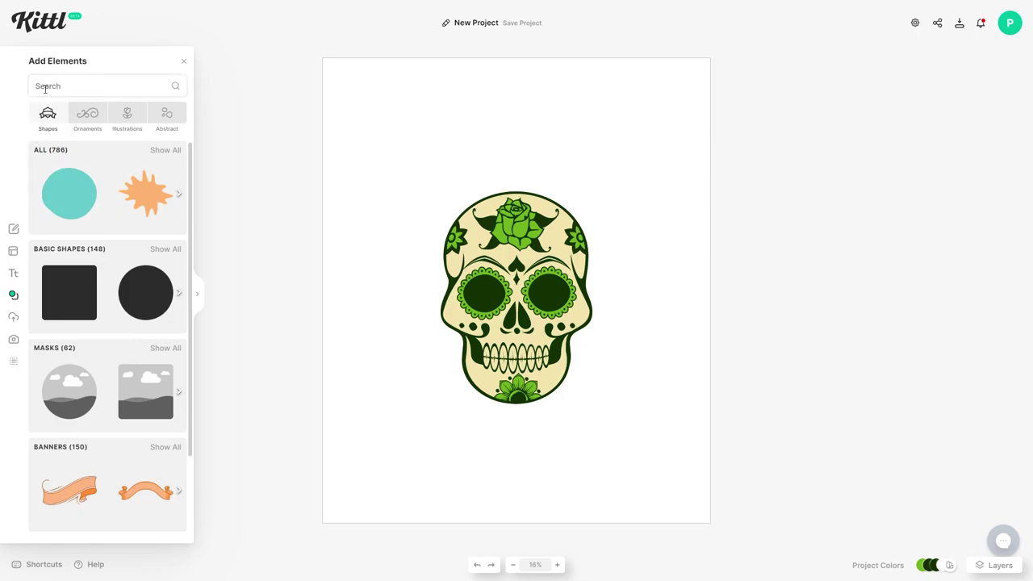
{"action": "type", "text": "irish"}
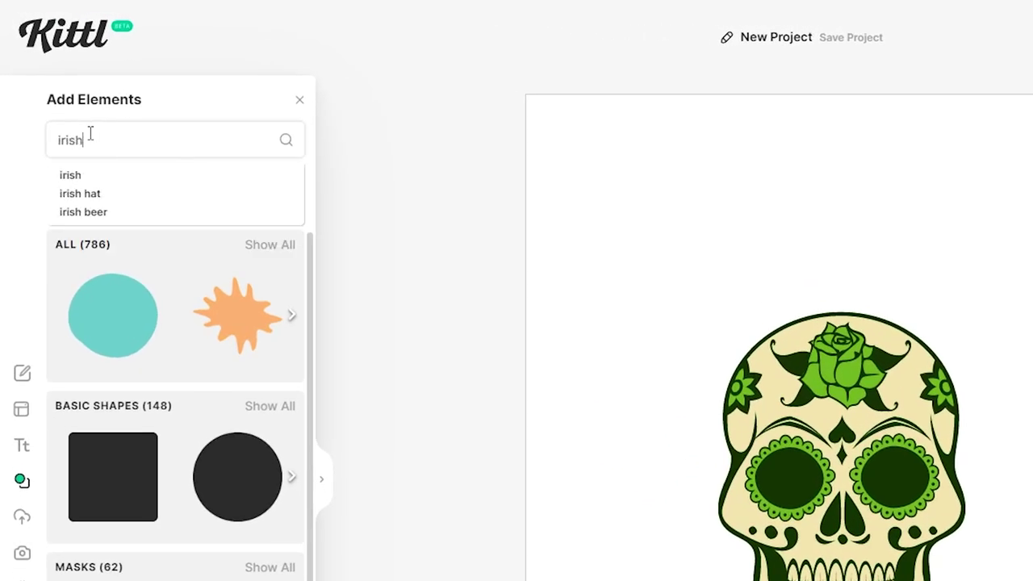
{"action": "key", "text": "Return"}
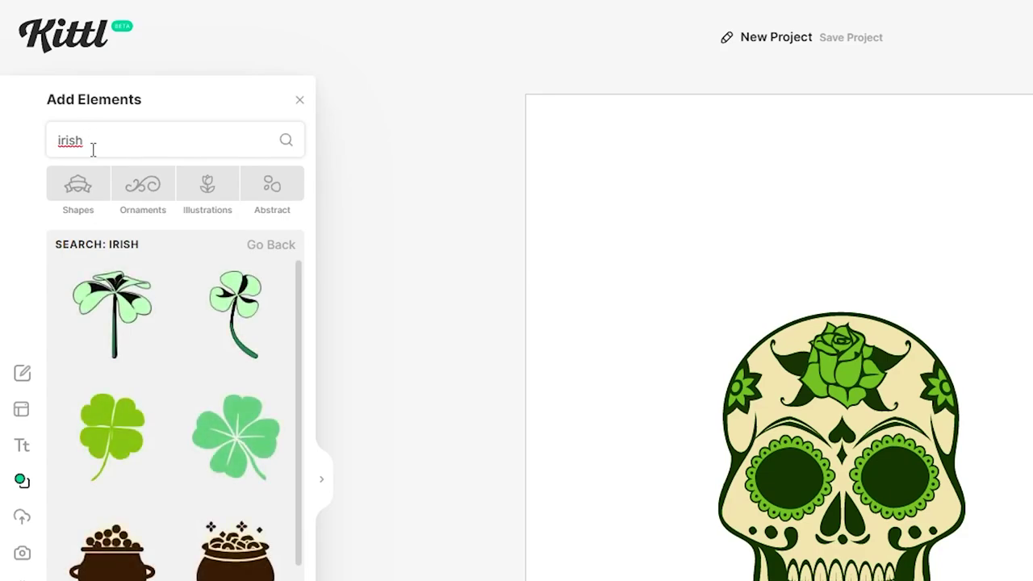
Place the dark green top hat with black shading, a clover and a gold buckle from the "irish" results above the skull
{"action": "scroll", "coordinate": [150, 369], "scroll_direction": "down", "scroll_amount": 3}
{"action": "scroll", "coordinate": [140, 410], "scroll_direction": "up", "scroll_amount": 1}
{"action": "scroll", "coordinate": [109, 250], "scroll_direction": "down", "scroll_amount": 5}
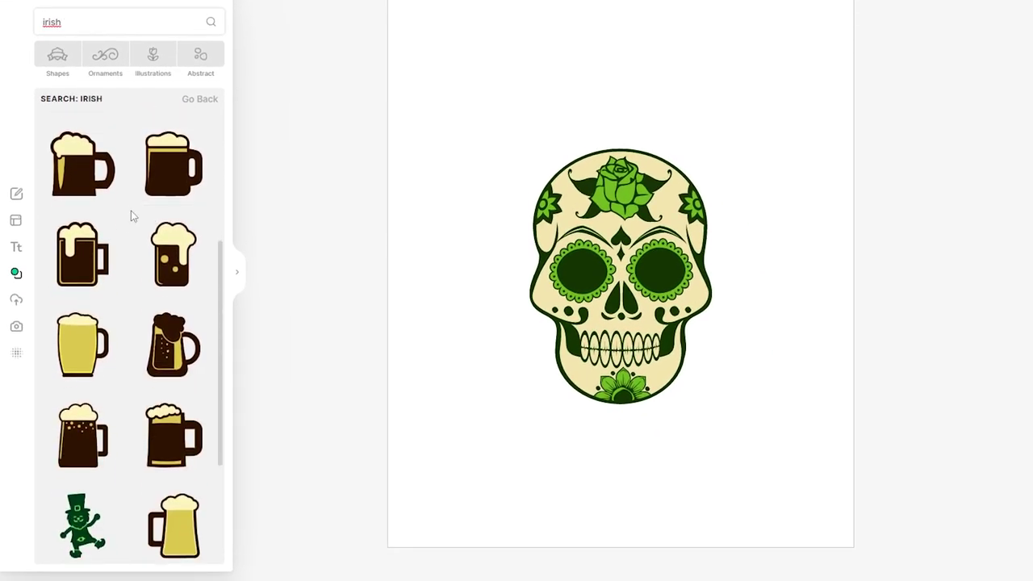
{"action": "scroll", "coordinate": [113, 242], "scroll_direction": "down", "scroll_amount": 4}
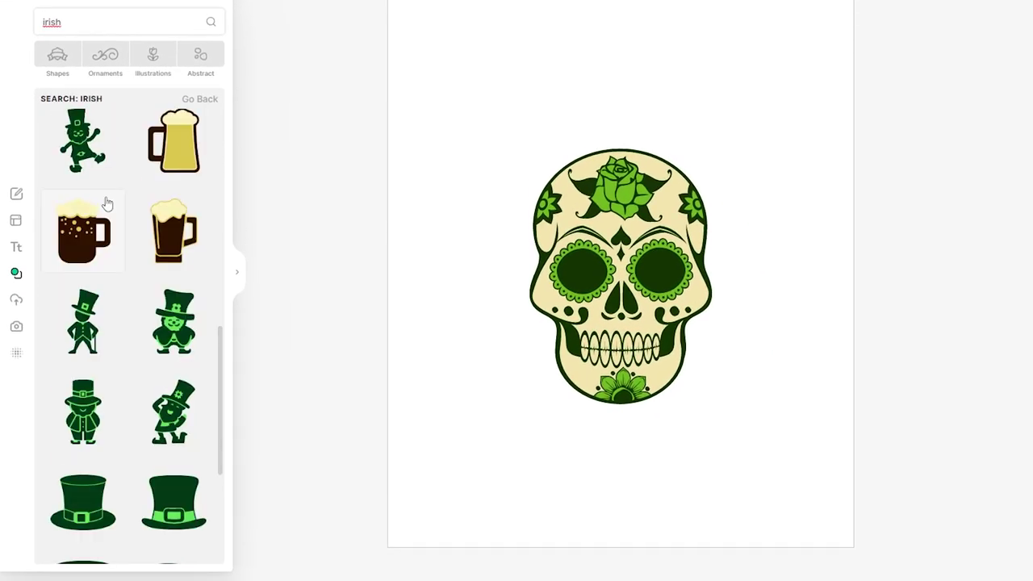
{"action": "scroll", "coordinate": [113, 198], "scroll_direction": "down", "scroll_amount": 4}
{"action": "scroll", "coordinate": [121, 202], "scroll_direction": "down", "scroll_amount": 5}
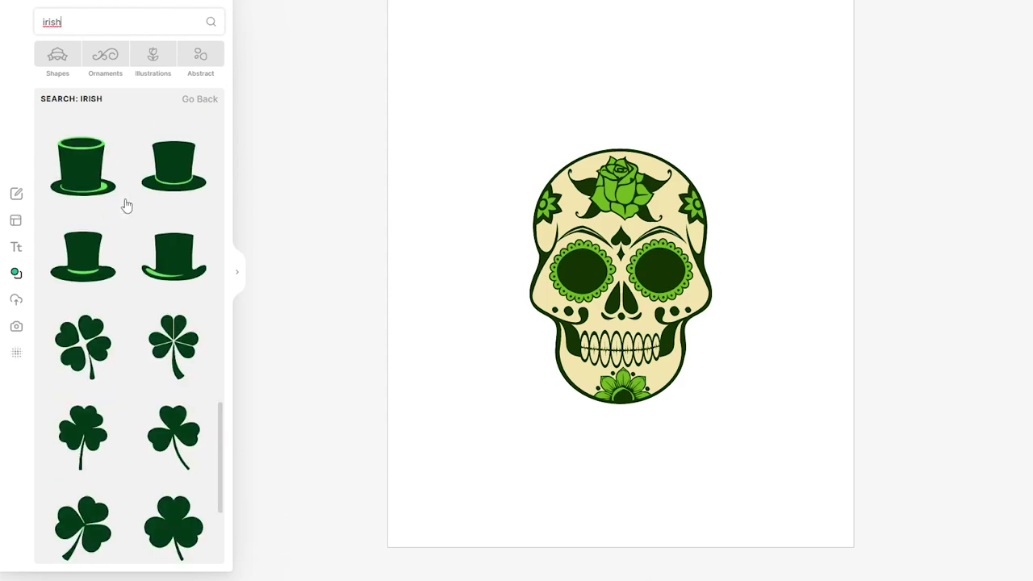
{"action": "scroll", "coordinate": [186, 210], "scroll_direction": "down", "scroll_amount": 8}
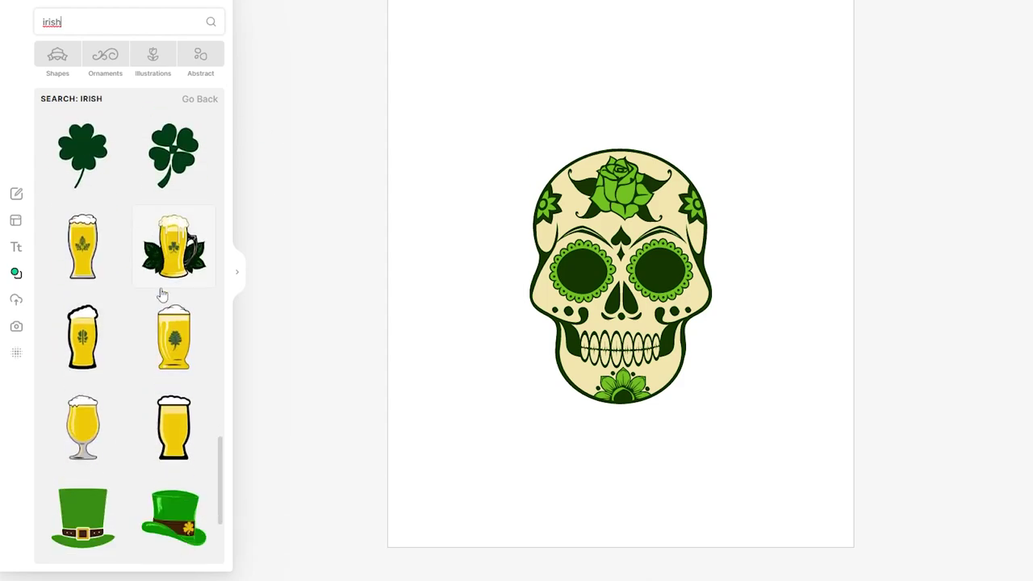
{"action": "scroll", "coordinate": [163, 295], "scroll_direction": "down", "scroll_amount": 5}
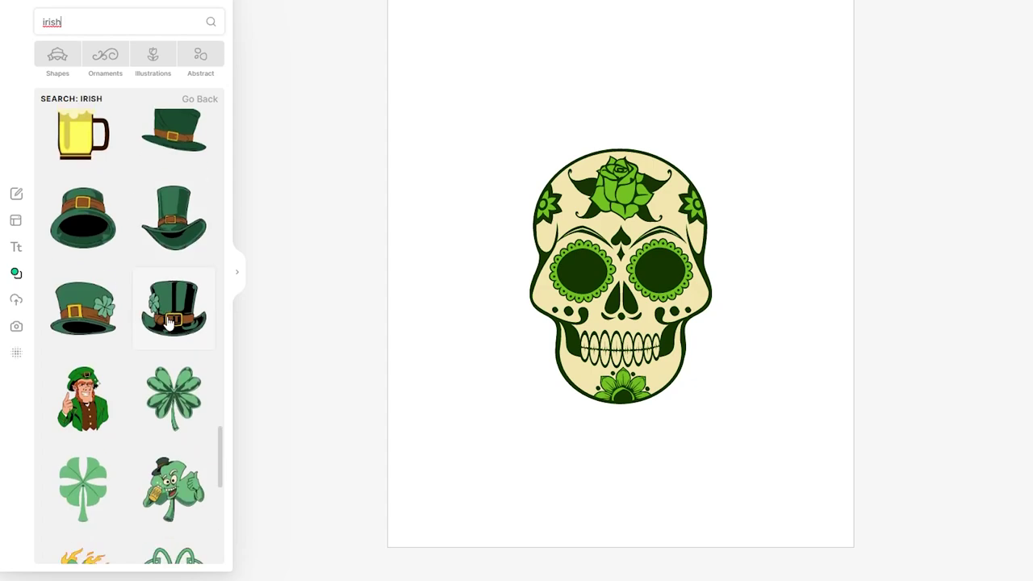
{"action": "left_click_drag", "start_coordinate": [159, 326], "coordinate": [549, 119]}
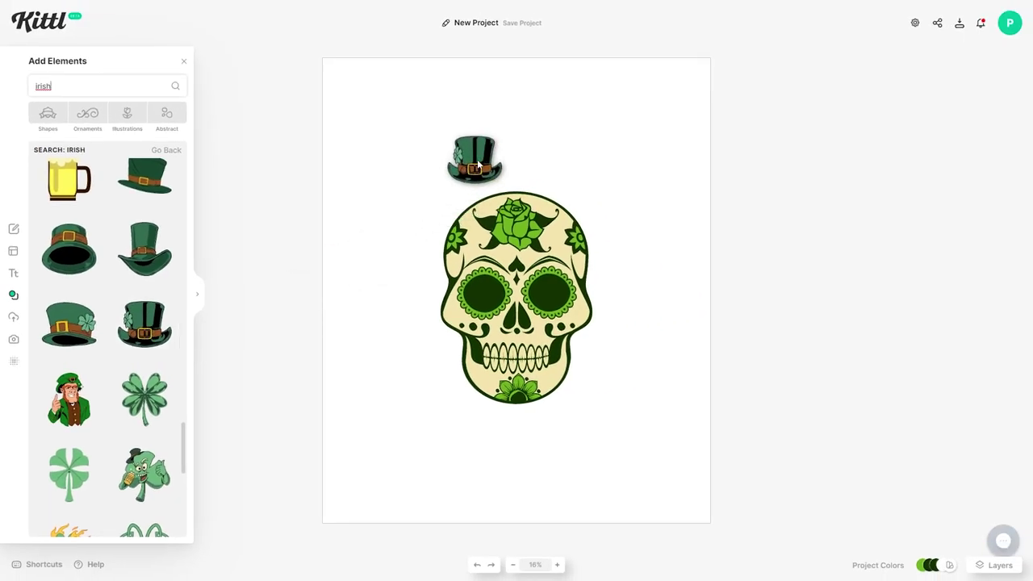
Enlarge the top hat to slightly wider than the skull, seat it on the skull's head and center it horizontally on the artboard
{"action": "left_click_drag", "start_coordinate": [503, 182], "coordinate": [613, 269]}
{"action": "left_click_drag", "start_coordinate": [560, 240], "coordinate": [544, 205]}
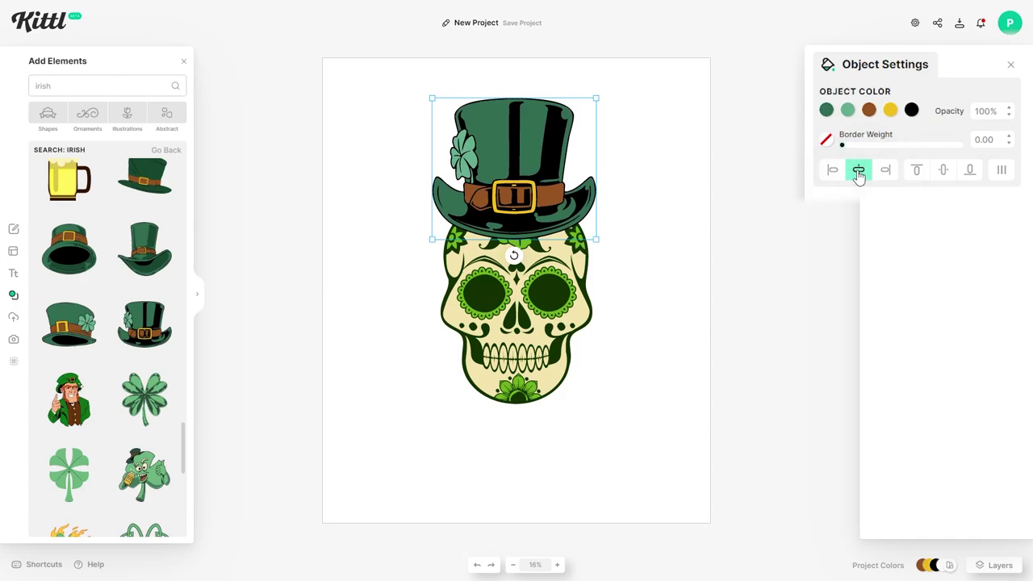
{"action": "left_click", "coordinate": [859, 171]}
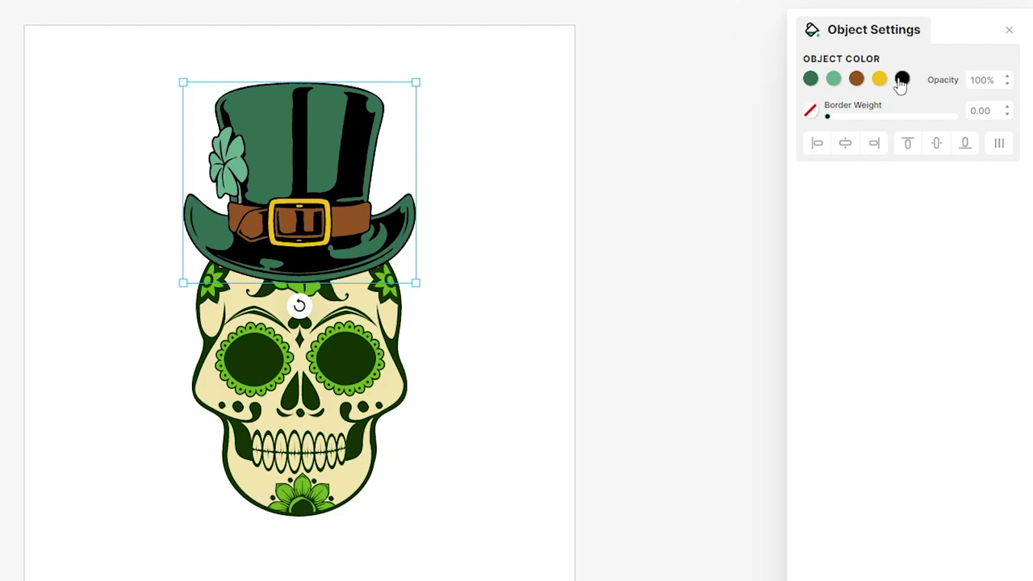
Recolor the hat's black areas with the skull's dark green outline color and its main green with the skull's bright green
{"action": "left_click", "coordinate": [901, 79]}
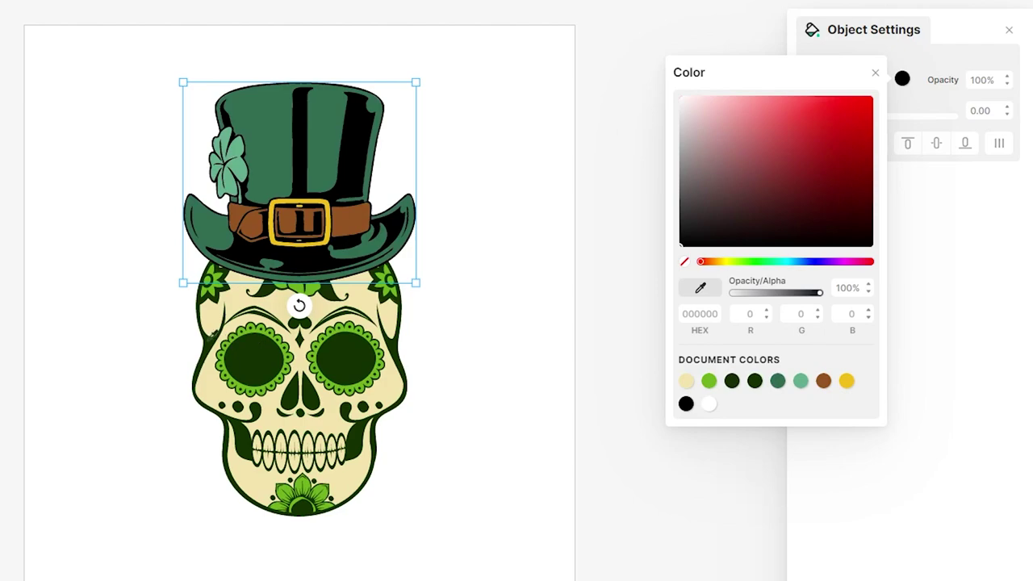
{"action": "left_click", "coordinate": [208, 347]}
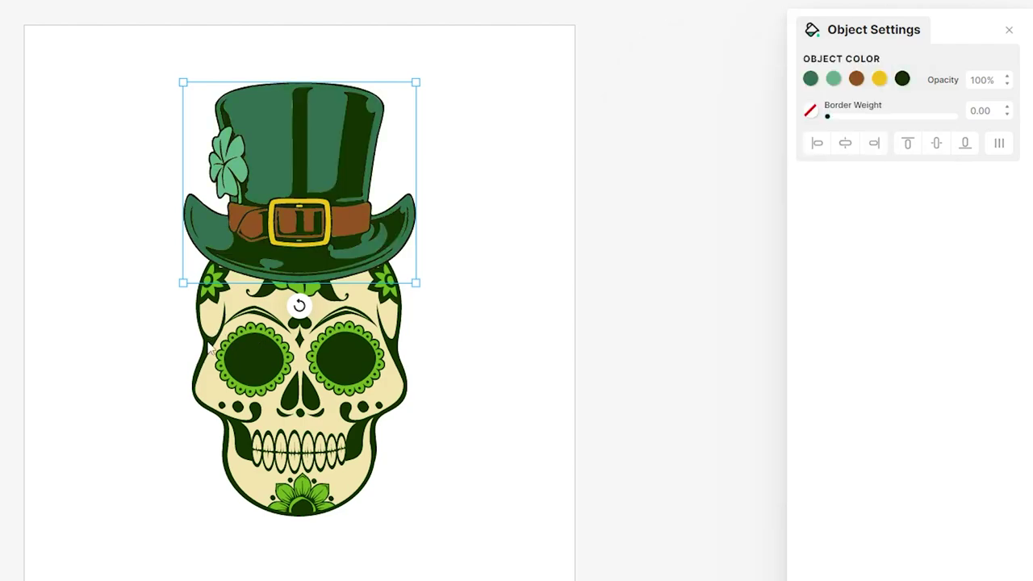
{"action": "left_click", "coordinate": [810, 79]}
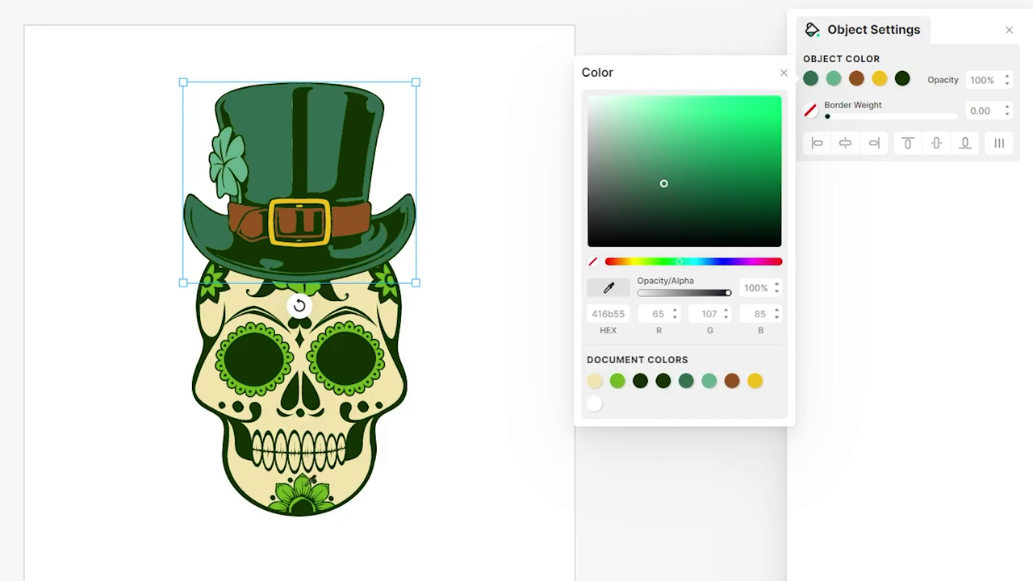
{"action": "left_click", "coordinate": [617, 379]}
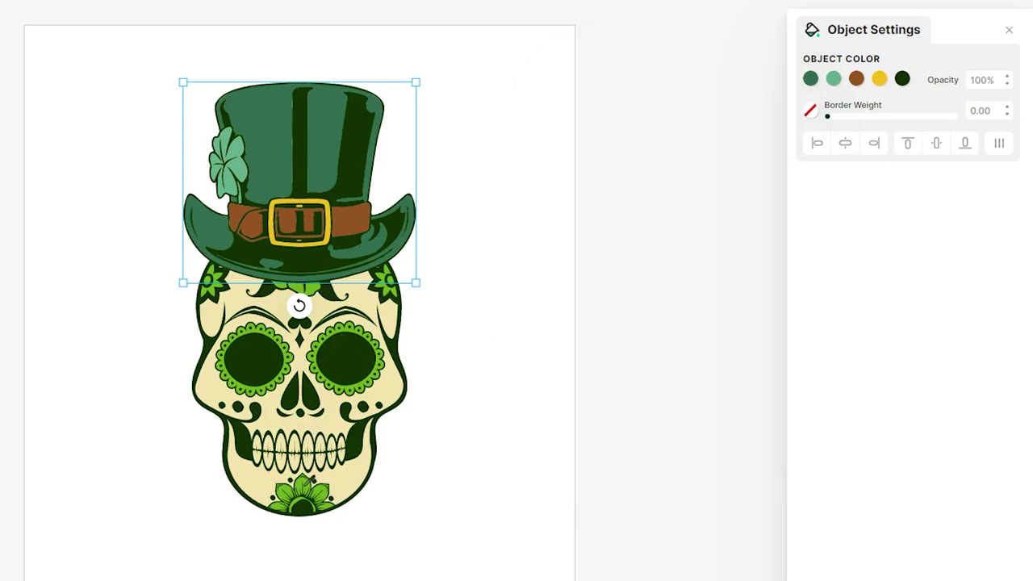
Recolor the hat's clover by sampling the hat's bright green and lightening it to about #abd784, and deselect the hat
{"action": "left_click", "coordinate": [834, 79]}
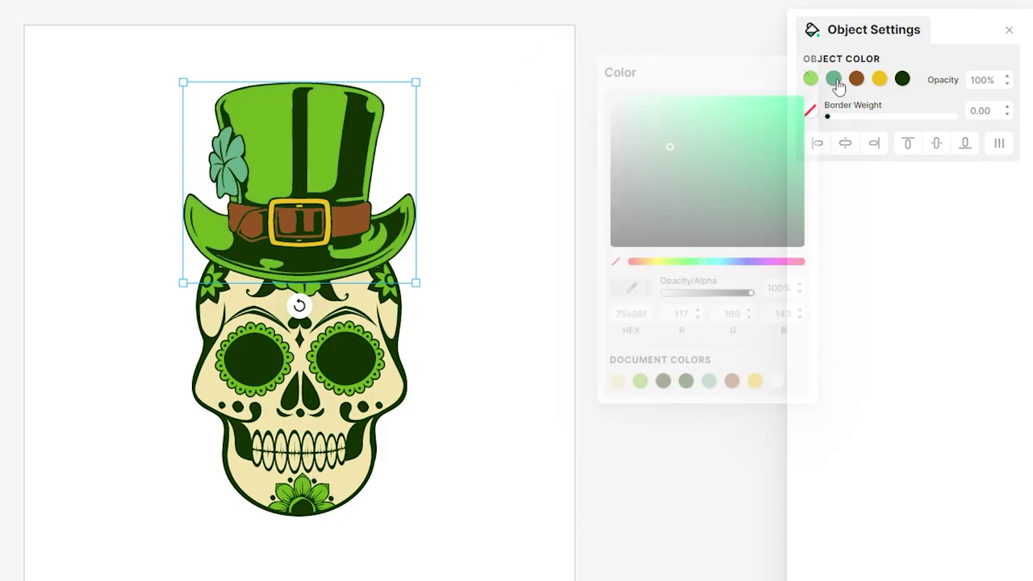
{"action": "left_click", "coordinate": [632, 288]}
{"action": "left_click", "coordinate": [275, 116]}
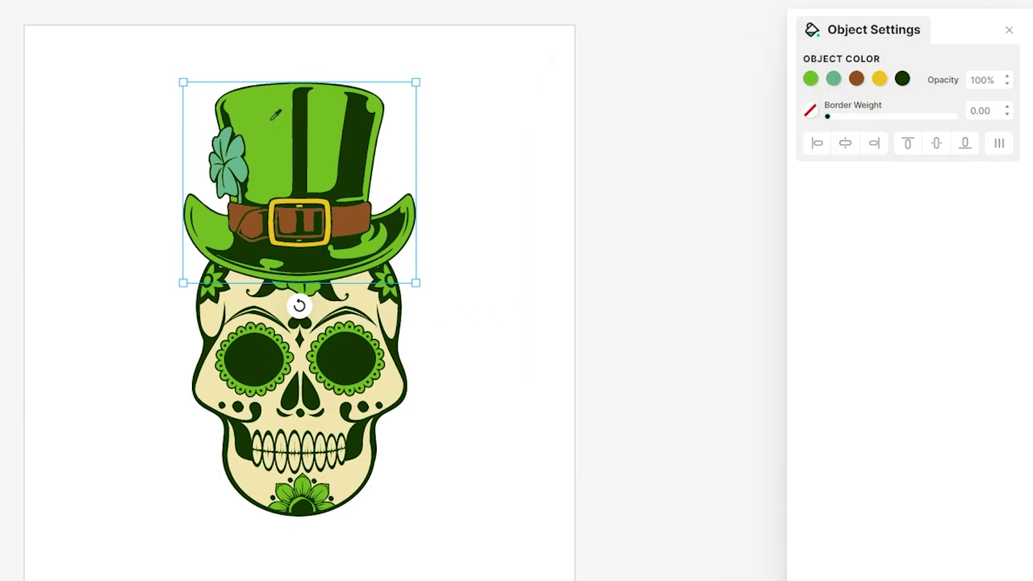
{"action": "left_click", "coordinate": [810, 78]}
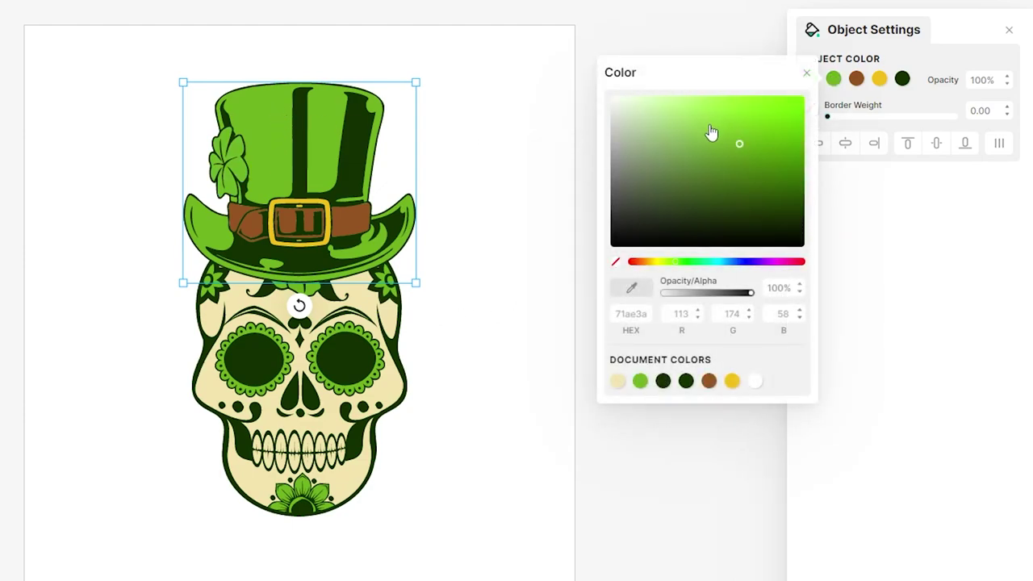
{"action": "left_click_drag", "start_coordinate": [710, 132], "coordinate": [685, 128]}
{"action": "left_click", "coordinate": [512, 157]}
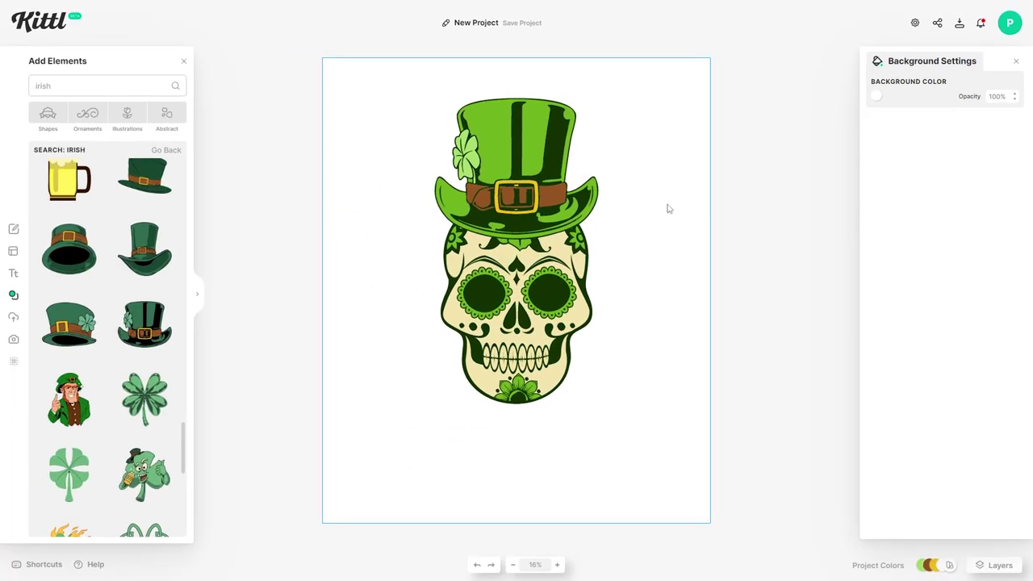
{"action": "left_click", "coordinate": [766, 252]}
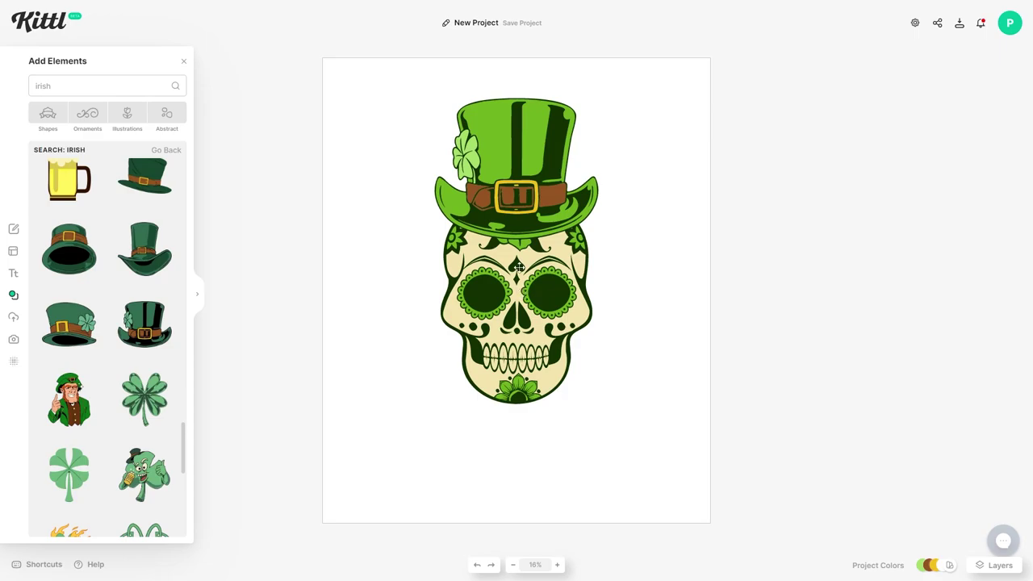
Search the elements library for "clover"
{"action": "left_click", "coordinate": [95, 85]}
{"action": "double_click", "coordinate": [95, 86]}
{"action": "type", "text": "cl"}
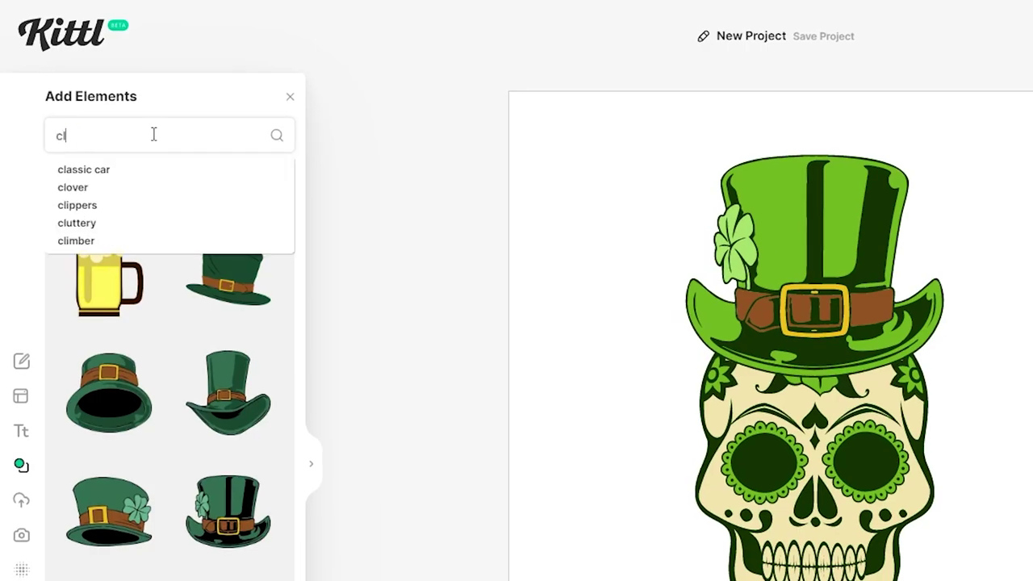
{"action": "type", "text": "over"}
{"action": "key", "text": "Return"}
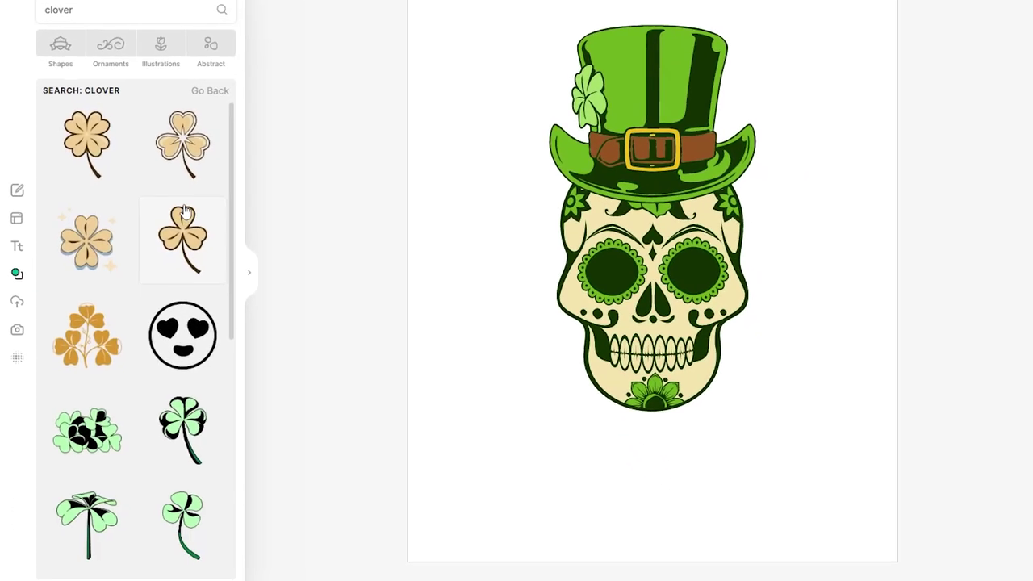
Place the solid green four-leaf clover without a stem from the results, sized to fit inside the skull's left eye socket
{"action": "scroll", "coordinate": [213, 377], "scroll_direction": "down", "scroll_amount": 5}
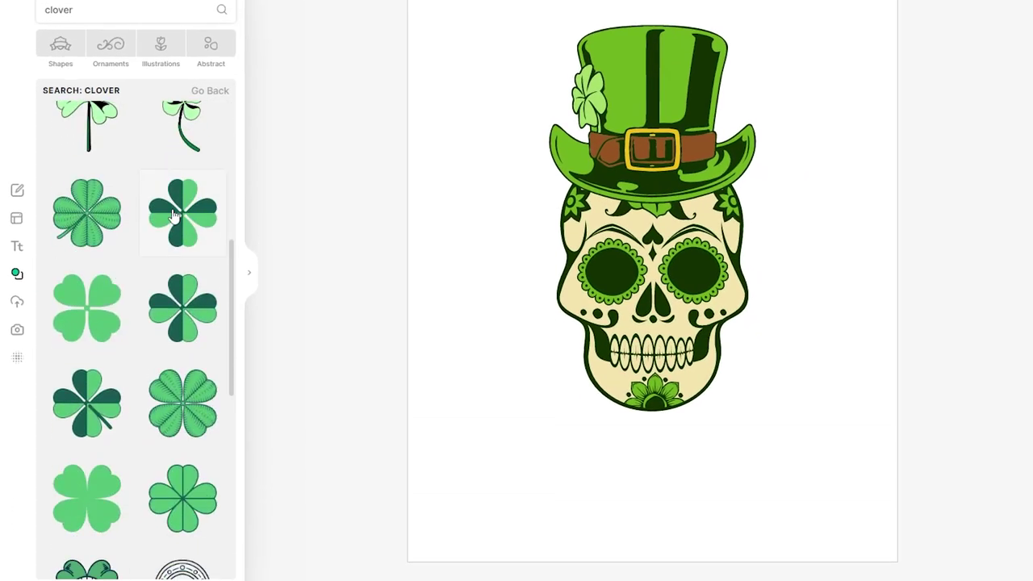
{"action": "scroll", "coordinate": [171, 234], "scroll_direction": "down", "scroll_amount": 1}
{"action": "scroll", "coordinate": [118, 412], "scroll_direction": "down", "scroll_amount": 1}
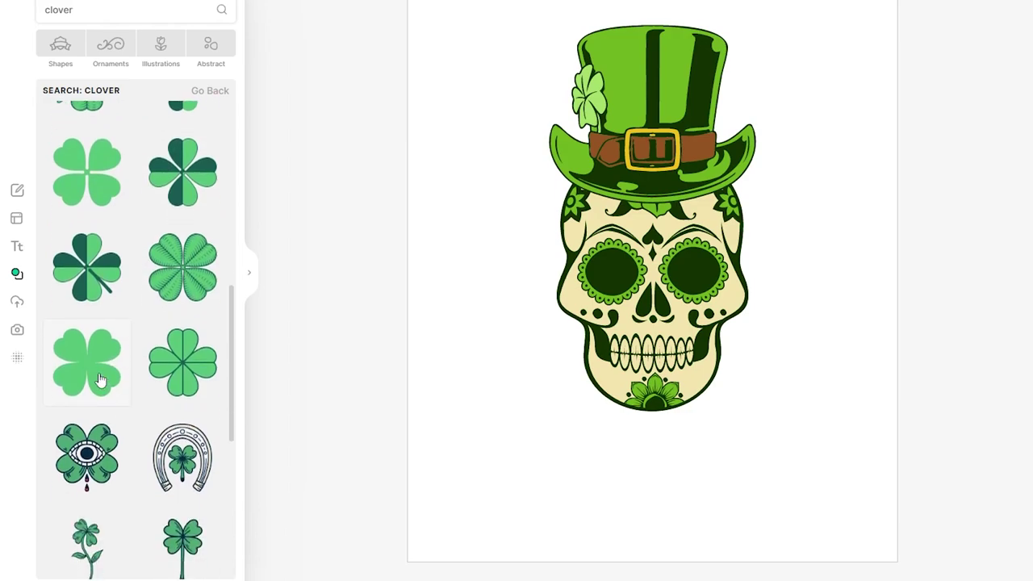
{"action": "scroll", "coordinate": [99, 379], "scroll_direction": "down", "scroll_amount": 2}
{"action": "scroll", "coordinate": [80, 307], "scroll_direction": "up", "scroll_amount": 1}
{"action": "scroll", "coordinate": [64, 258], "scroll_direction": "down", "scroll_amount": 1}
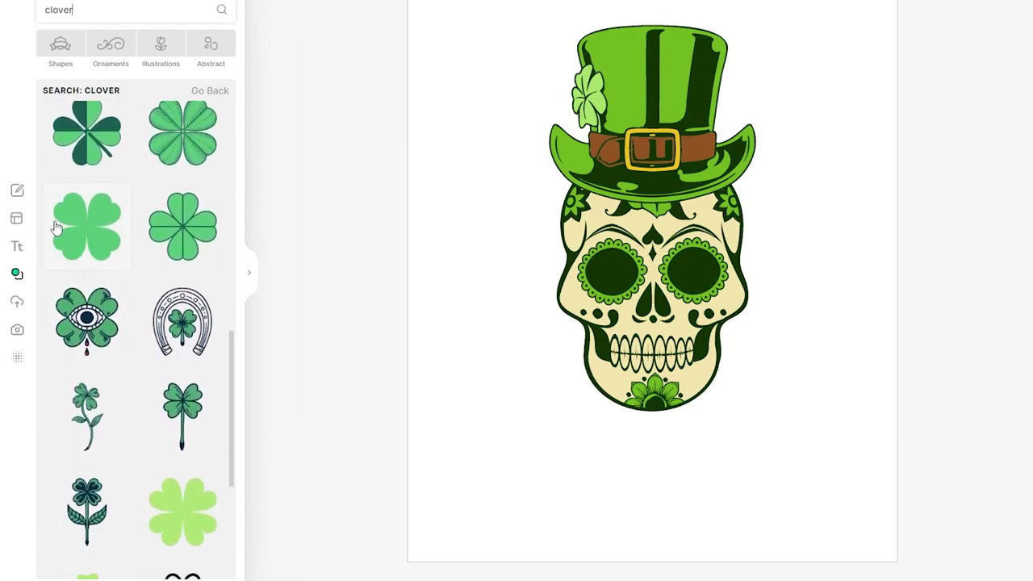
{"action": "left_click_drag", "start_coordinate": [77, 229], "coordinate": [601, 269]}
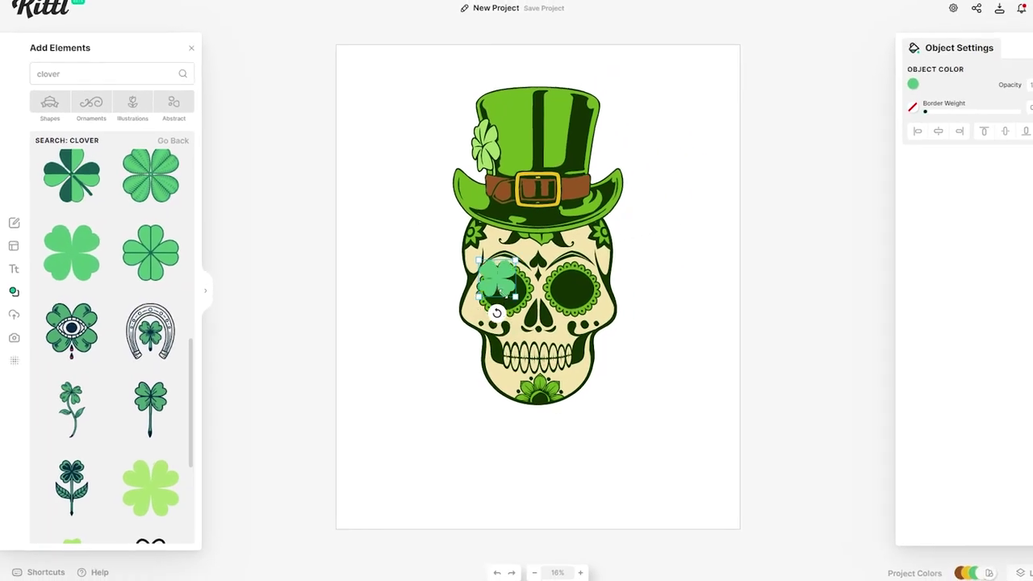
{"action": "mouse_move", "coordinate": [500, 287]}
{"action": "left_mouse_down"}
{"action": "mouse_move", "coordinate": [507, 295]}
{"action": "mouse_move", "coordinate": [488, 296]}
{"action": "left_mouse_up"}
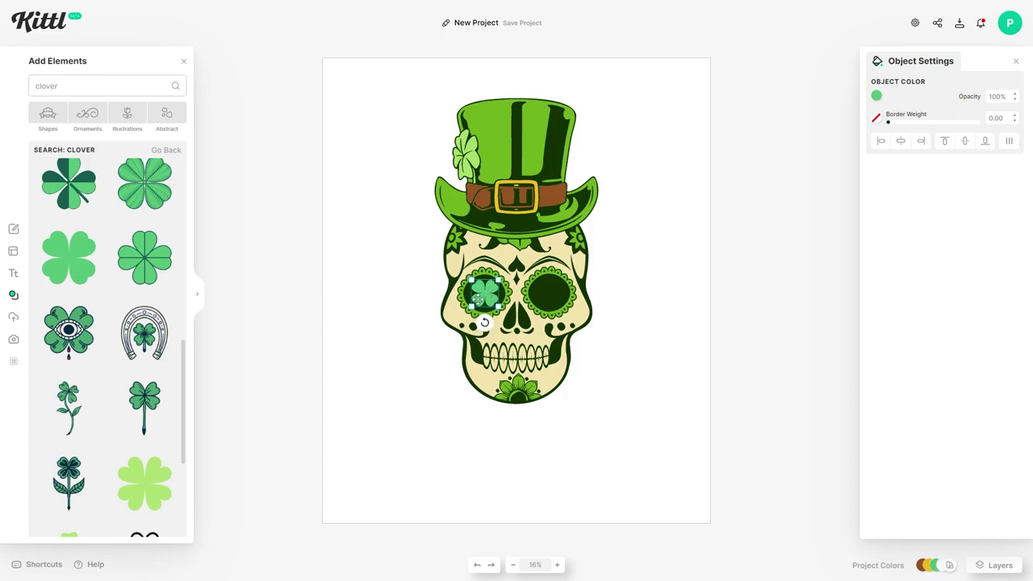
Recolor the eye clover with the light green document color used on the hat's clover
{"action": "left_click", "coordinate": [875, 96]}
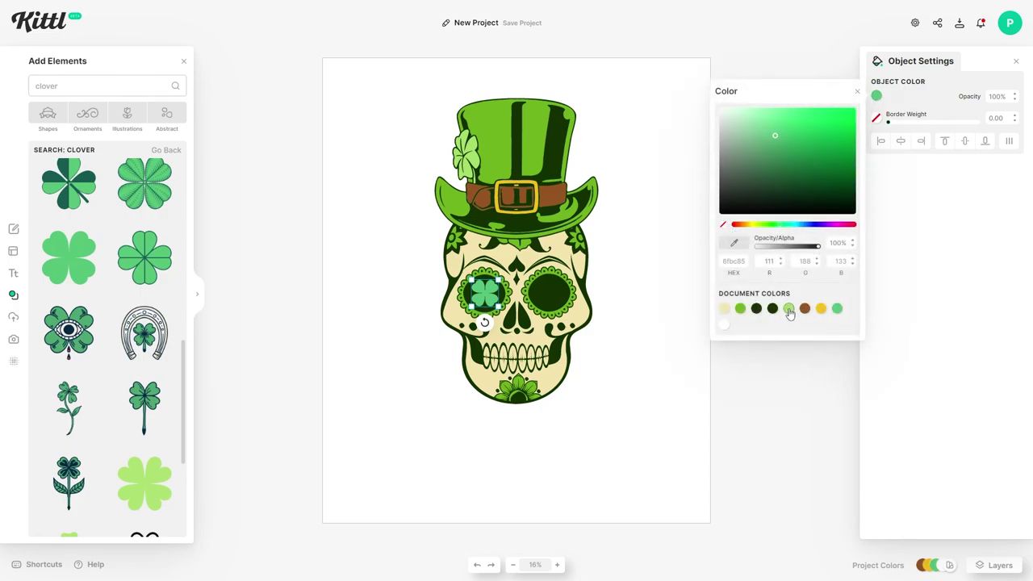
{"action": "left_click", "coordinate": [788, 309]}
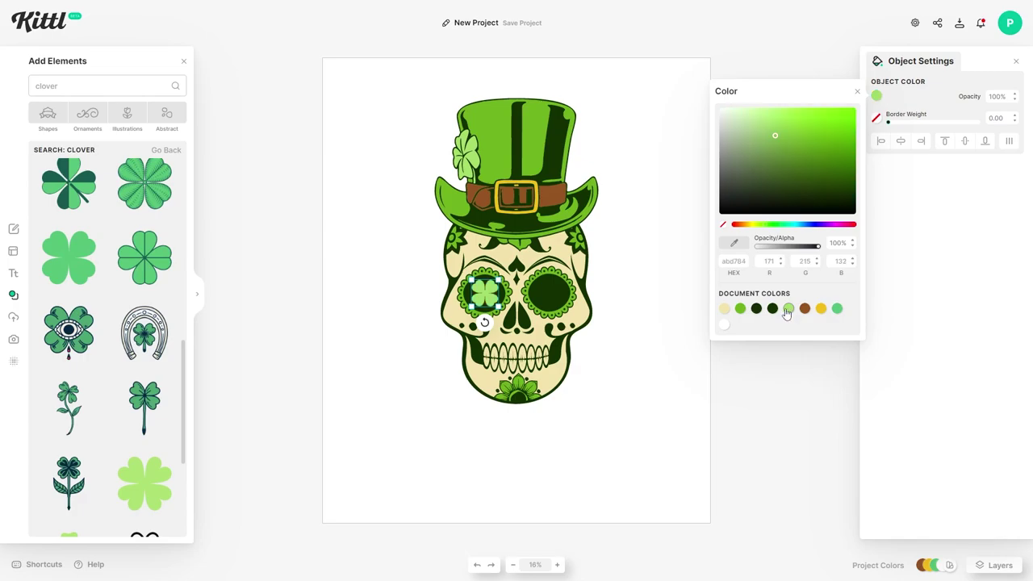
{"action": "left_click", "coordinate": [481, 298]}
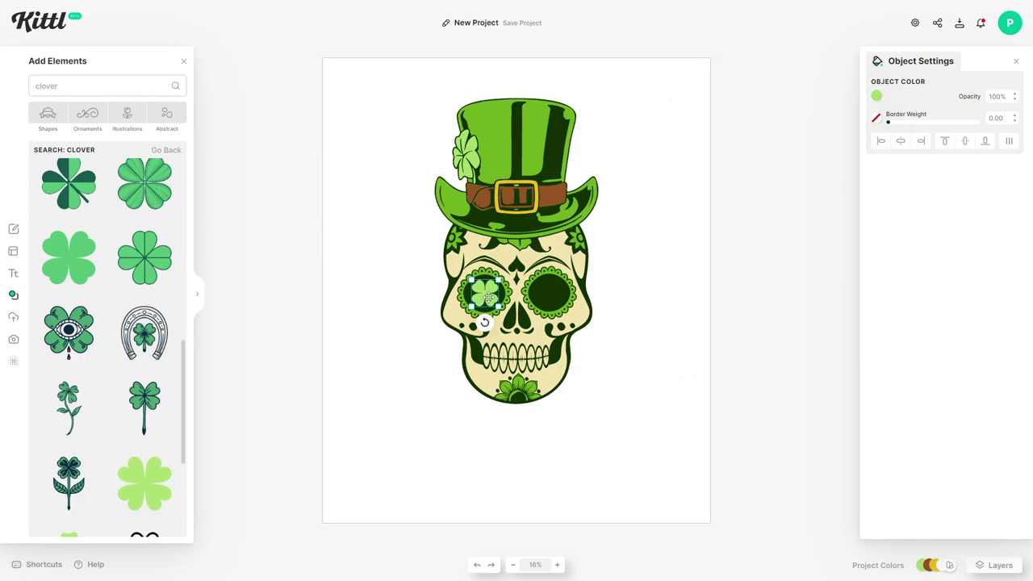
Try copying and pasting the eye clover into the skull's right eye socket, and delete the pasted duplicate
{"action": "right_click", "coordinate": [486, 296]}
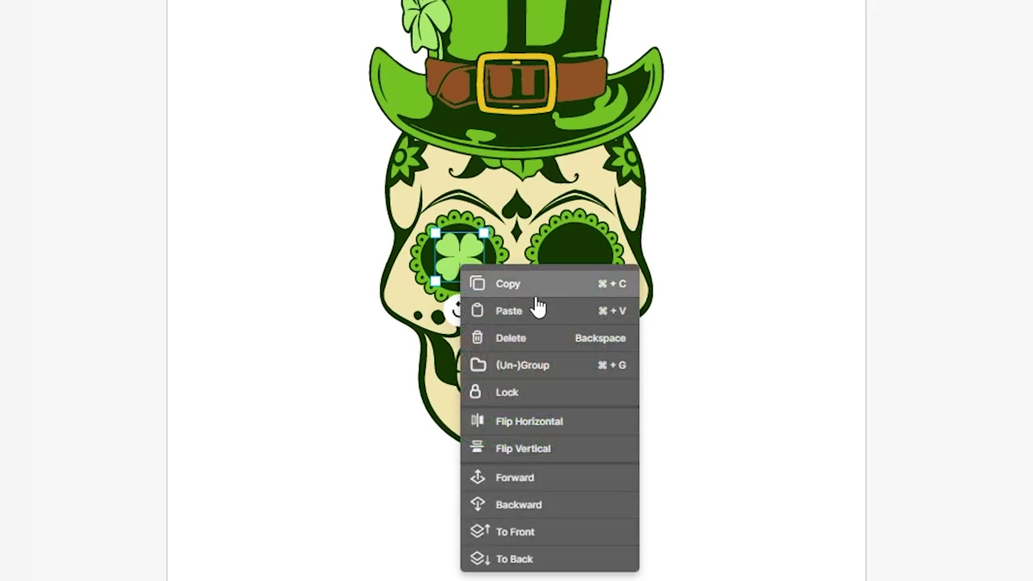
{"action": "left_click", "coordinate": [540, 298]}
{"action": "right_click", "coordinate": [457, 256]}
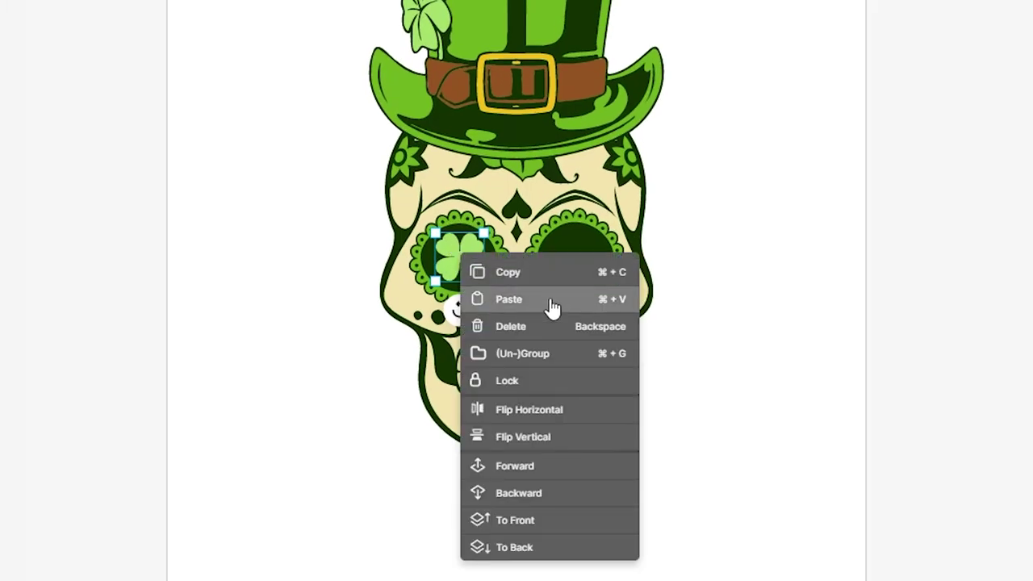
{"action": "left_click", "coordinate": [524, 300]}
{"action": "left_click_drag", "start_coordinate": [462, 260], "coordinate": [579, 258]}
{"action": "left_click", "coordinate": [574, 260]}
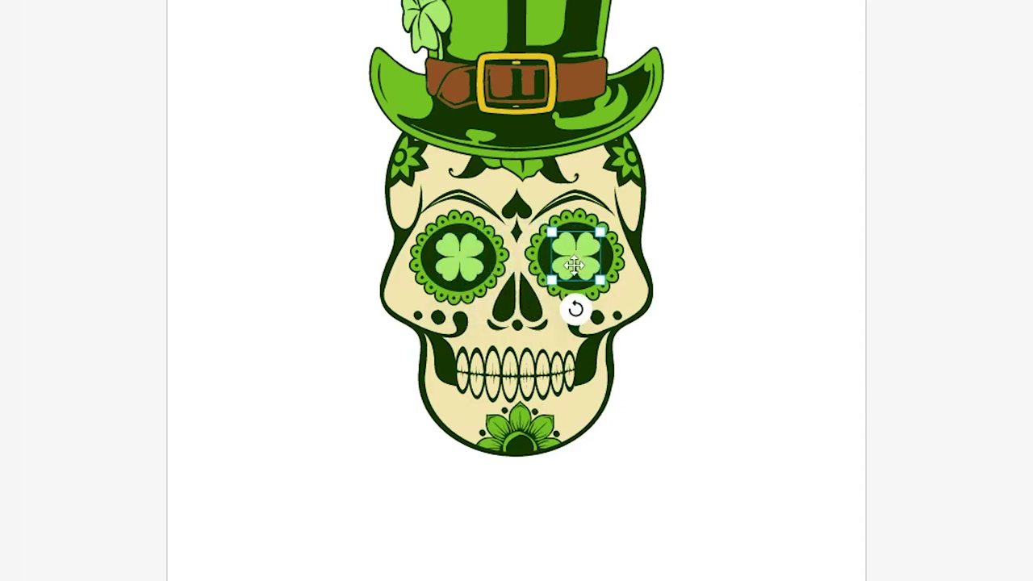
{"action": "key", "text": "Delete"}
Duplicate the left eye's clover, center the copy in the skull's right eye socket and deselect it
{"action": "left_click", "coordinate": [468, 248]}
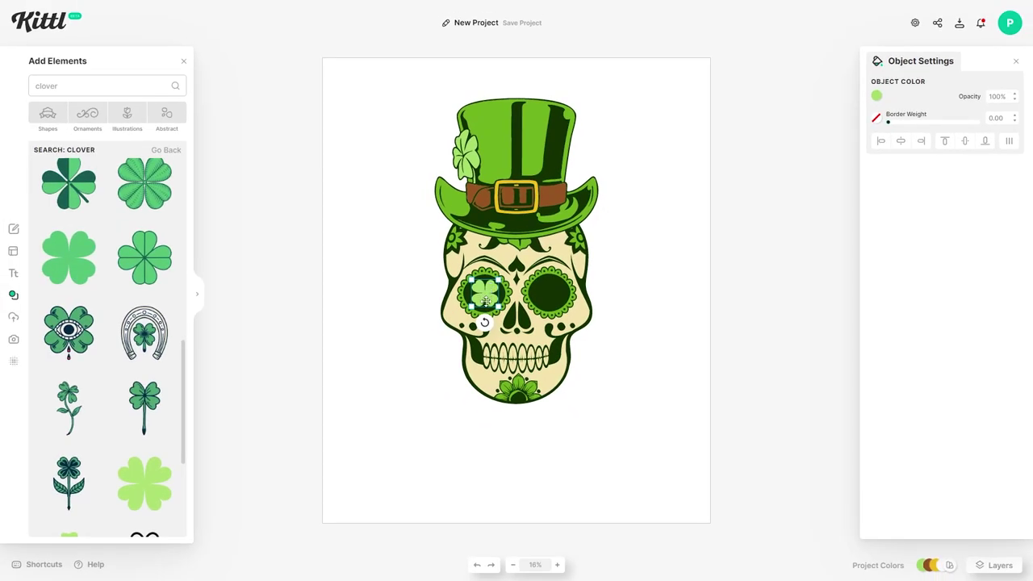
{"action": "key", "text": "ctrl+v"}
{"action": "left_click_drag", "start_coordinate": [487, 301], "coordinate": [547, 293]}
{"action": "left_click", "coordinate": [657, 378]}
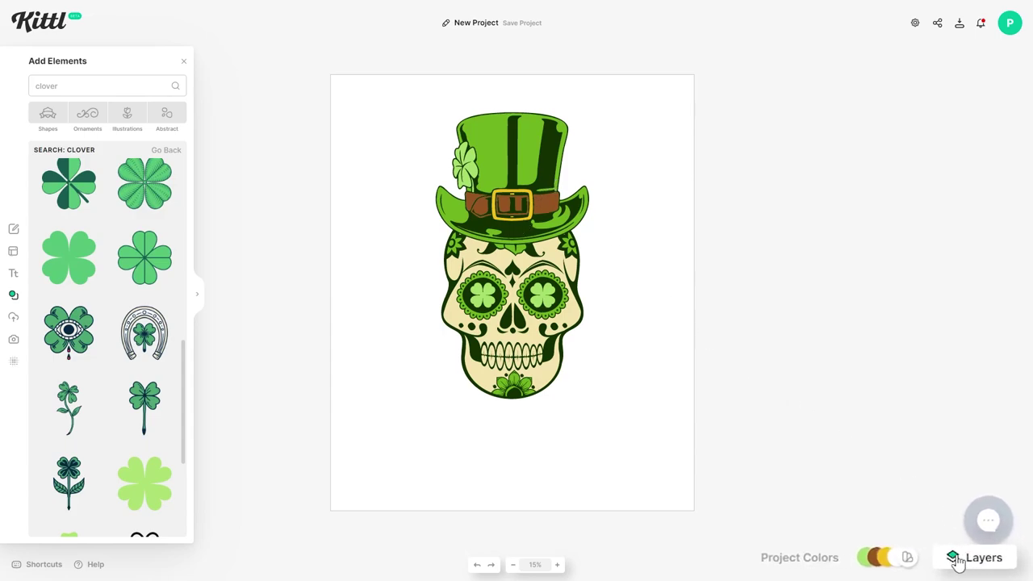
Open the layer list and toggle the visibility of the left eye's clover and the bottommost illustration off and on again
{"action": "left_click", "coordinate": [956, 562]}
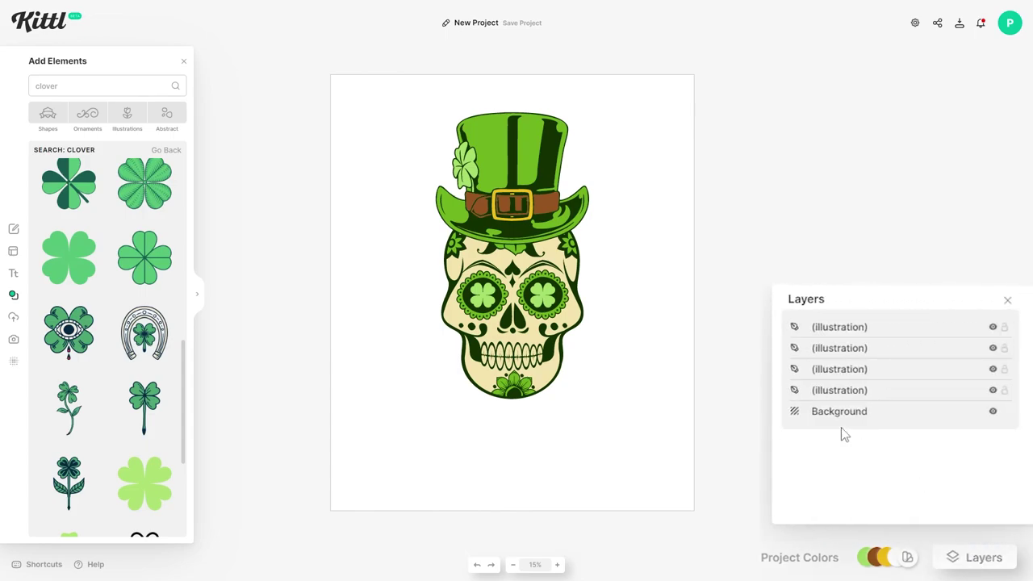
{"action": "left_click", "coordinate": [994, 350]}
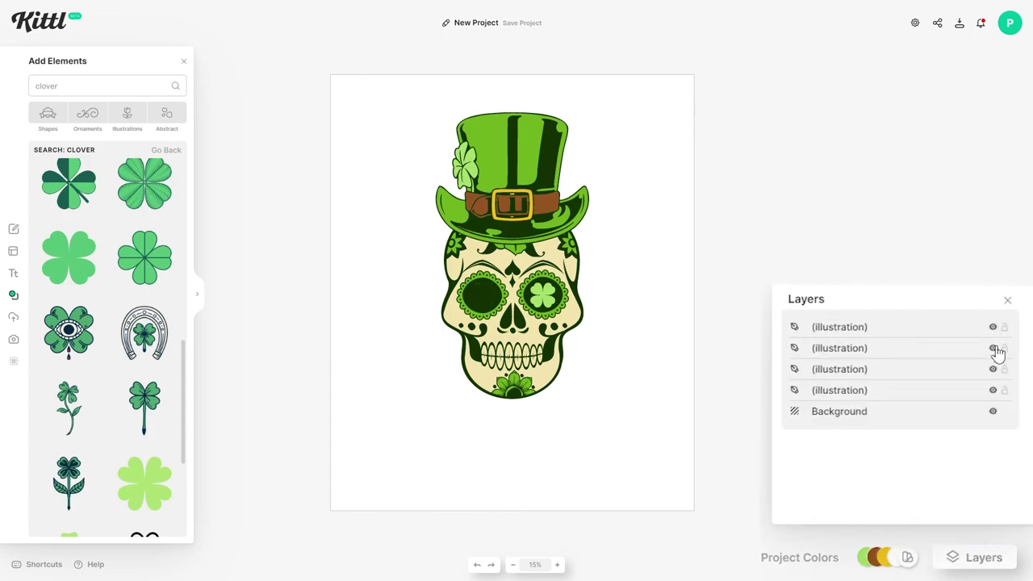
{"action": "left_click", "coordinate": [994, 349]}
{"action": "left_click", "coordinate": [993, 390]}
{"action": "left_click", "coordinate": [994, 391]}
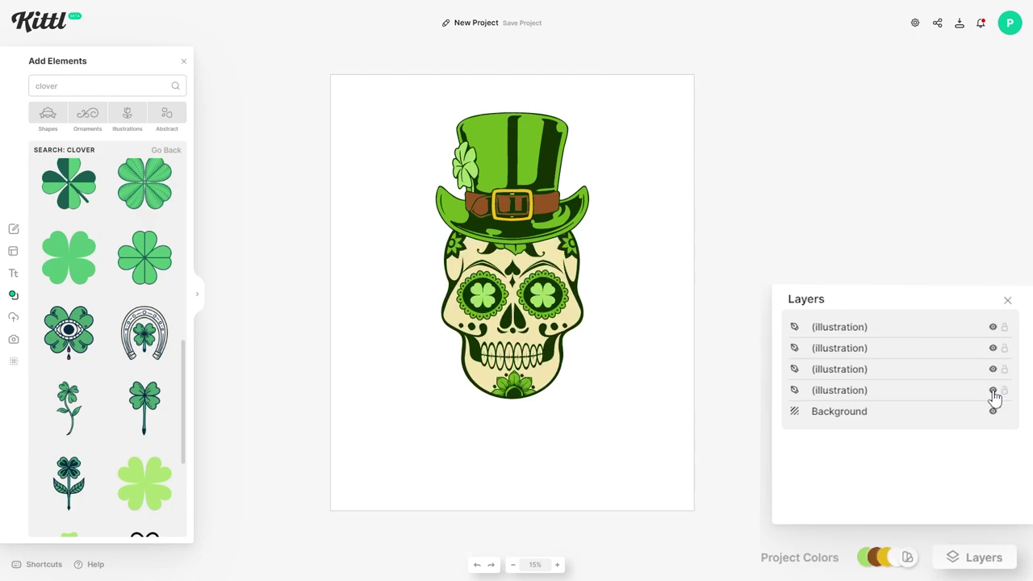
Change the artboard's background color from white to a bright mint green
{"action": "left_click", "coordinate": [994, 406]}
{"action": "left_click", "coordinate": [857, 422]}
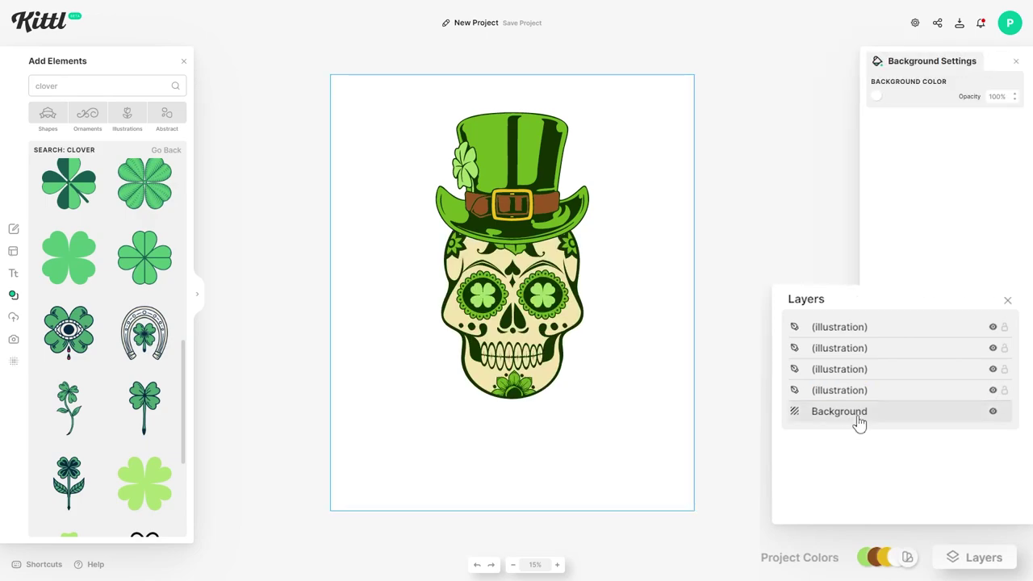
{"action": "left_click", "coordinate": [876, 96]}
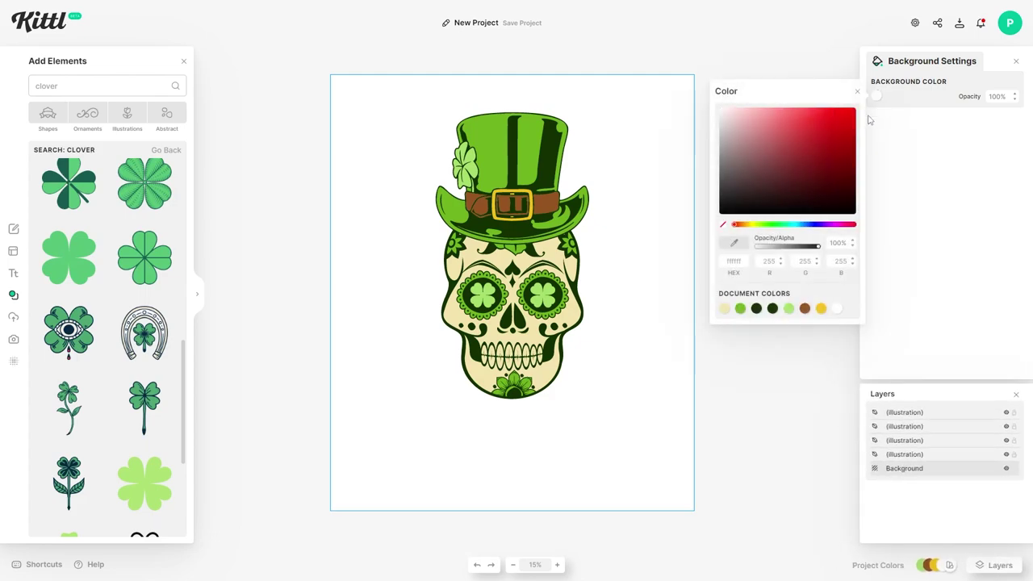
{"action": "left_click", "coordinate": [771, 225]}
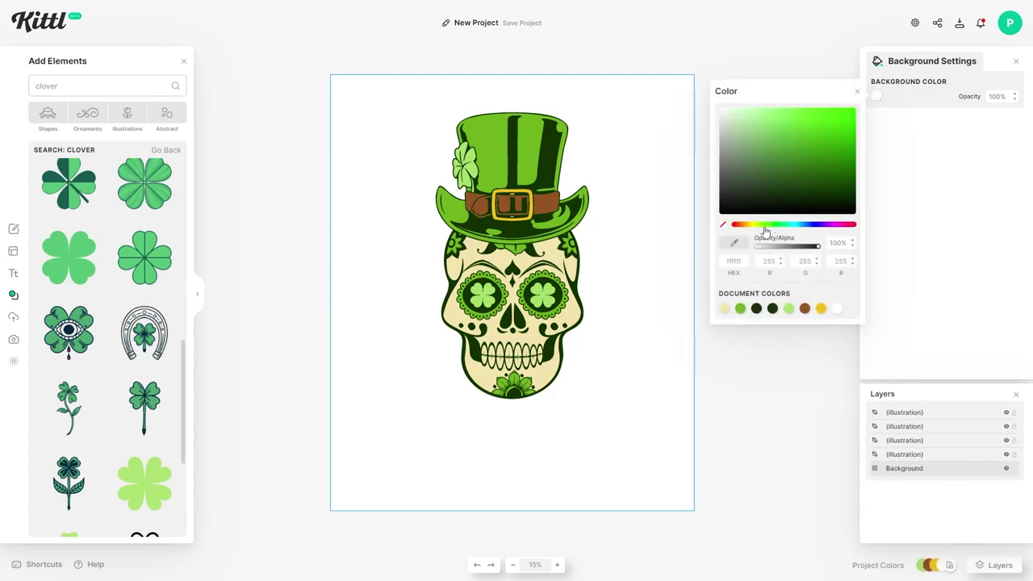
{"action": "left_click_drag", "start_coordinate": [776, 161], "coordinate": [774, 136]}
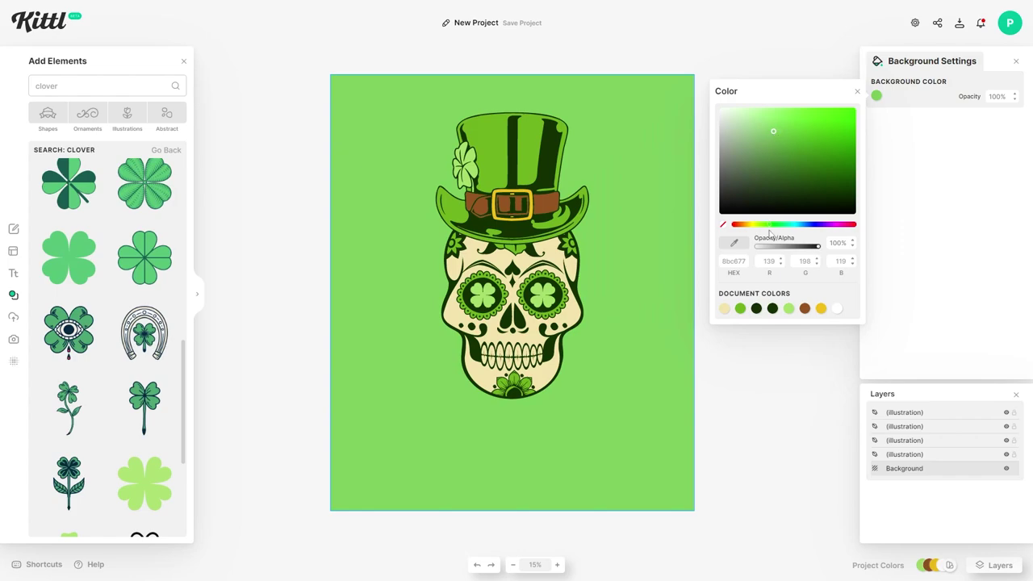
{"action": "left_click_drag", "start_coordinate": [771, 225], "coordinate": [776, 227]}
{"action": "left_click_drag", "start_coordinate": [783, 135], "coordinate": [787, 136]}
{"action": "left_click", "coordinate": [776, 380]}
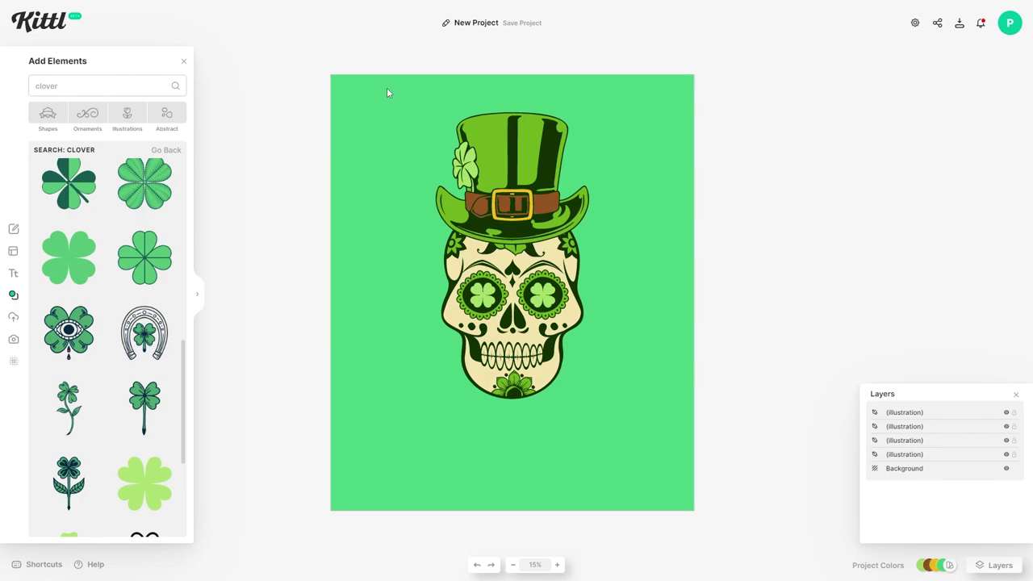
Select the skull, hat and clovers together, scale them down and place them near the artboard's center
{"action": "left_click_drag", "start_coordinate": [387, 93], "coordinate": [641, 433]}
{"action": "left_click_drag", "start_coordinate": [487, 144], "coordinate": [483, 159]}
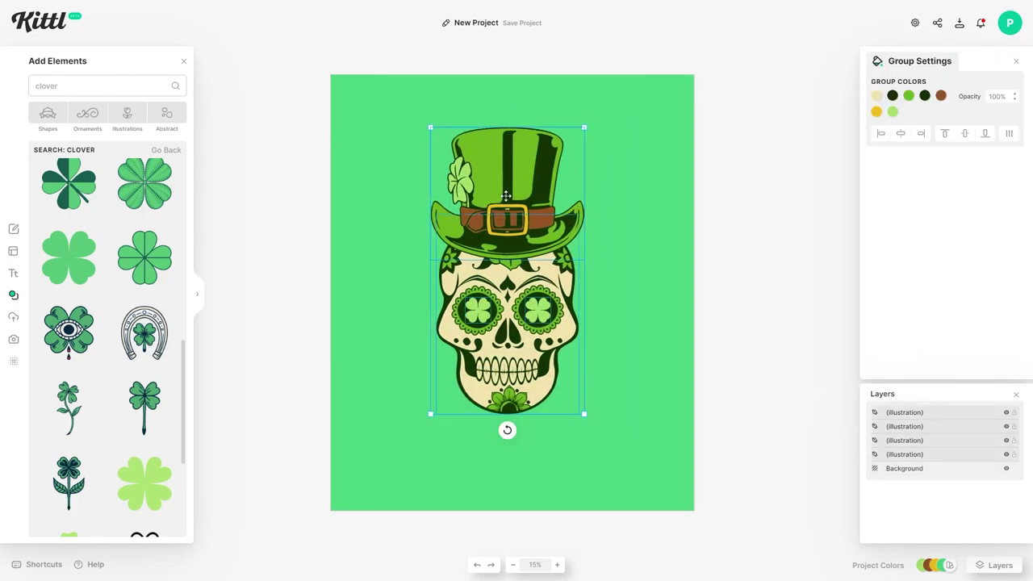
{"action": "left_click_drag", "start_coordinate": [505, 195], "coordinate": [505, 200]}
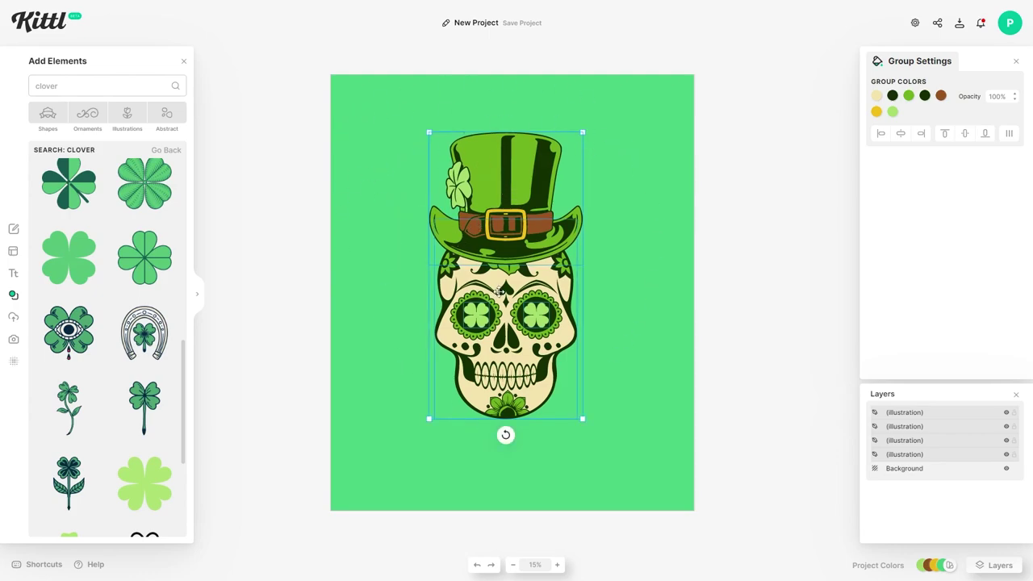
{"action": "mouse_move", "coordinate": [498, 290]}
{"action": "left_mouse_down"}
{"action": "mouse_move", "coordinate": [488, 291]}
{"action": "mouse_move", "coordinate": [514, 296]}
{"action": "mouse_move", "coordinate": [507, 290]}
{"action": "left_mouse_up"}
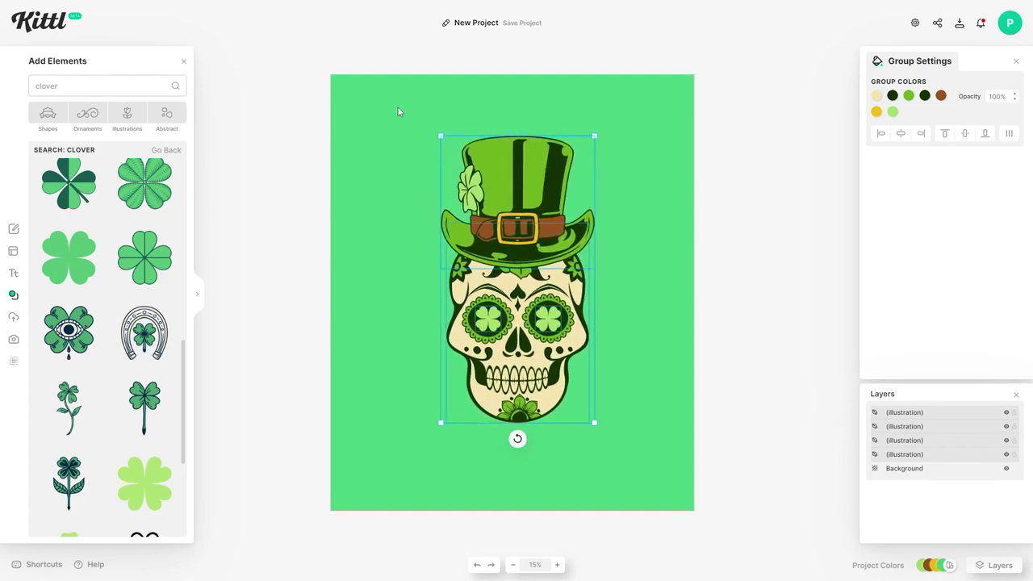
{"action": "left_click_drag", "start_coordinate": [398, 111], "coordinate": [616, 420]}
{"action": "left_click_drag", "start_coordinate": [595, 137], "coordinate": [540, 167]}
{"action": "left_click_drag", "start_coordinate": [522, 244], "coordinate": [526, 242]}
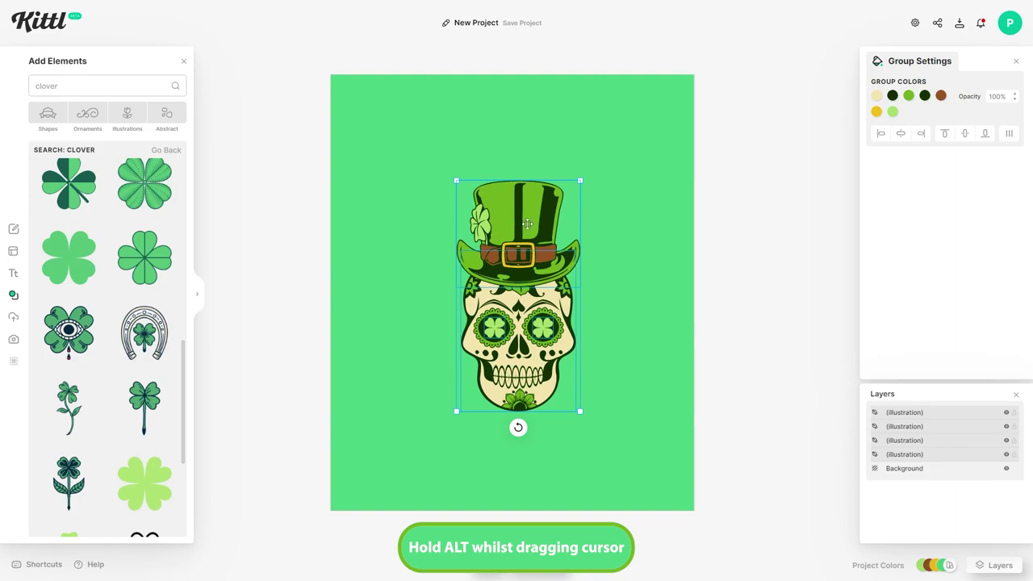
Duplicate the complete hatted skull to both sides of the original, forming a row of three
{"action": "left_click_drag", "start_coordinate": [529, 229], "coordinate": [402, 247]}
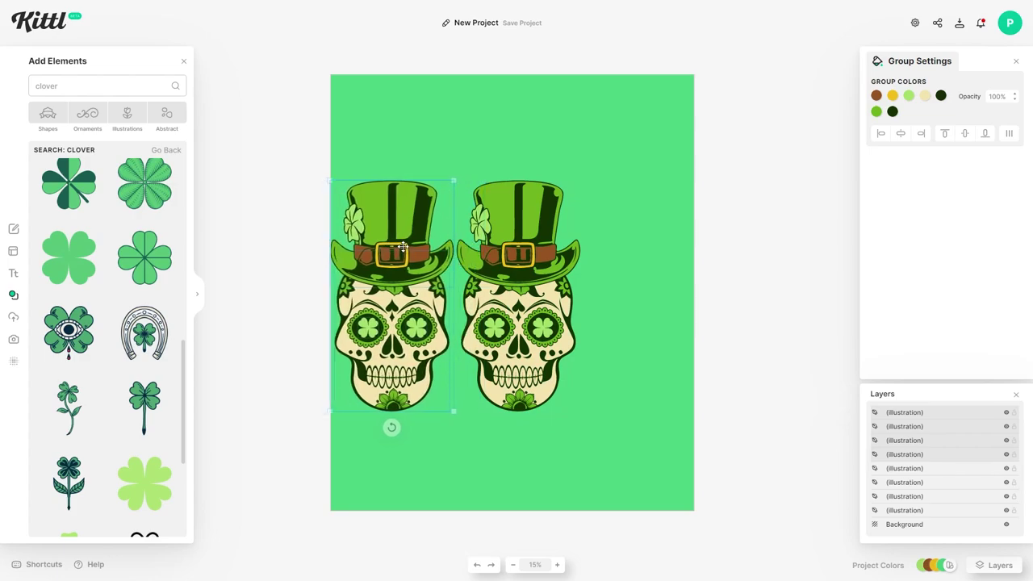
{"action": "left_click_drag", "start_coordinate": [389, 229], "coordinate": [640, 231]}
{"action": "left_click", "coordinate": [664, 169]}
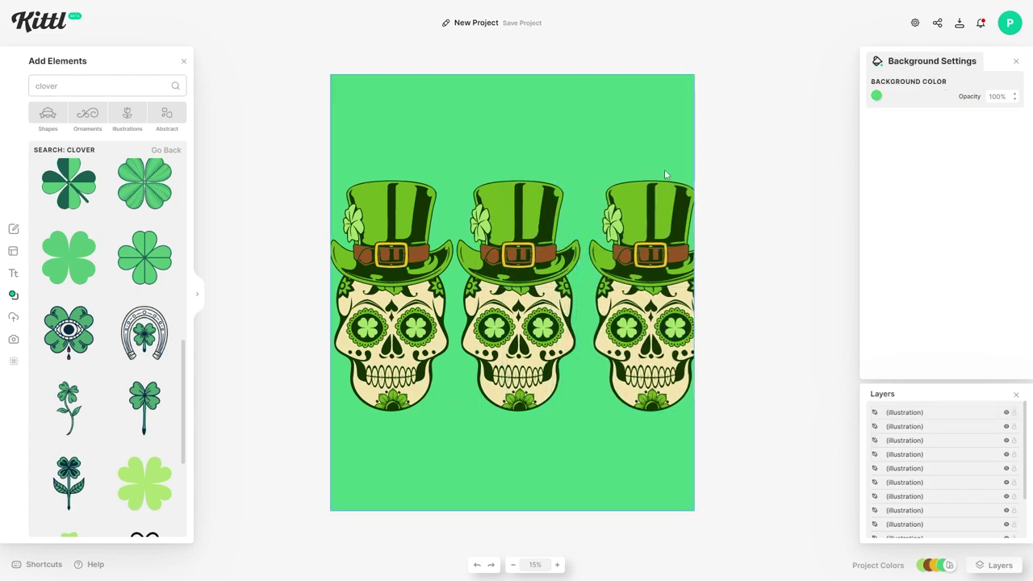
Delete the top hats from the left and right skulls, keeping only the middle skull's hat
{"action": "left_click", "coordinate": [654, 216]}
{"action": "left_click", "coordinate": [488, 203], "text": "shift"}
{"action": "left_click", "coordinate": [393, 224], "text": "shift"}
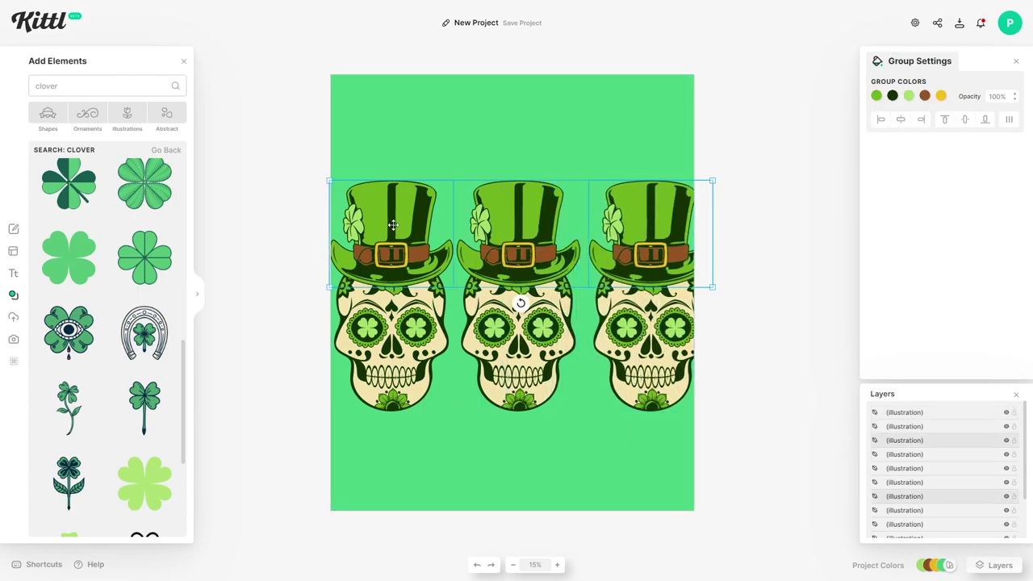
{"action": "key", "text": "Delete"}
Select all three skulls and scale them down together so the row fits within the artboard's width
{"action": "left_click_drag", "start_coordinate": [314, 152], "coordinate": [728, 463]}
{"action": "left_click_drag", "start_coordinate": [707, 411], "coordinate": [680, 393]}
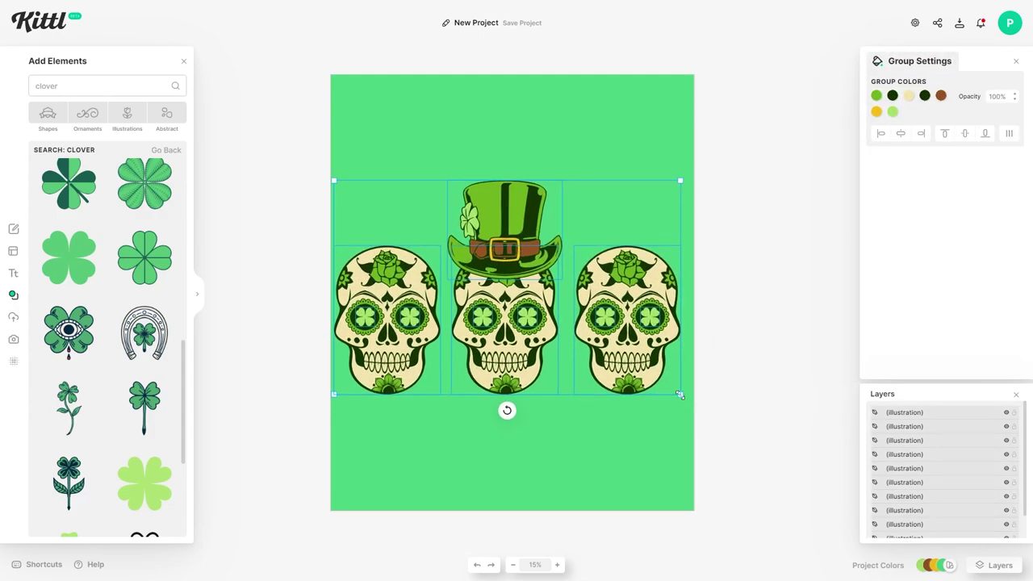
{"action": "left_click", "coordinate": [278, 121]}
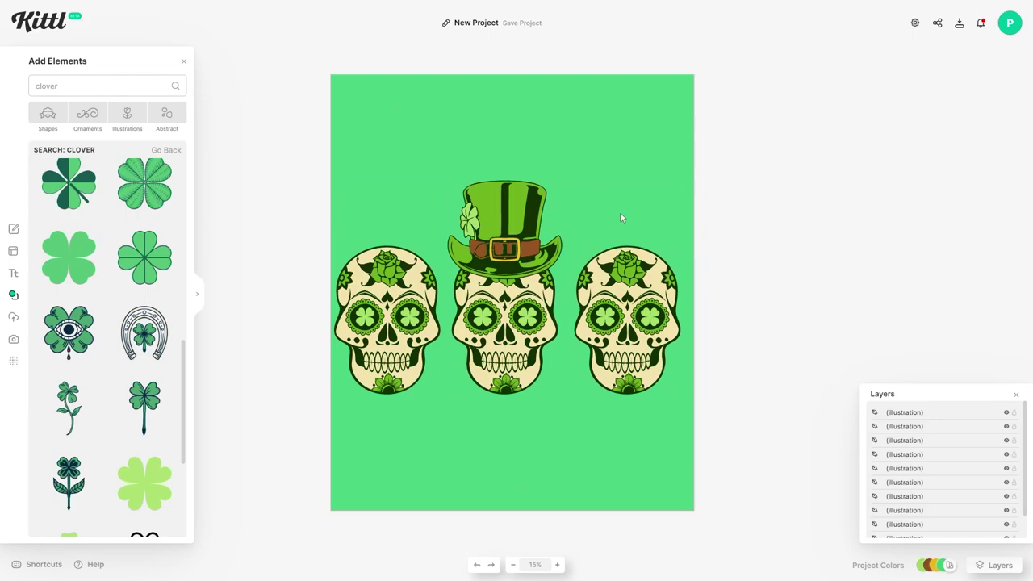
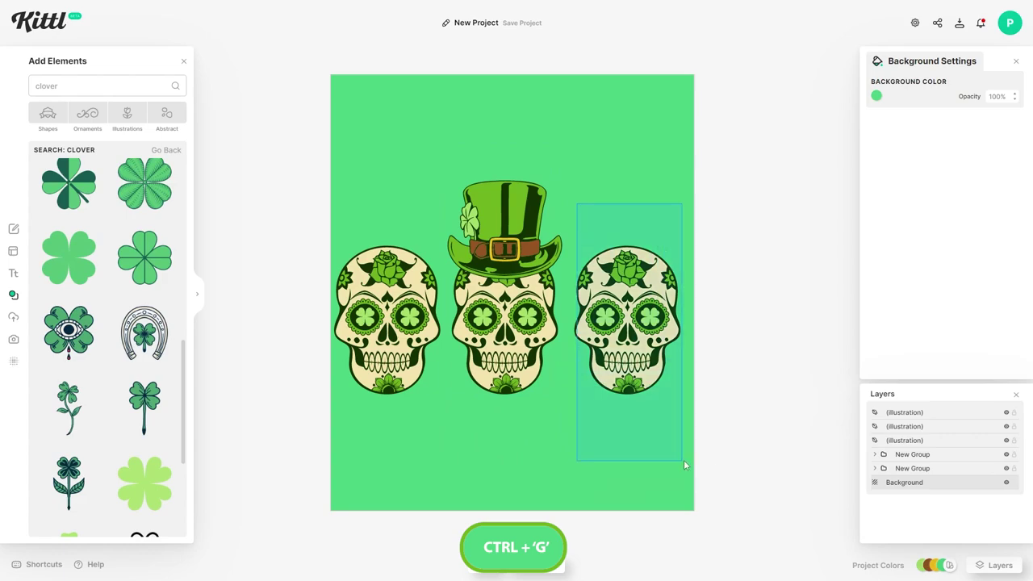
Group the right skull with its eye clovers, and combine the three evenly distributed skull groups into one centered group
{"action": "key", "text": "ctrl+g"}
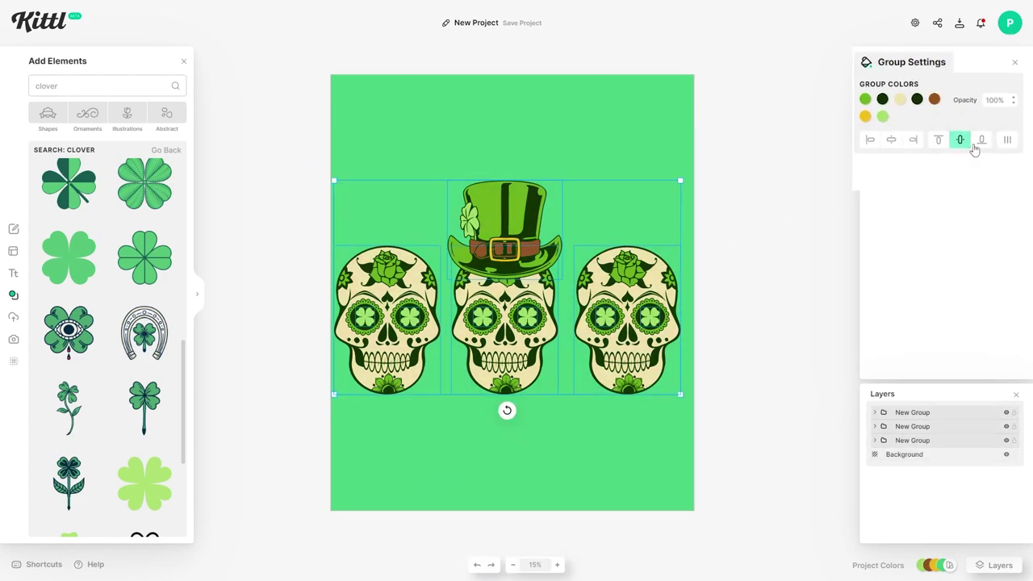
{"action": "left_click", "coordinate": [997, 181]}
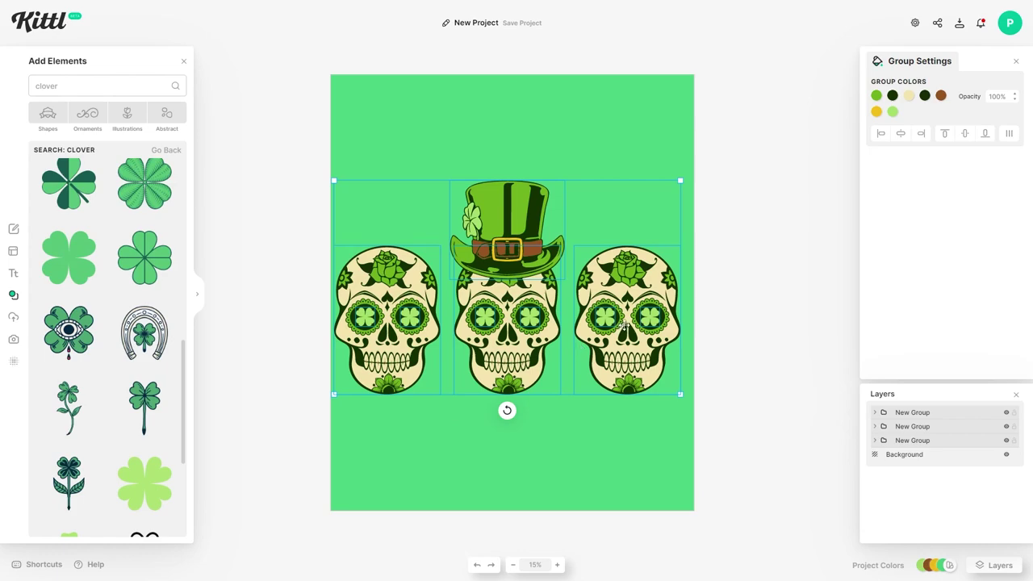
{"action": "left_click_drag", "start_coordinate": [624, 324], "coordinate": [627, 318]}
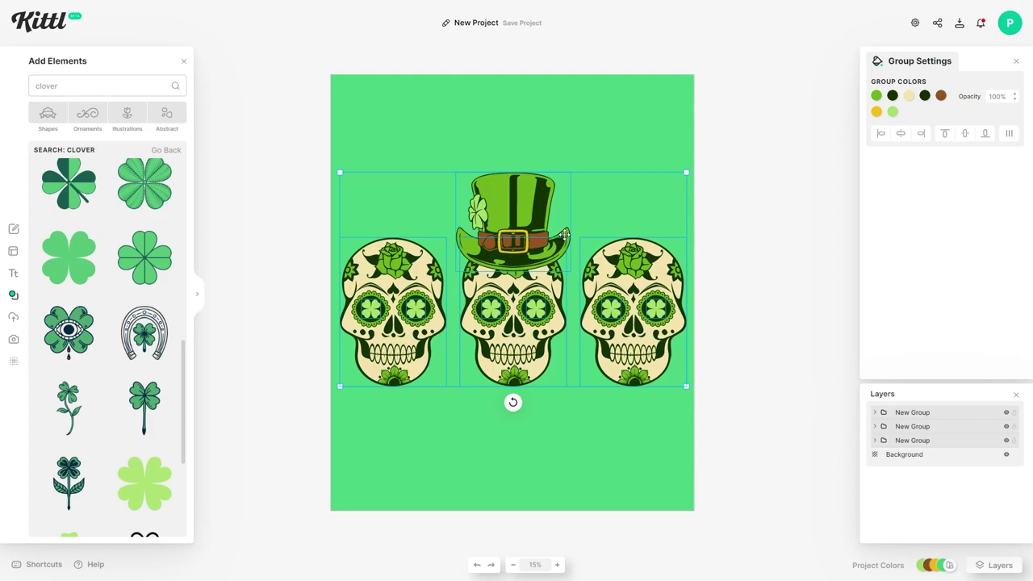
{"action": "key", "text": "ctrl+g"}
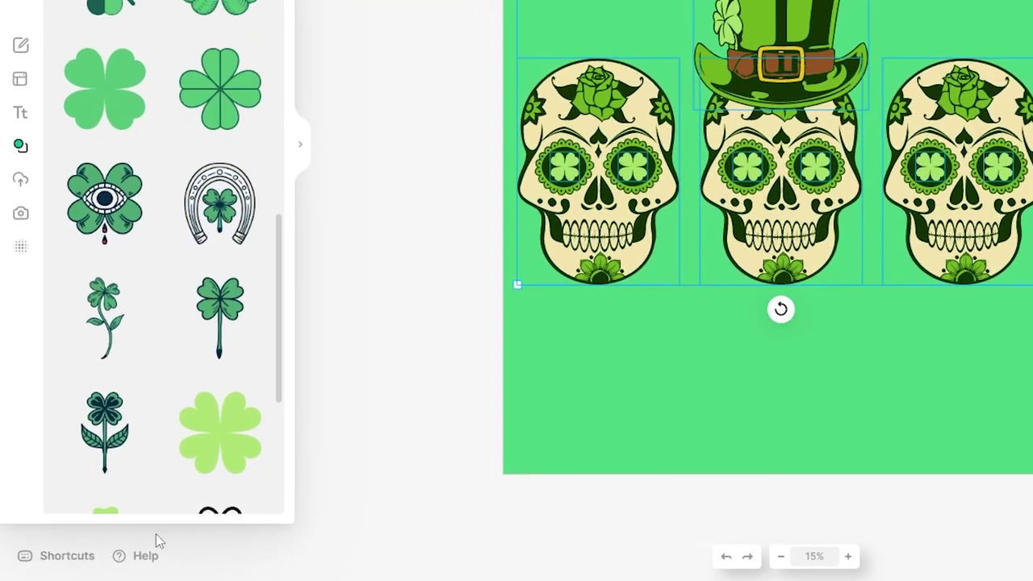
Review the list of keyboard shortcuts and close it
{"action": "left_click", "coordinate": [54, 562]}
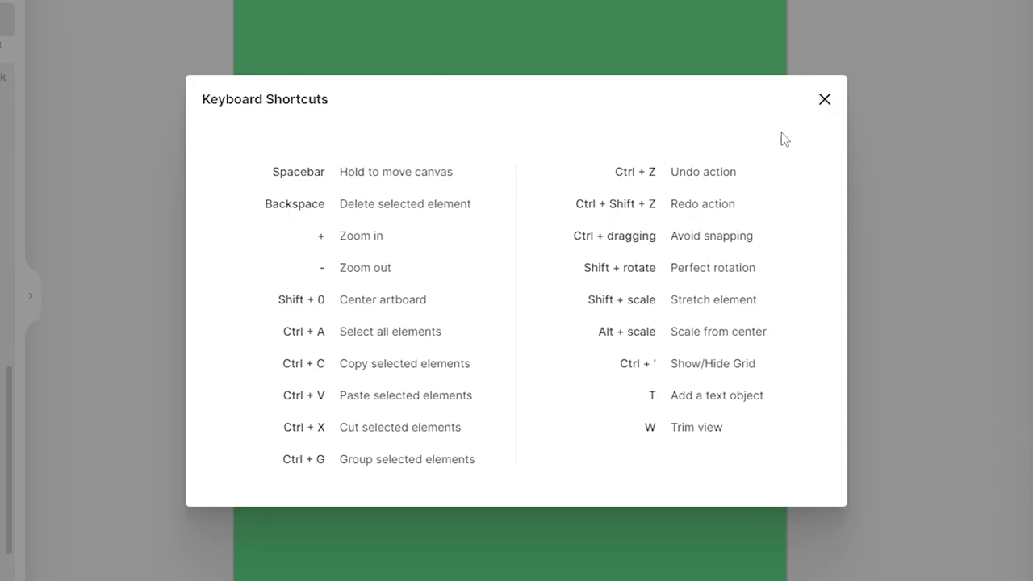
{"action": "left_click", "coordinate": [823, 101]}
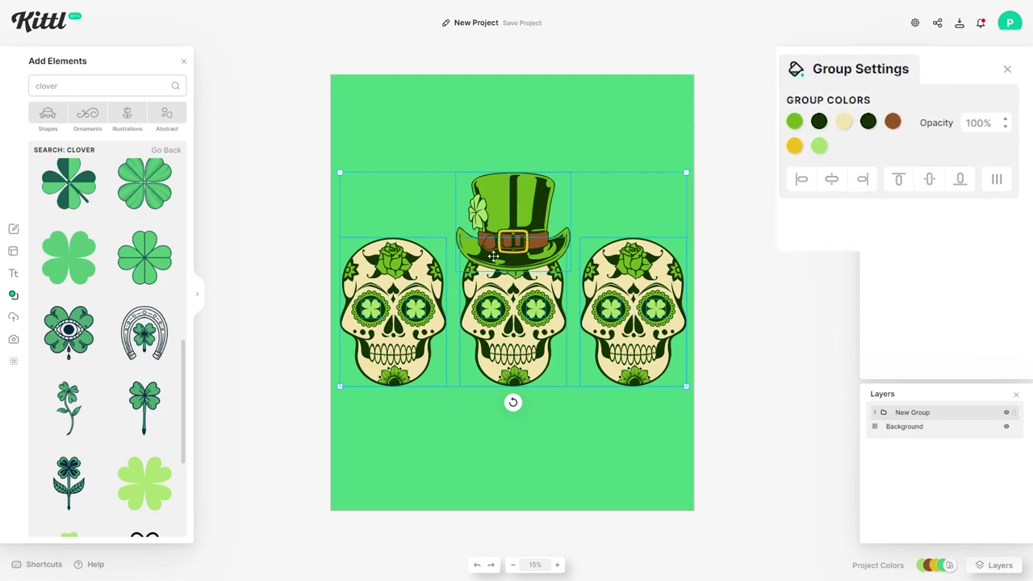
Center the skull group horizontally on the artboard, nudge it slightly down and deselect it
{"action": "left_click", "coordinate": [835, 188]}
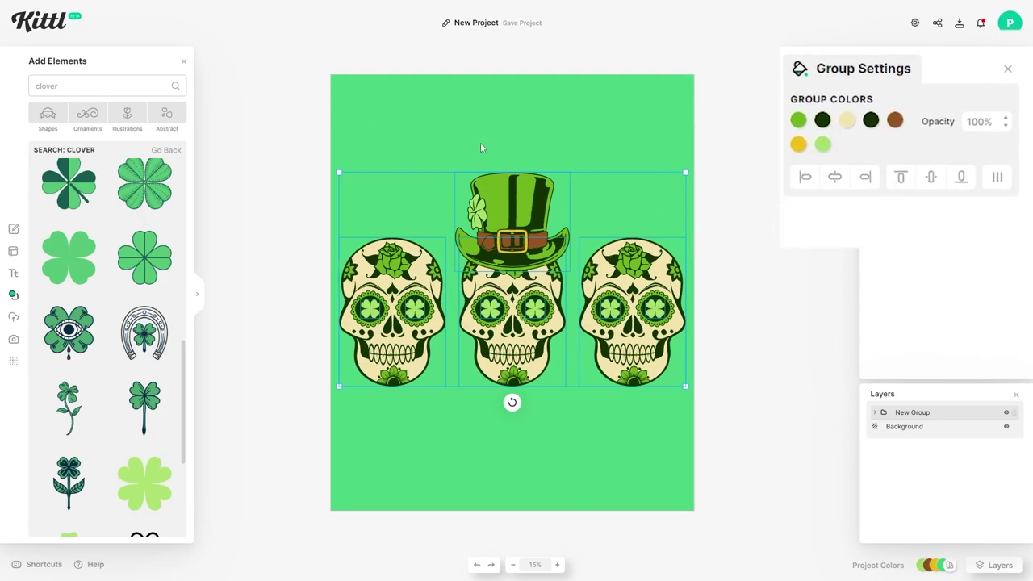
{"action": "left_click_drag", "start_coordinate": [501, 299], "coordinate": [500, 303]}
{"action": "left_click", "coordinate": [895, 136]}
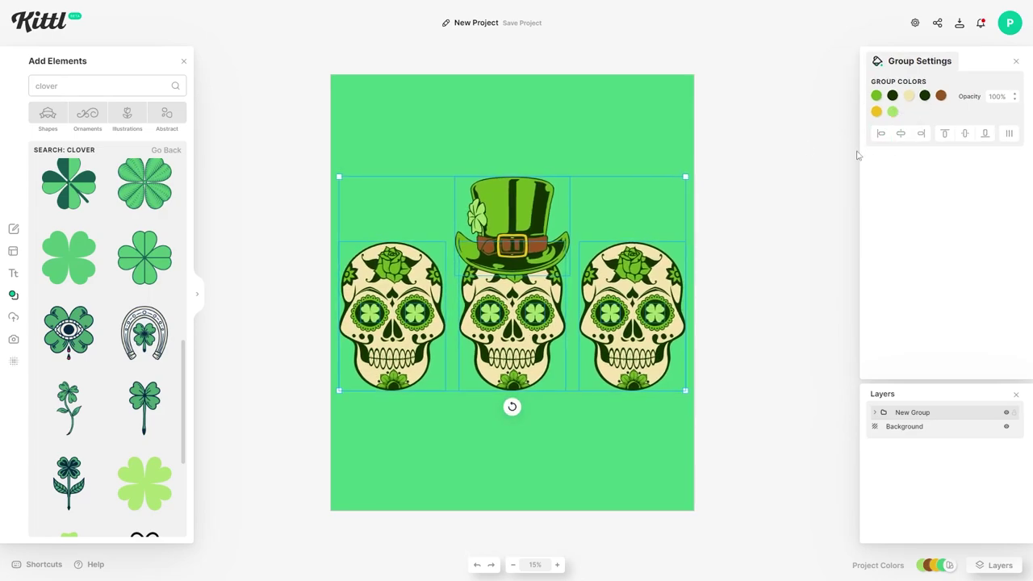
{"action": "left_click", "coordinate": [741, 202]}
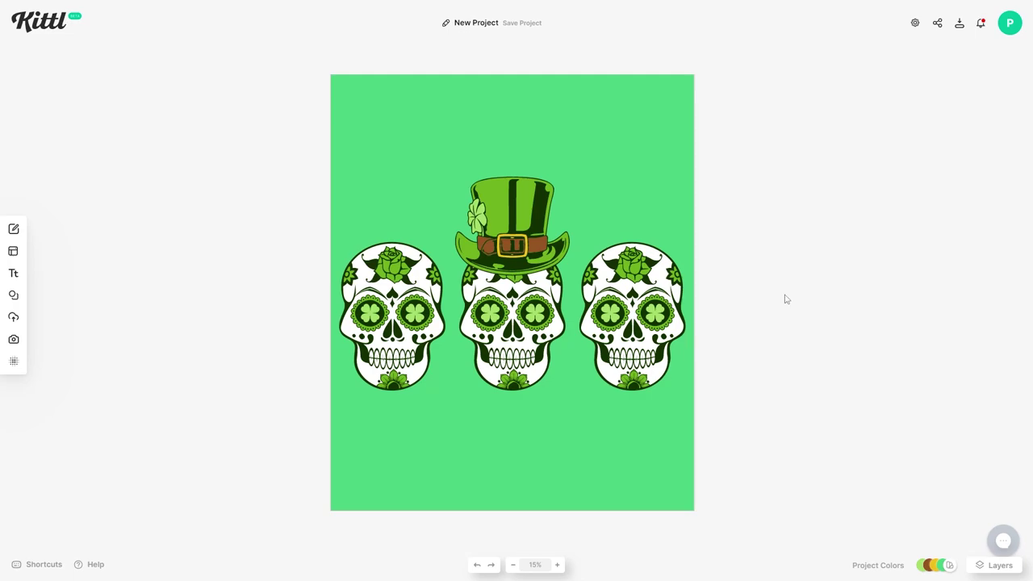
Add a "Headline" text object, enlarge it to font size 901 and place it above the top hat
{"action": "key", "text": "t"}
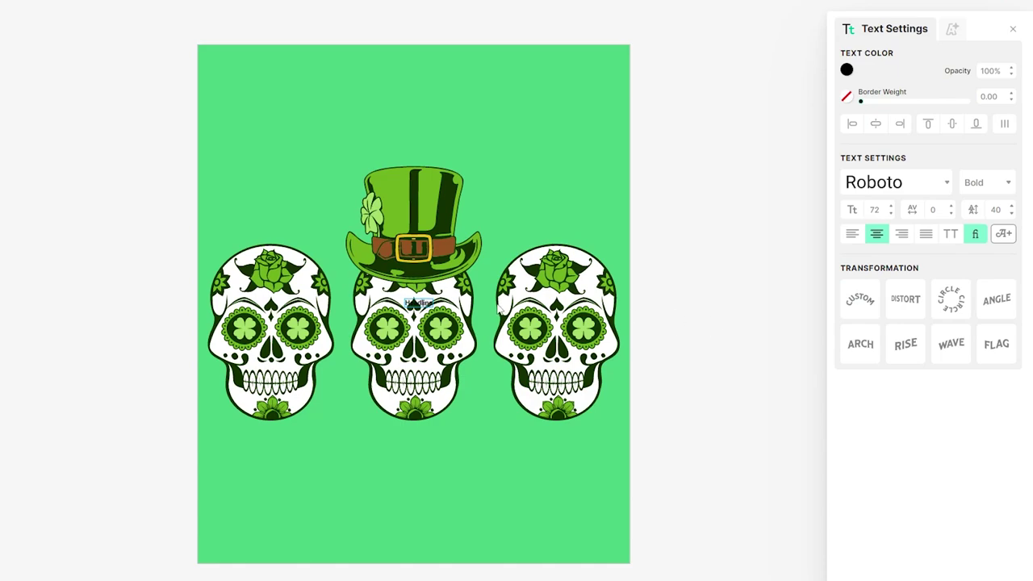
{"action": "left_click", "coordinate": [447, 304]}
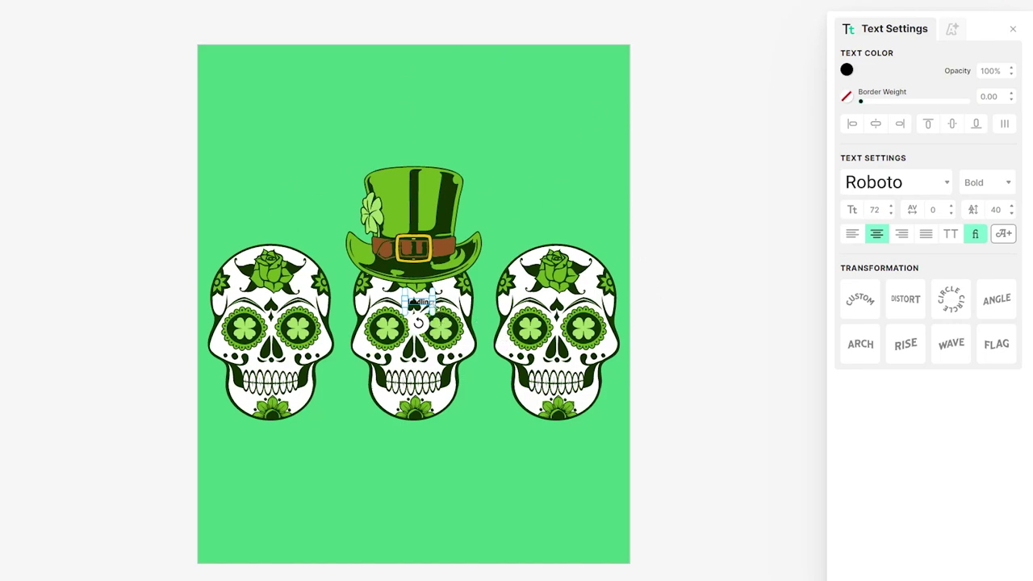
{"action": "left_click_drag", "start_coordinate": [436, 310], "coordinate": [651, 370]}
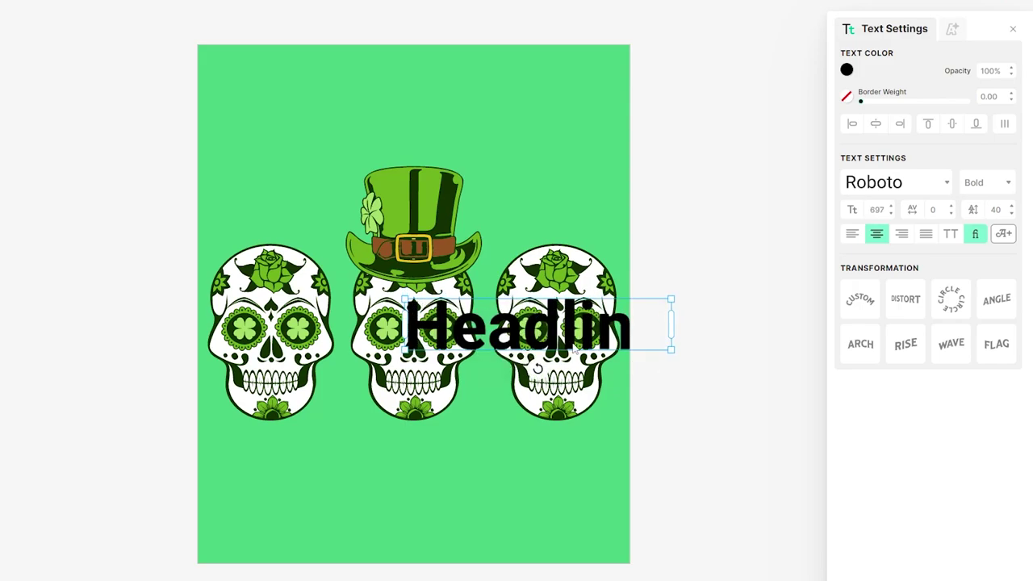
{"action": "left_click_drag", "start_coordinate": [571, 335], "coordinate": [449, 120]}
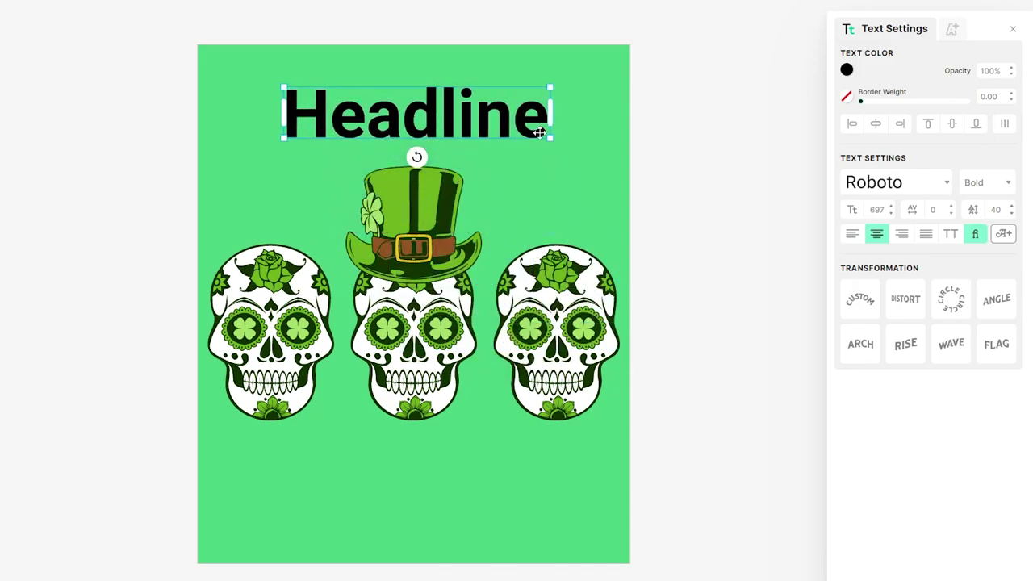
{"action": "left_click_drag", "start_coordinate": [555, 143], "coordinate": [626, 154]}
{"action": "left_click_drag", "start_coordinate": [492, 120], "coordinate": [477, 118]}
{"action": "left_click_drag", "start_coordinate": [547, 123], "coordinate": [537, 120]}
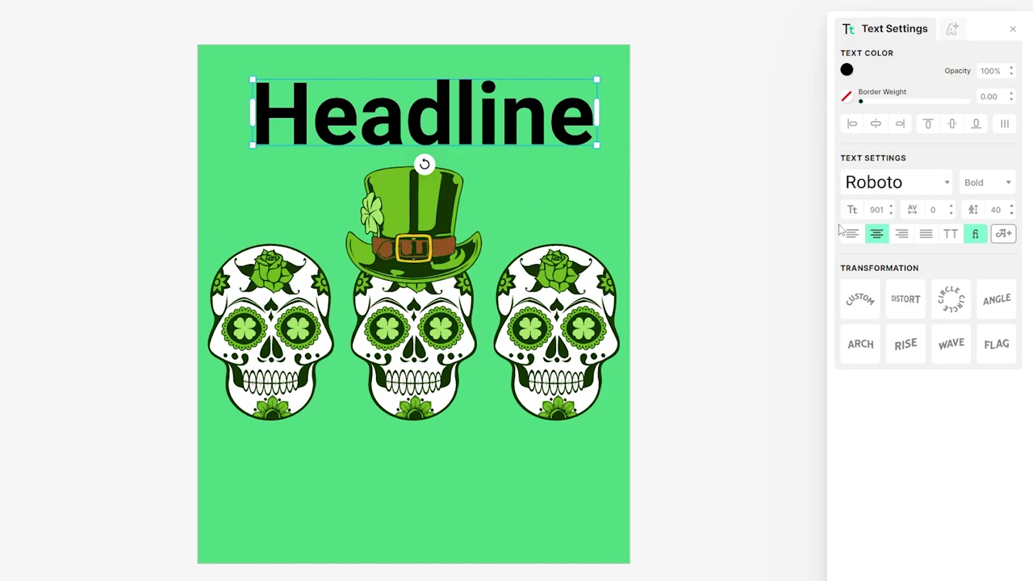
Set the headline's font to Partisan in the Serif style and center the text above the hat
{"action": "left_click", "coordinate": [894, 188]}
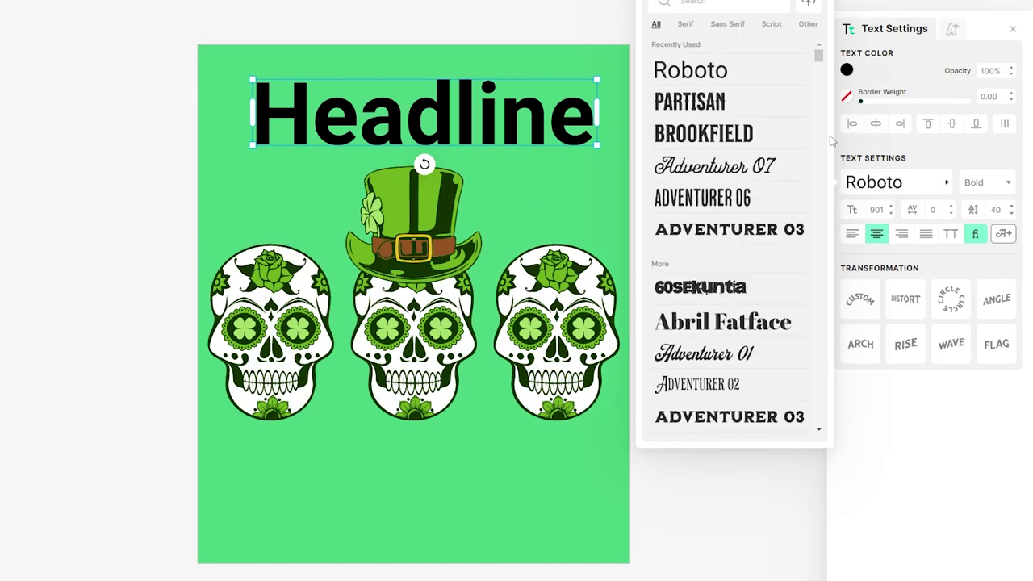
{"action": "left_click", "coordinate": [704, 104]}
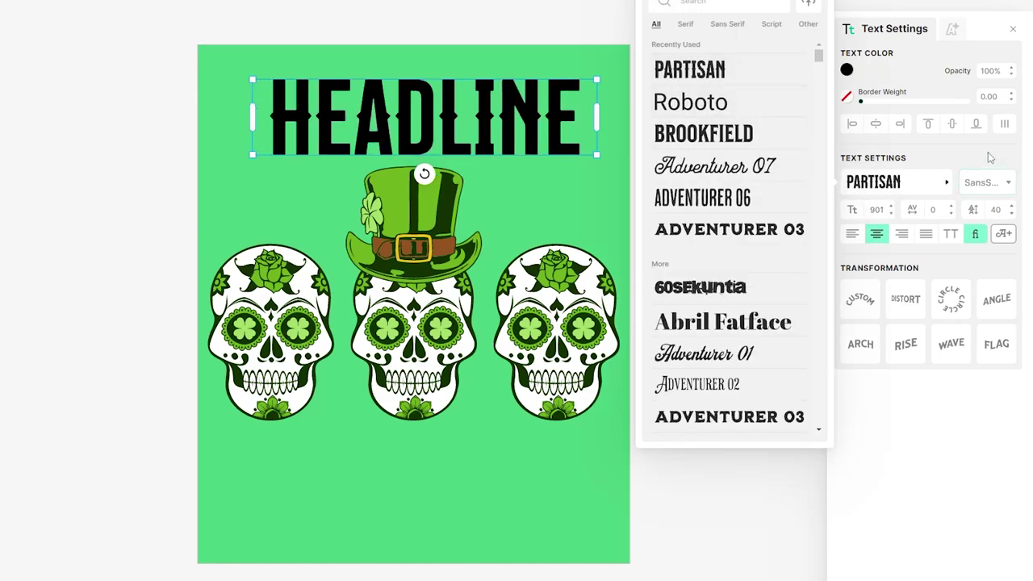
{"action": "left_click", "coordinate": [985, 184]}
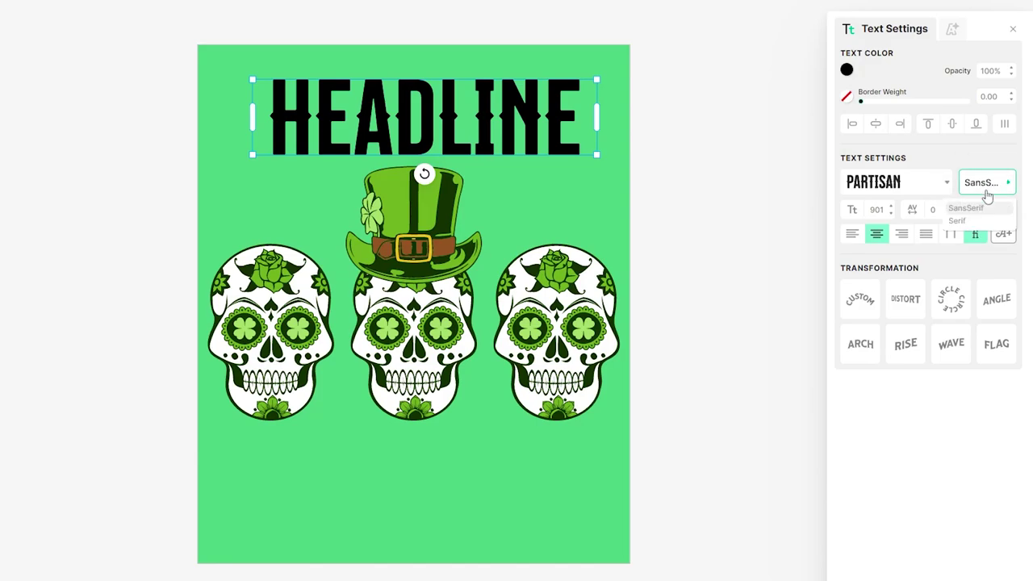
{"action": "left_click", "coordinate": [957, 221]}
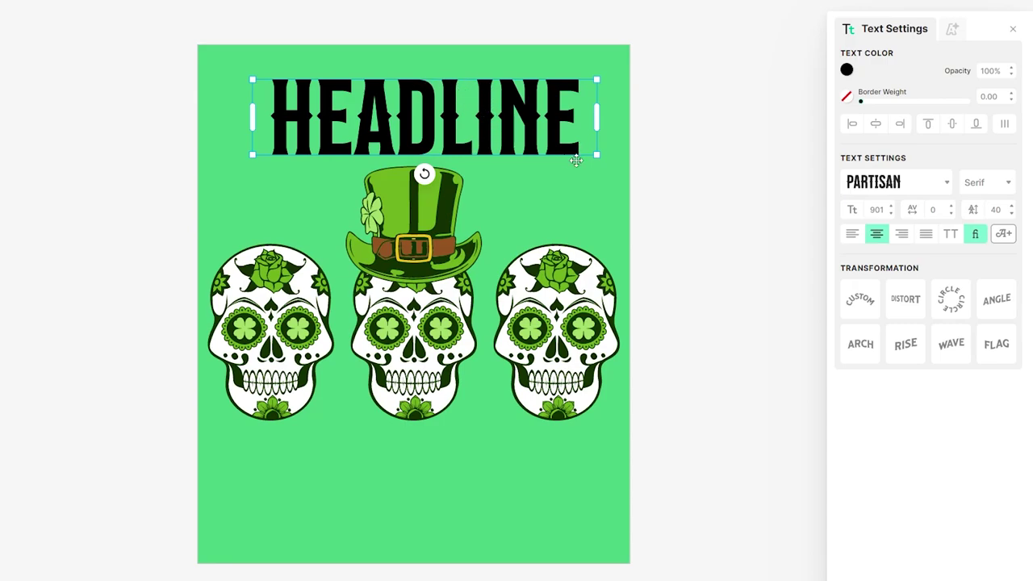
{"action": "left_click_drag", "start_coordinate": [567, 112], "coordinate": [555, 110]}
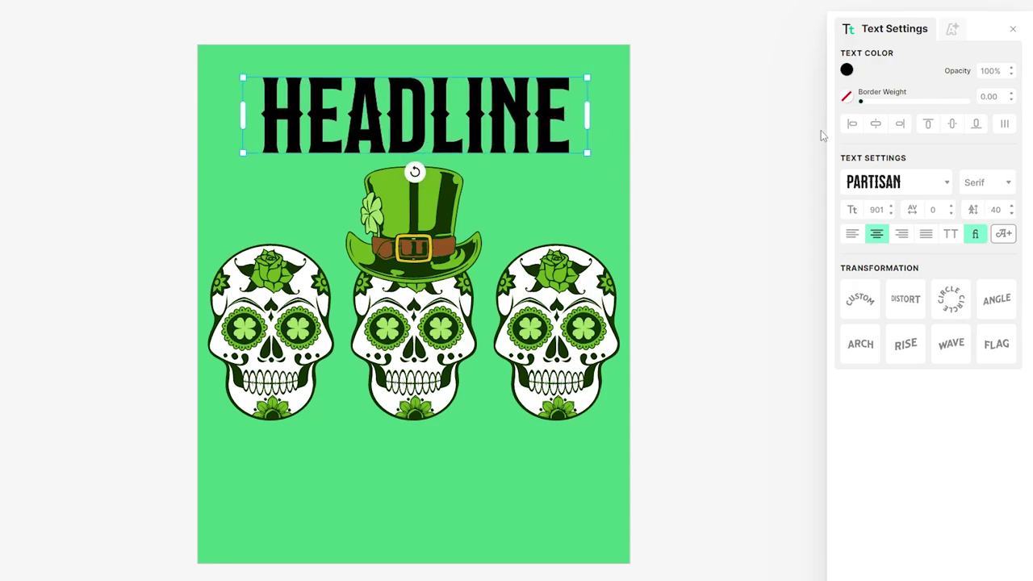
Recolor the headline text white (ffffff) and replace its wording with "SHENANIGANS"
{"action": "left_click", "coordinate": [846, 70]}
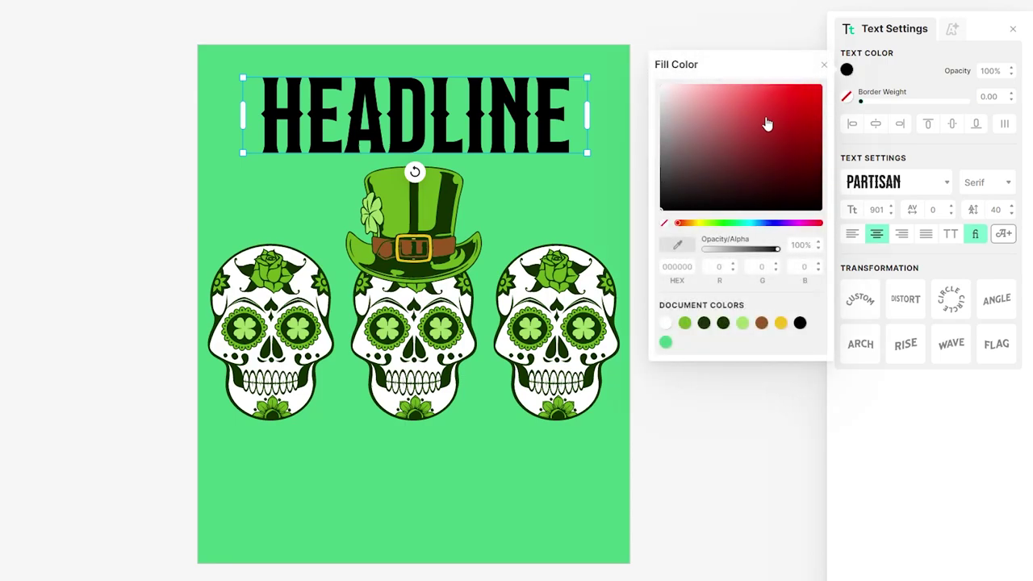
{"action": "left_click", "coordinate": [713, 93]}
{"action": "left_click_drag", "start_coordinate": [678, 84], "coordinate": [623, 66]}
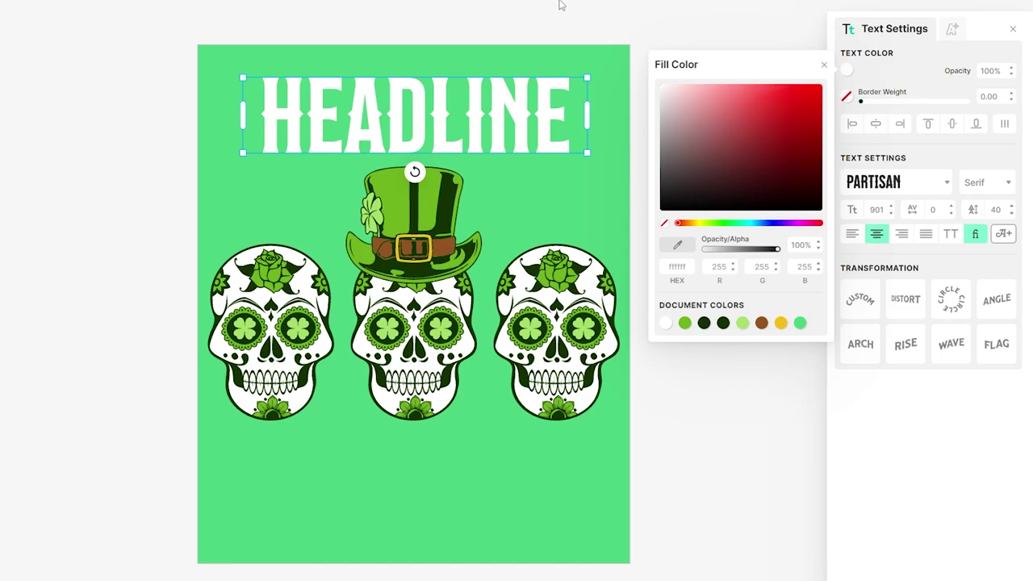
{"action": "double_click", "coordinate": [523, 107]}
{"action": "type", "text": "SH"}
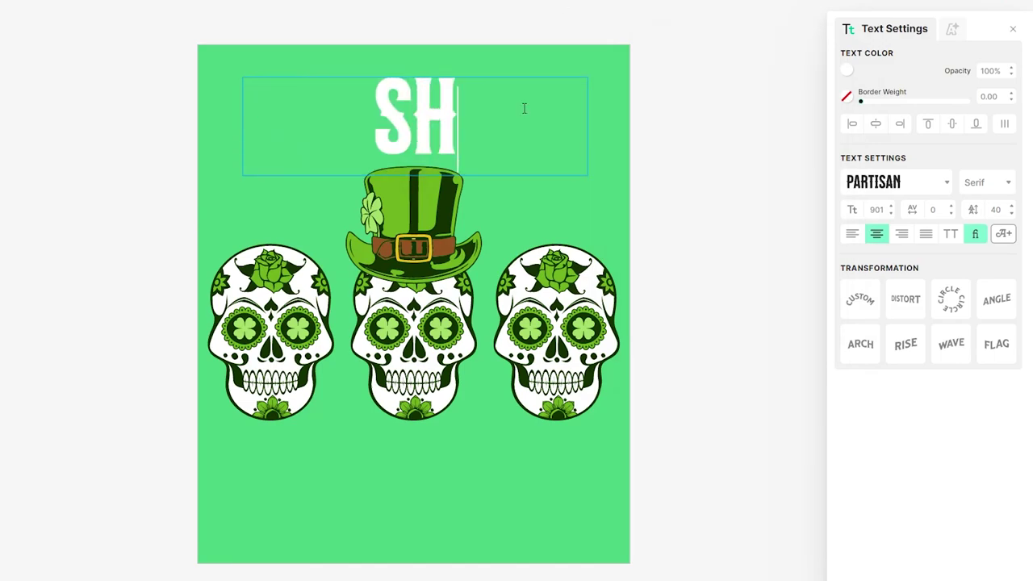
{"action": "type", "text": "ENANIGANS"}
{"action": "key", "text": "Escape"}
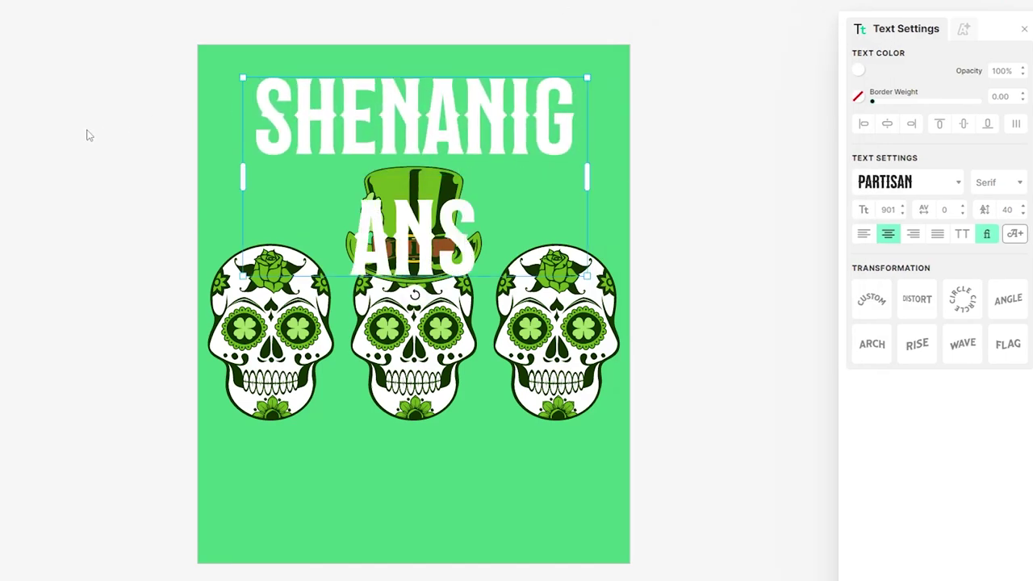
Shrink the "SHENANIGANS" text to font size 750, widen its box so it fits on one line, and place it just above the hat
{"action": "left_click_drag", "start_coordinate": [450, 121], "coordinate": [398, 121]}
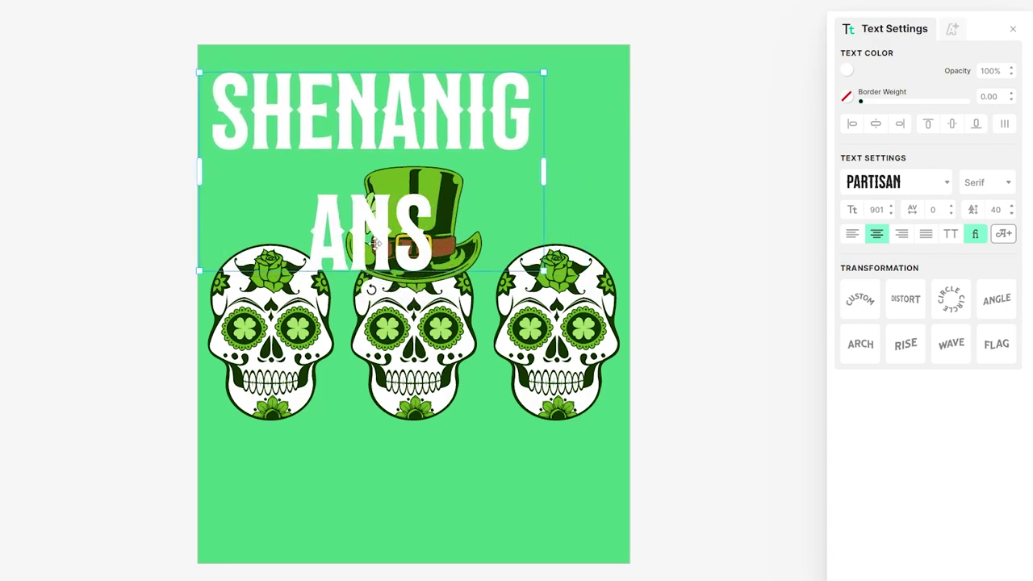
{"action": "left_click_drag", "start_coordinate": [543, 273], "coordinate": [484, 238]}
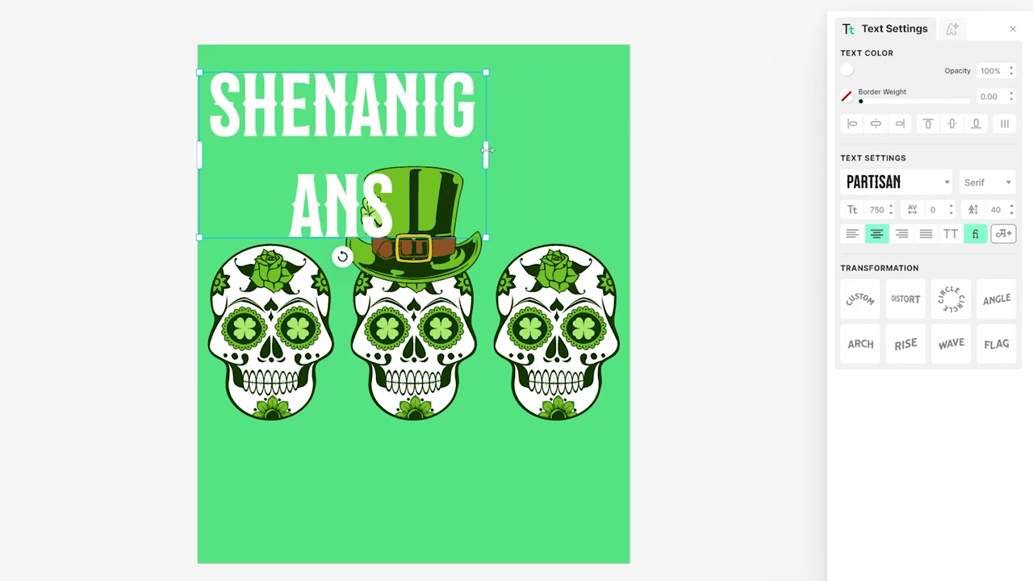
{"action": "left_click_drag", "start_coordinate": [491, 147], "coordinate": [626, 146]}
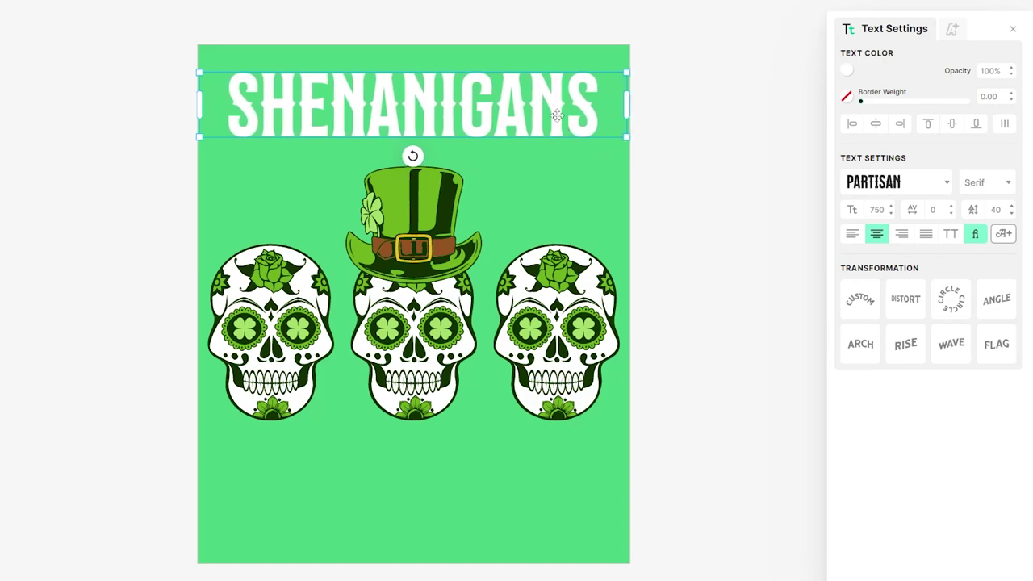
{"action": "left_click_drag", "start_coordinate": [557, 115], "coordinate": [557, 130]}
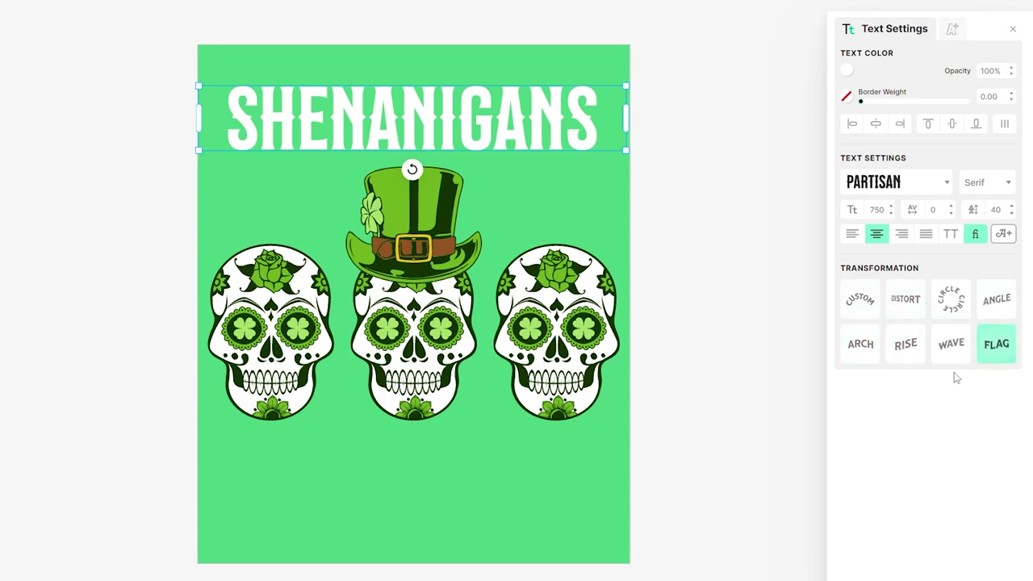
Apply the Arch transformation to "SHENANIGANS" with a 100% curve and lower the text to just above the hat
{"action": "left_click", "coordinate": [869, 352]}
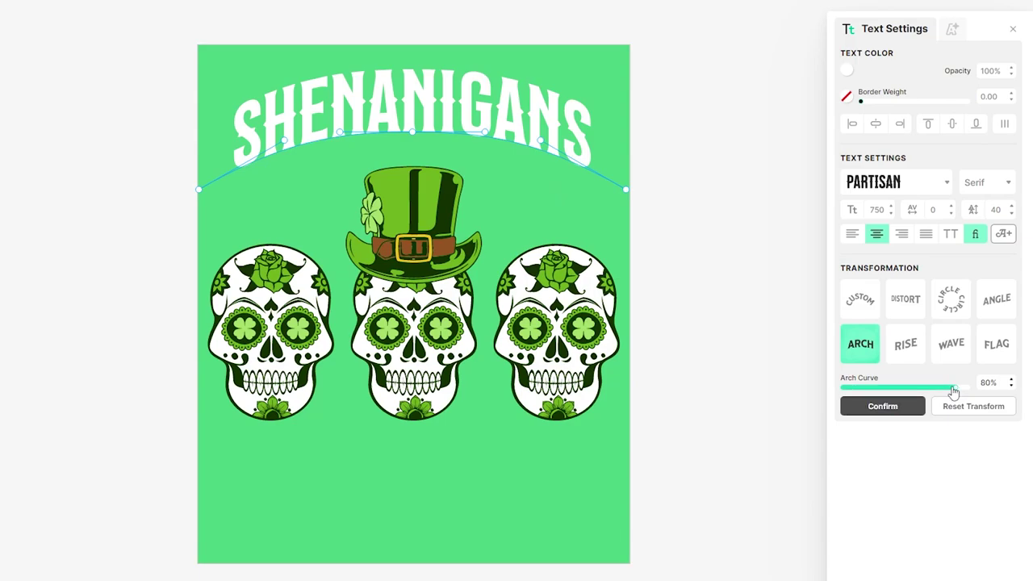
{"action": "left_click_drag", "start_coordinate": [952, 392], "coordinate": [981, 397]}
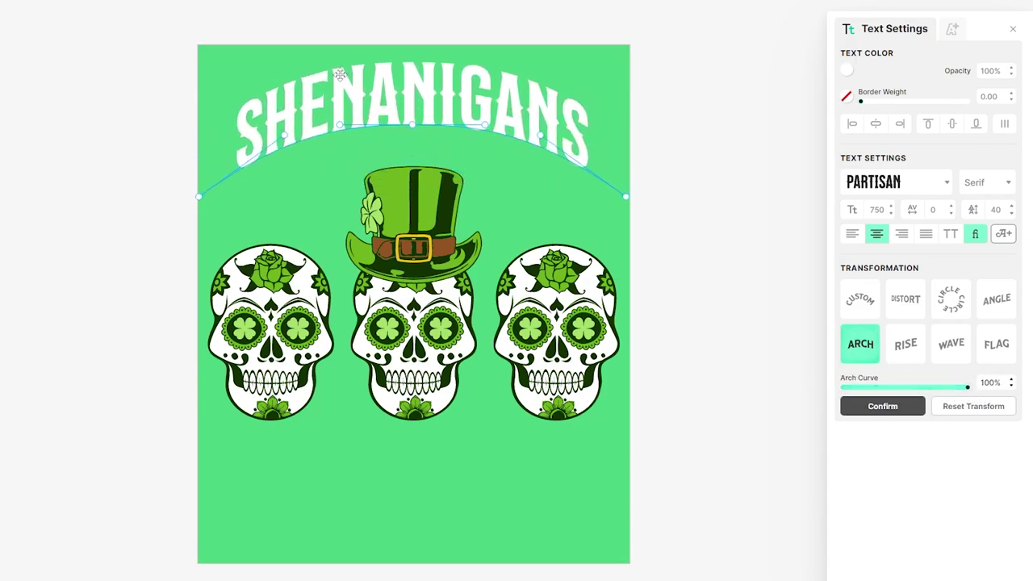
{"action": "left_click_drag", "start_coordinate": [418, 95], "coordinate": [420, 133]}
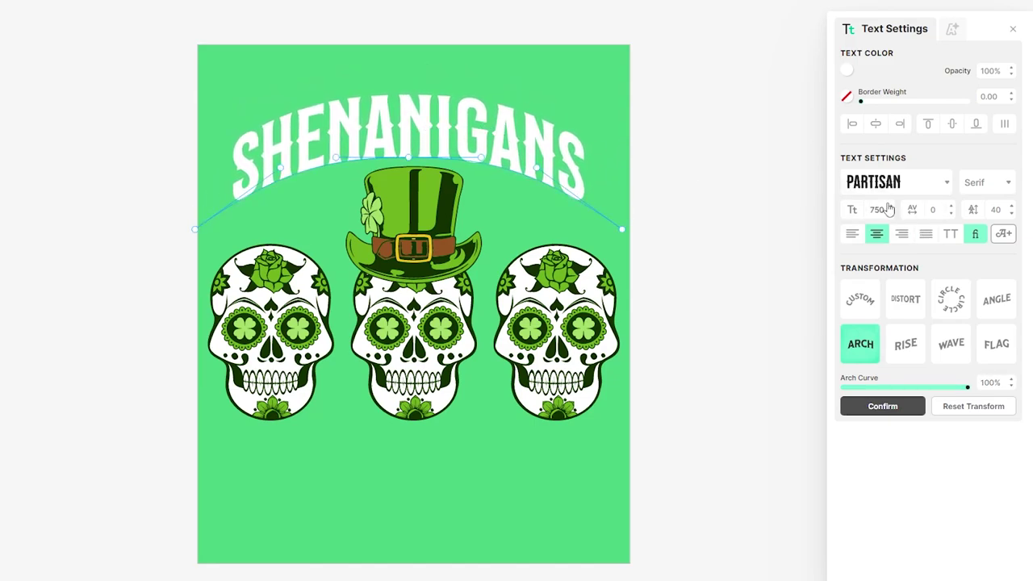
Enlarge the arched text to font size 872, finish the transformation and center the text horizontally on the artboard
{"action": "scroll", "coordinate": [890, 209], "scroll_direction": "up", "scroll_amount": 2}
{"action": "scroll", "coordinate": [890, 209], "scroll_direction": "up", "scroll_amount": 1}
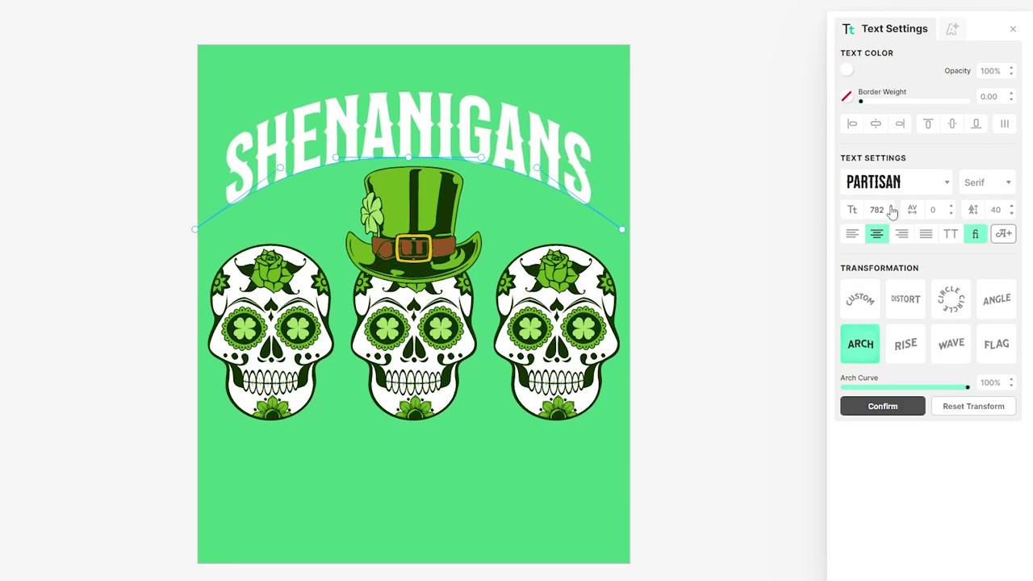
{"action": "scroll", "coordinate": [891, 211], "scroll_direction": "up", "scroll_amount": 4}
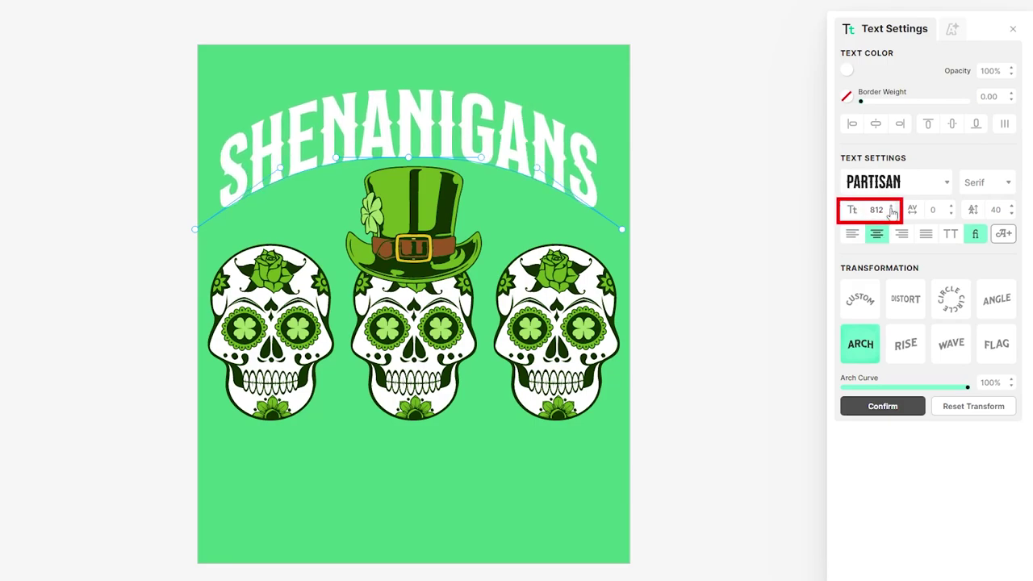
{"action": "scroll", "coordinate": [891, 210], "scroll_direction": "up", "scroll_amount": 4}
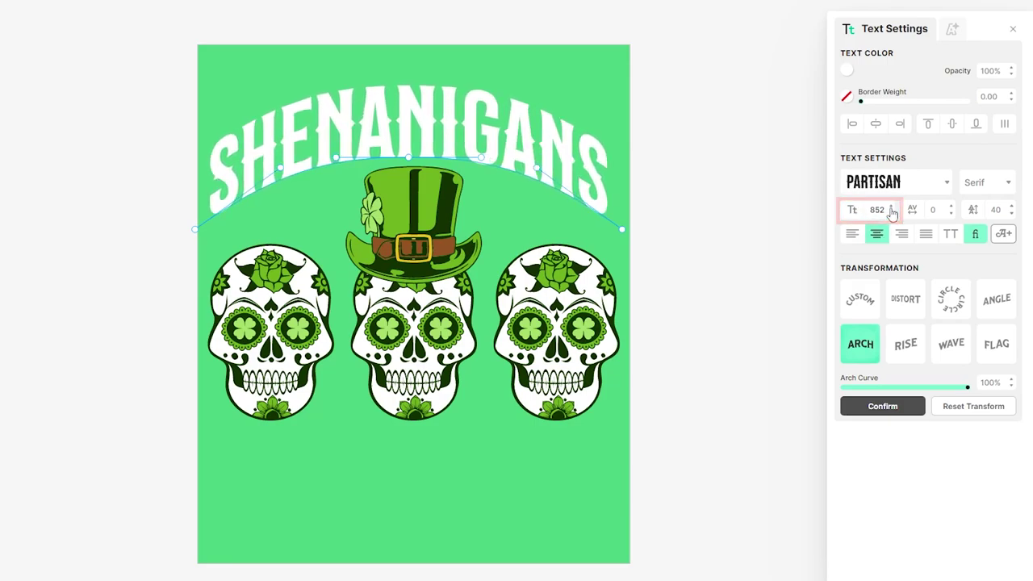
{"action": "left_click", "coordinate": [490, 125]}
{"action": "left_click", "coordinate": [490, 125]}
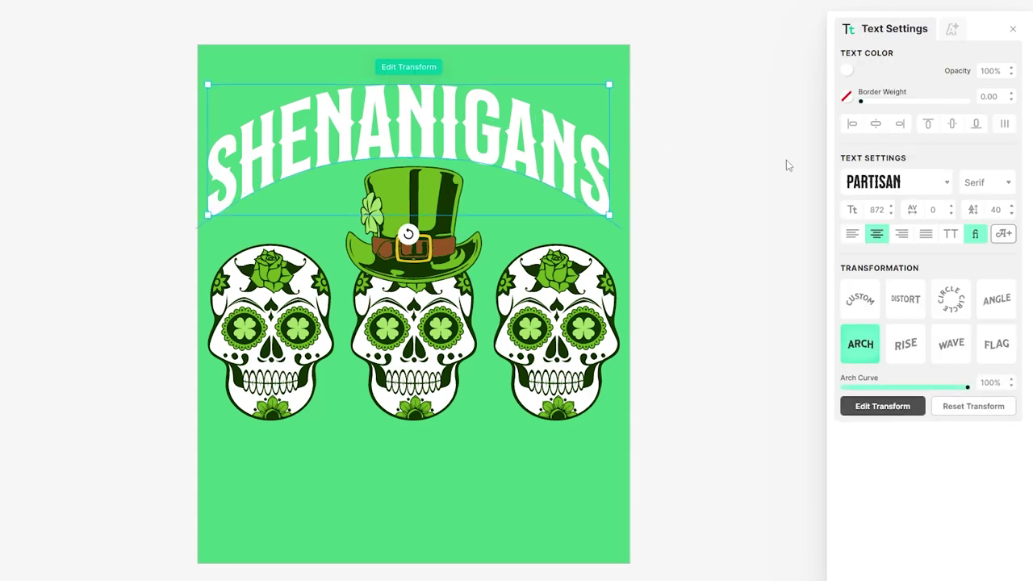
{"action": "left_click", "coordinate": [875, 128]}
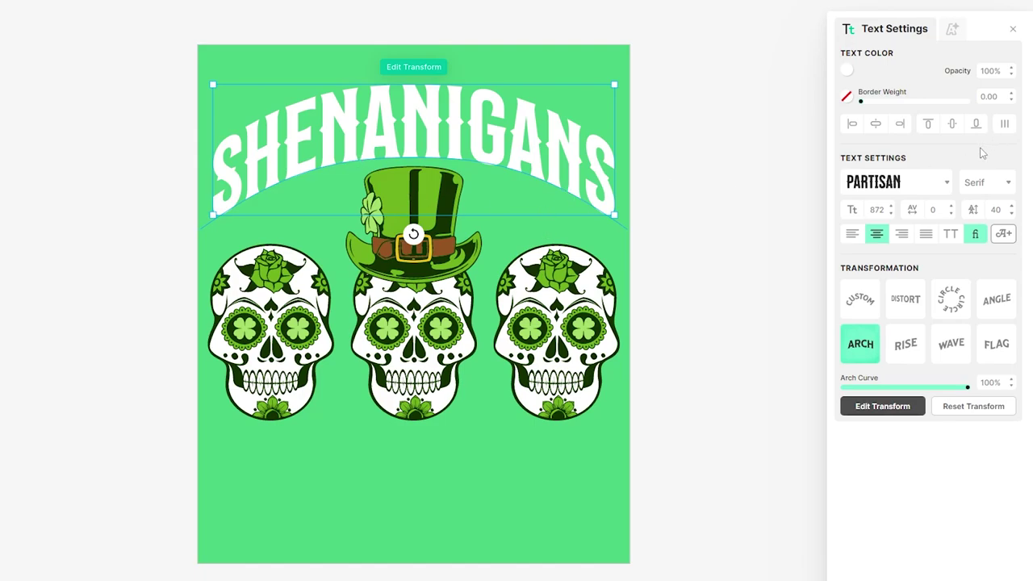
Add a dark green Block Shadow to the arched lettering with an offset of 5 and an angle of -116°
{"action": "left_click", "coordinate": [952, 30]}
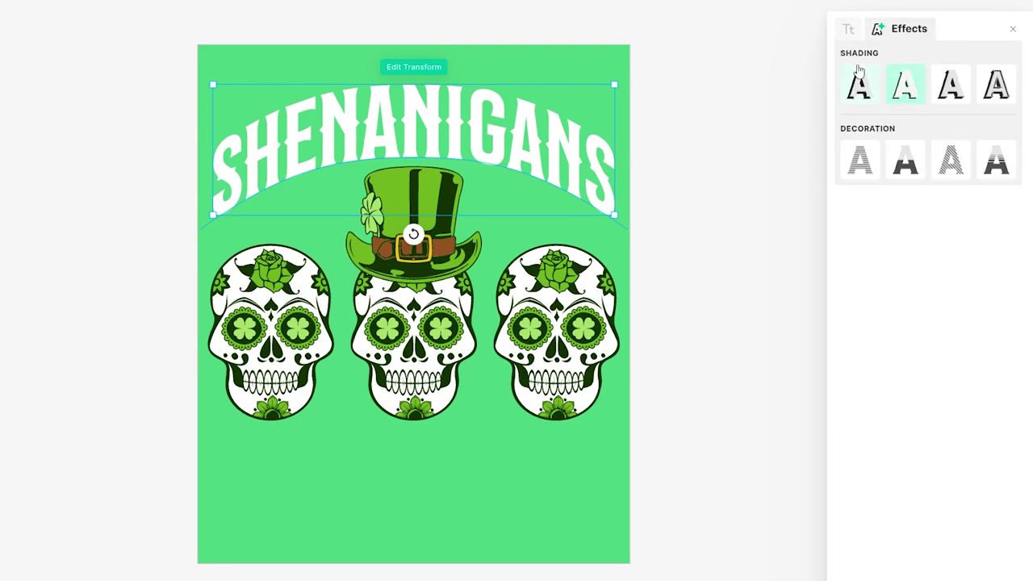
{"action": "left_click", "coordinate": [866, 90]}
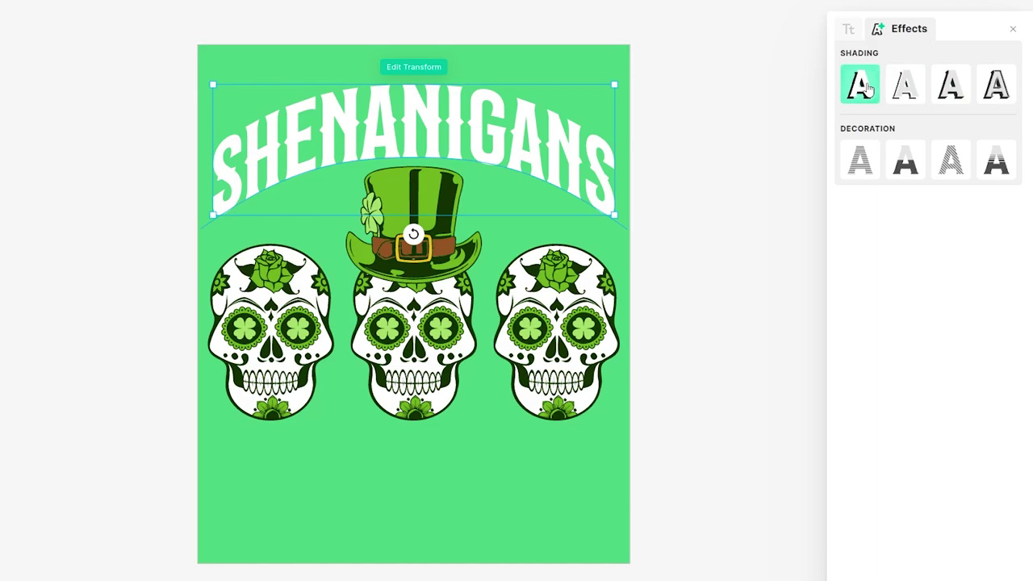
{"action": "left_click", "coordinate": [952, 90]}
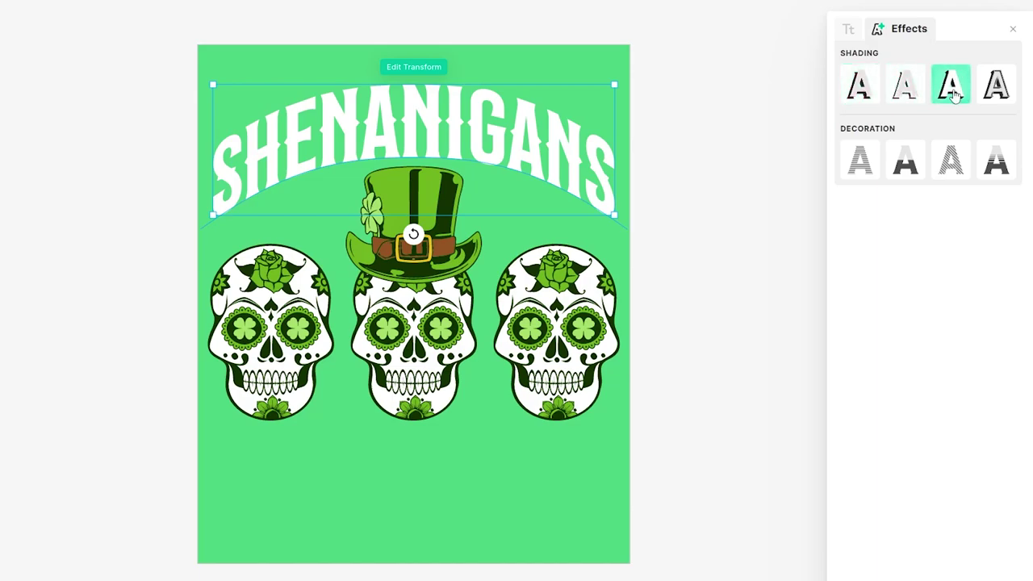
{"action": "left_click", "coordinate": [950, 90]}
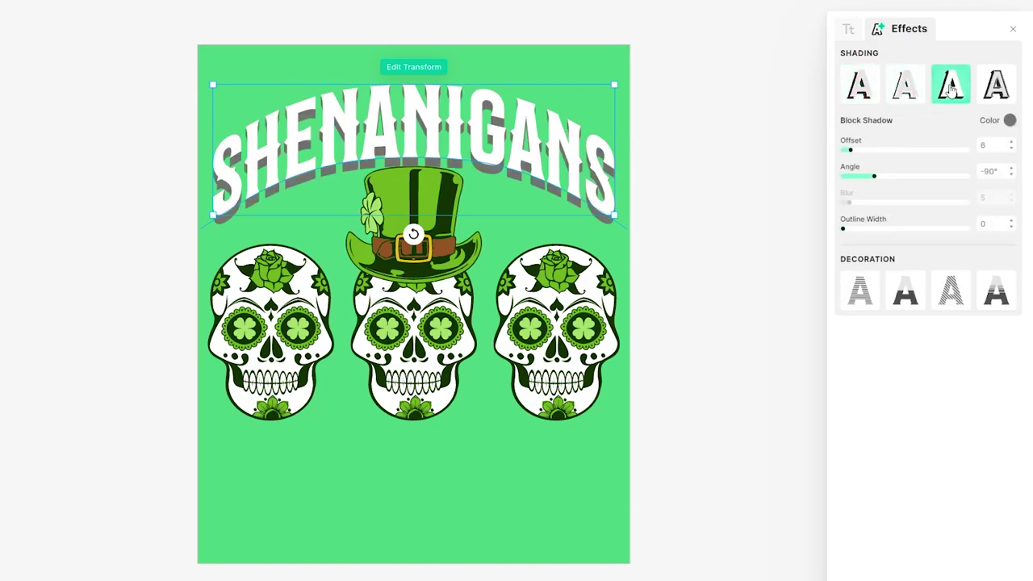
{"action": "left_click", "coordinate": [1010, 120]}
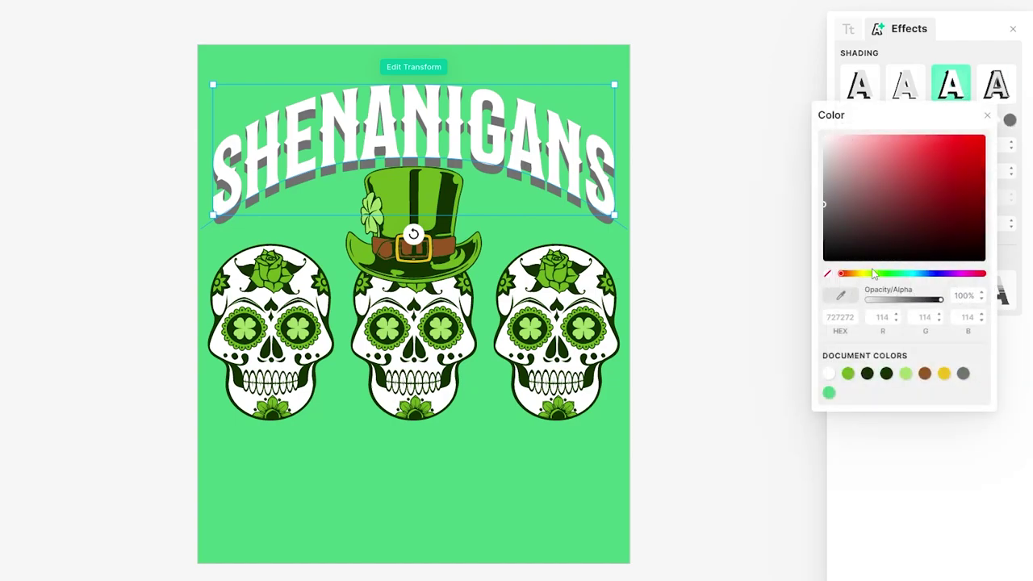
{"action": "left_click", "coordinate": [867, 375]}
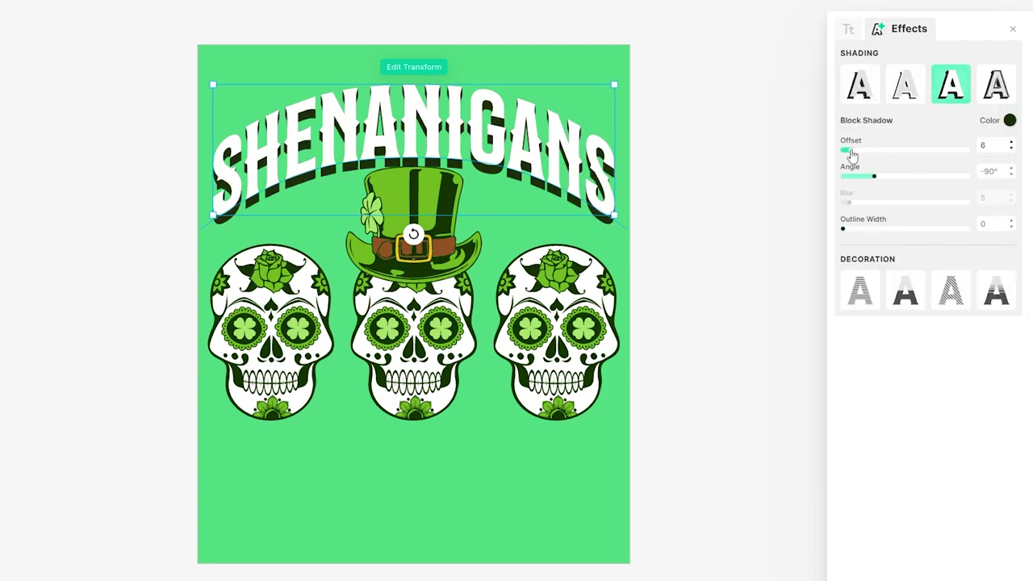
{"action": "left_click_drag", "start_coordinate": [851, 154], "coordinate": [880, 169]}
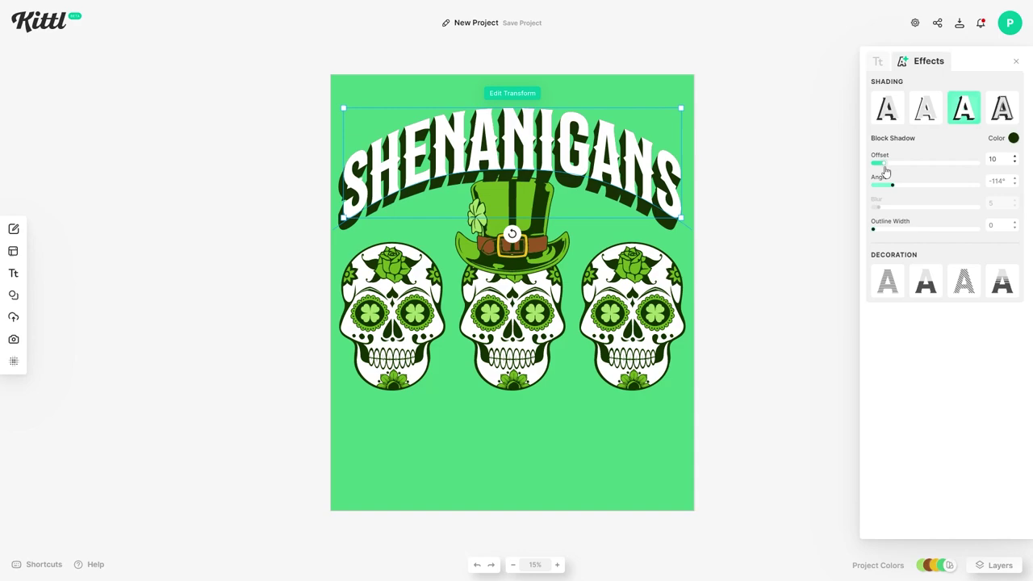
{"action": "left_click_drag", "start_coordinate": [885, 169], "coordinate": [893, 186]}
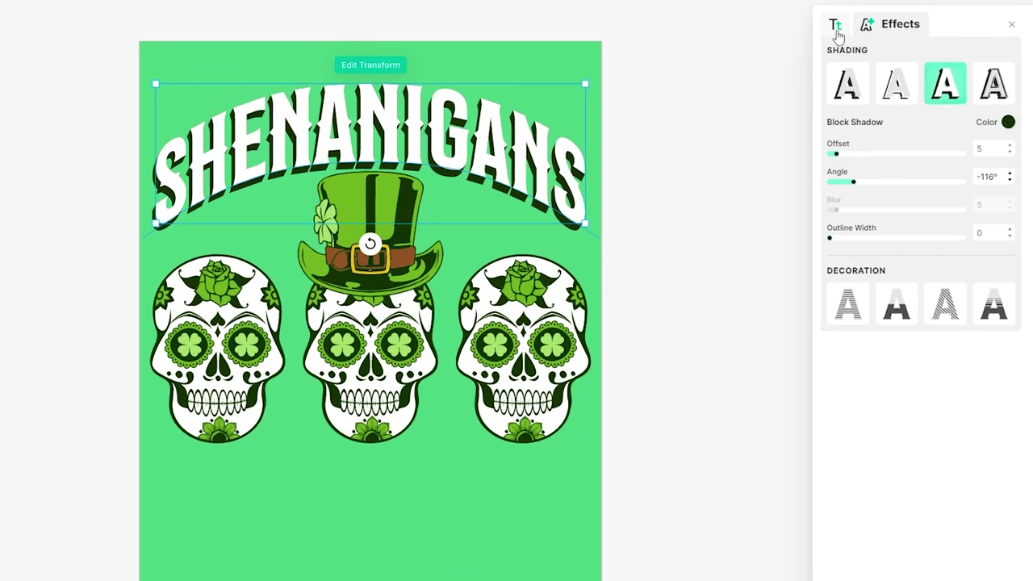
Give the lettering a dark green (19310b) border with a weight of 19.10 and nudge the text slightly up from the hat
{"action": "left_click", "coordinate": [879, 63]}
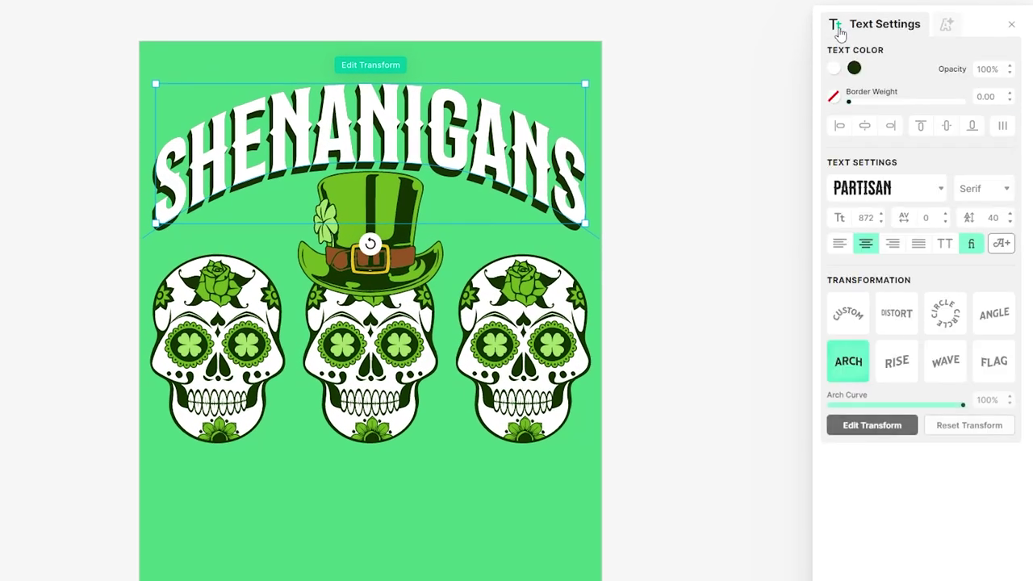
{"action": "left_click", "coordinate": [833, 97]}
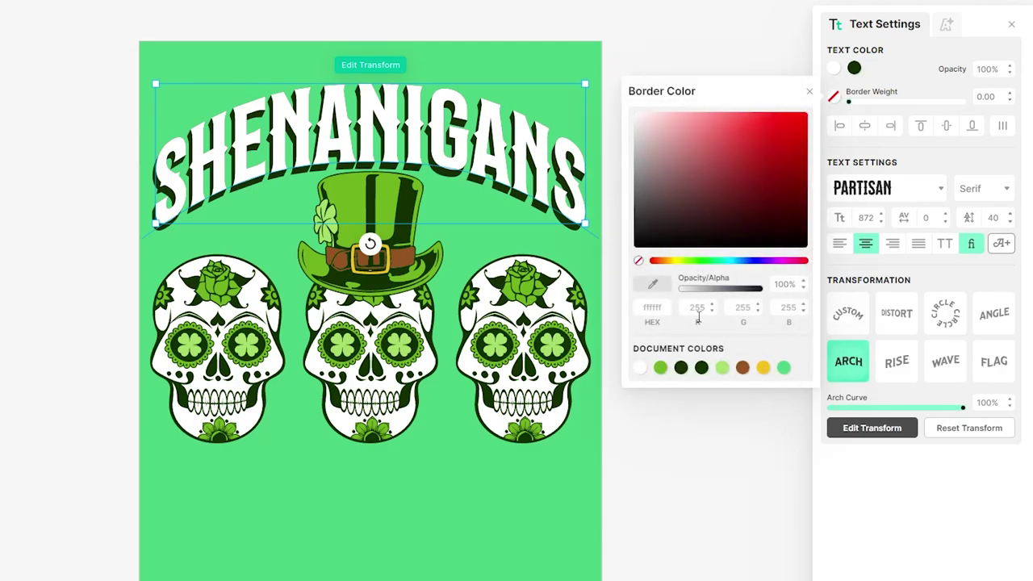
{"action": "left_click", "coordinate": [682, 368]}
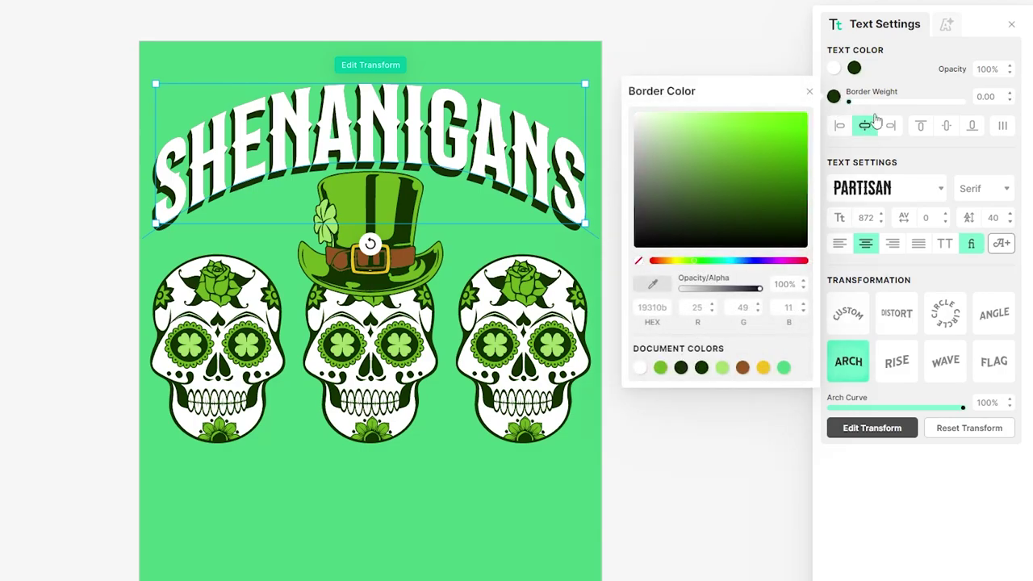
{"action": "left_click_drag", "start_coordinate": [849, 102], "coordinate": [871, 109]}
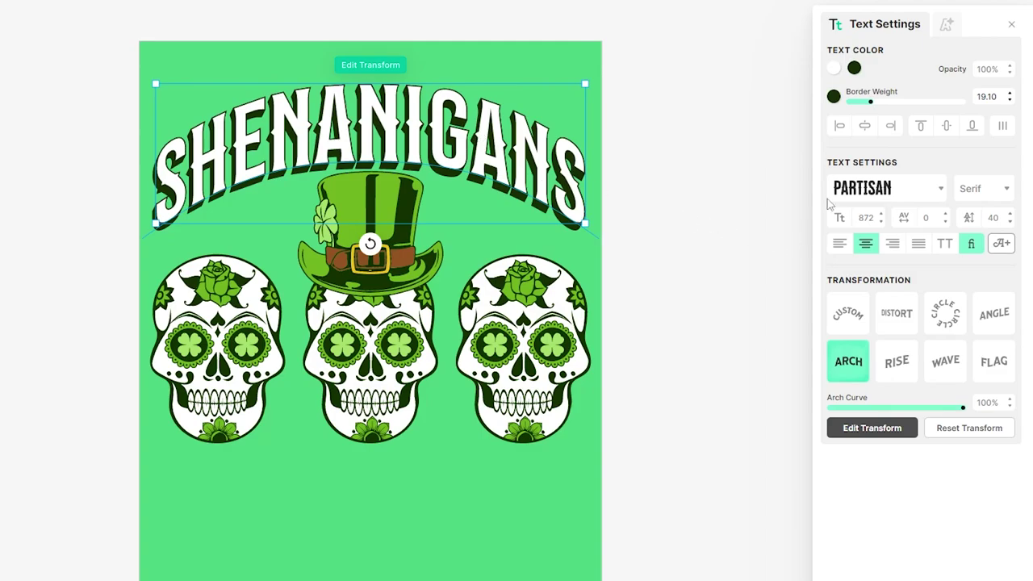
{"action": "left_click_drag", "start_coordinate": [369, 124], "coordinate": [369, 119]}
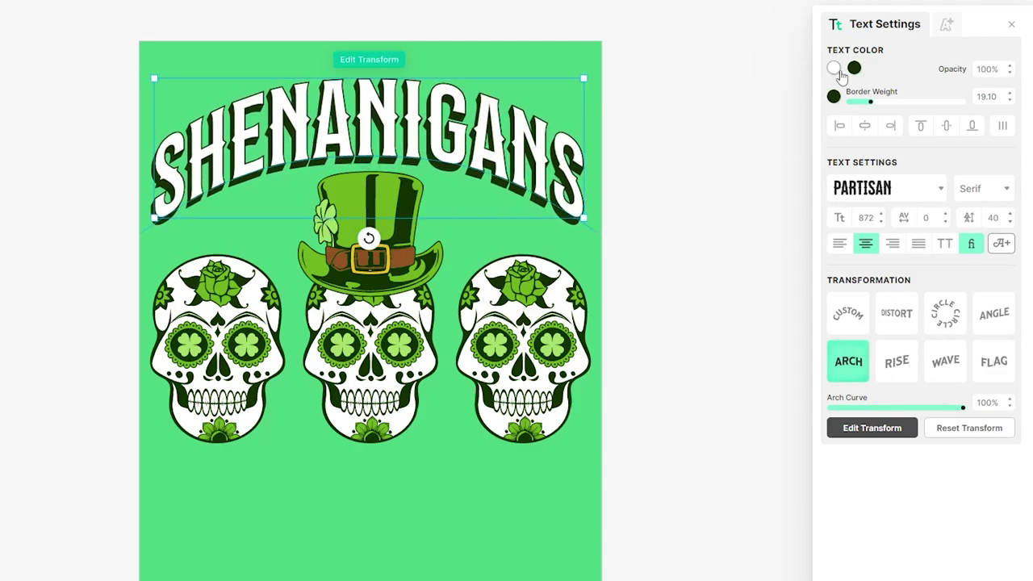
Try the Line Shadow, Drop Shadow and Detailed 3d Shadow on the lettering and return to the Block Shadow
{"action": "left_click", "coordinate": [947, 25]}
{"action": "left_click", "coordinate": [897, 86]}
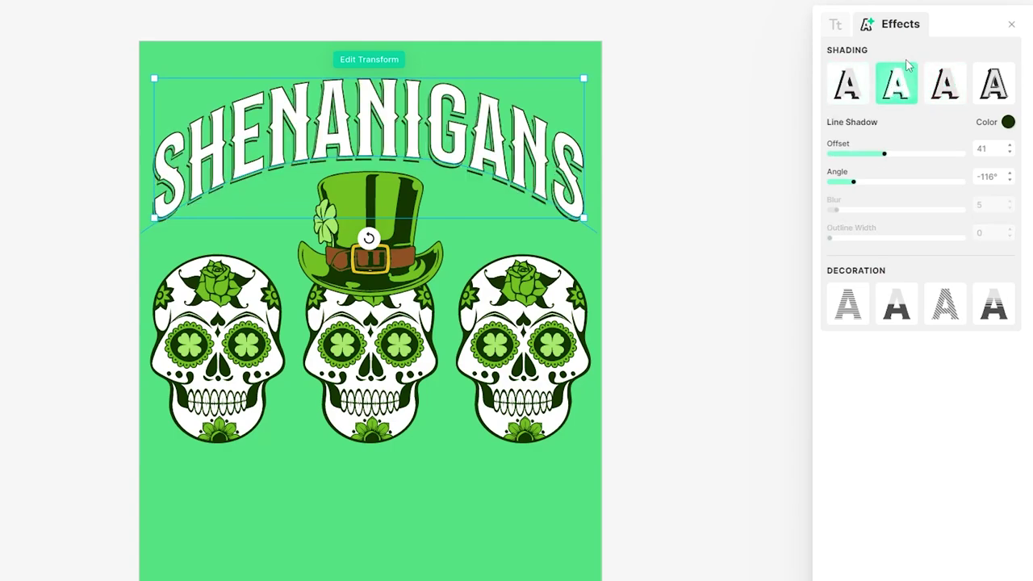
{"action": "left_click", "coordinate": [860, 78]}
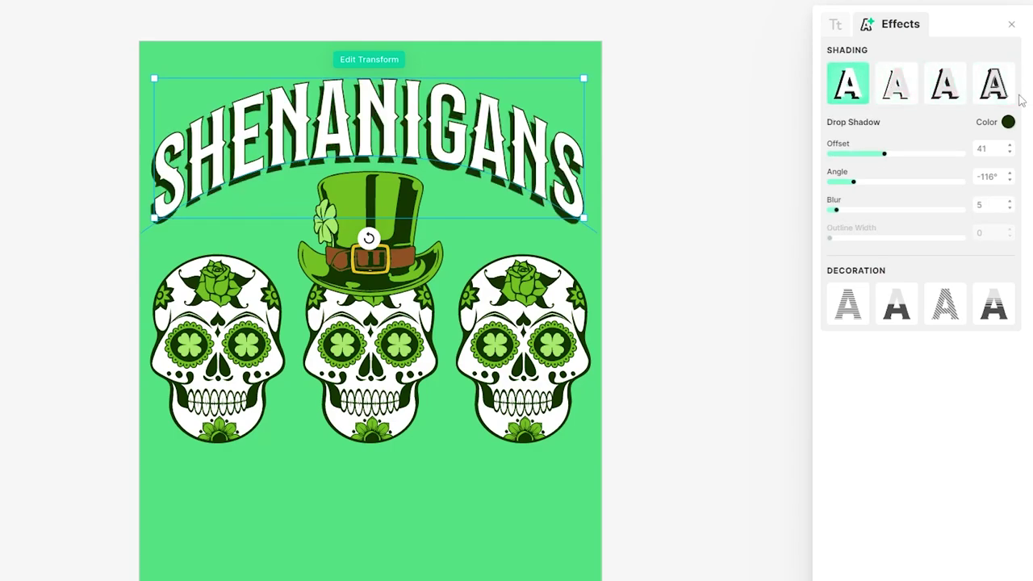
{"action": "left_click", "coordinate": [993, 84]}
{"action": "left_click", "coordinate": [863, 87]}
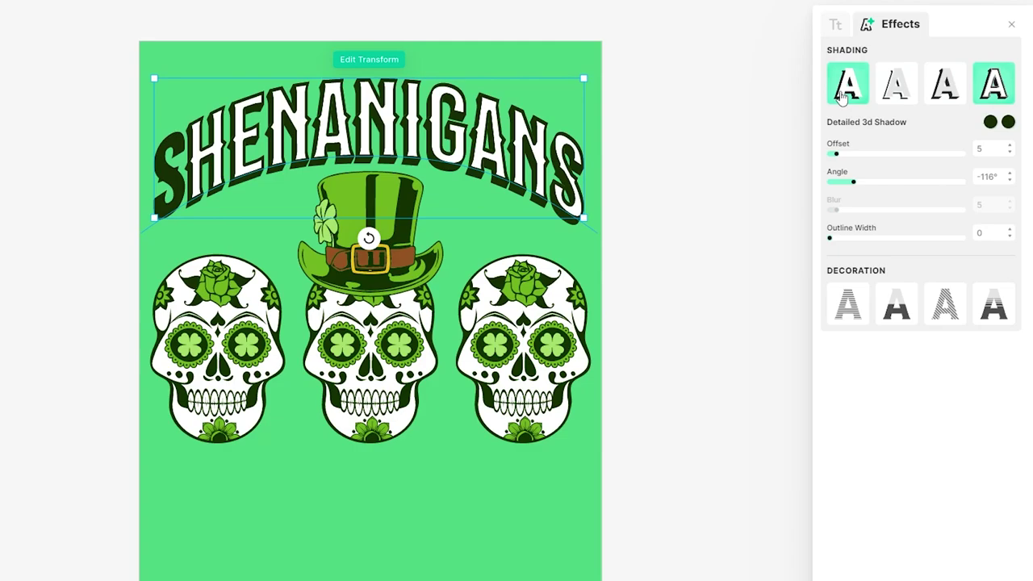
{"action": "left_click", "coordinate": [903, 97]}
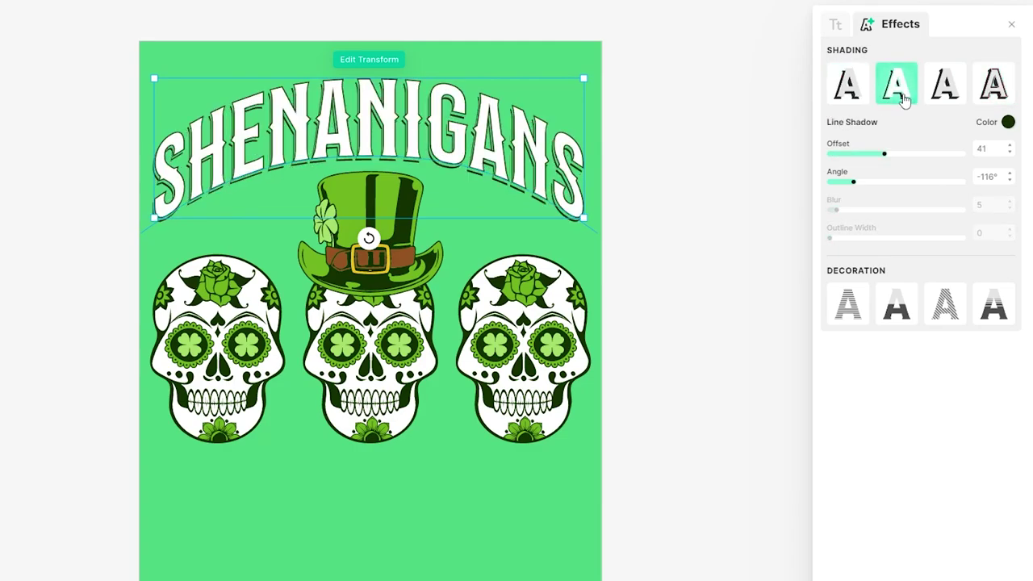
{"action": "left_click", "coordinate": [951, 97]}
Nudge the arched SHENANIGANS lettering slightly up from the hat and center it horizontally on the artboard
{"action": "left_click", "coordinate": [835, 24]}
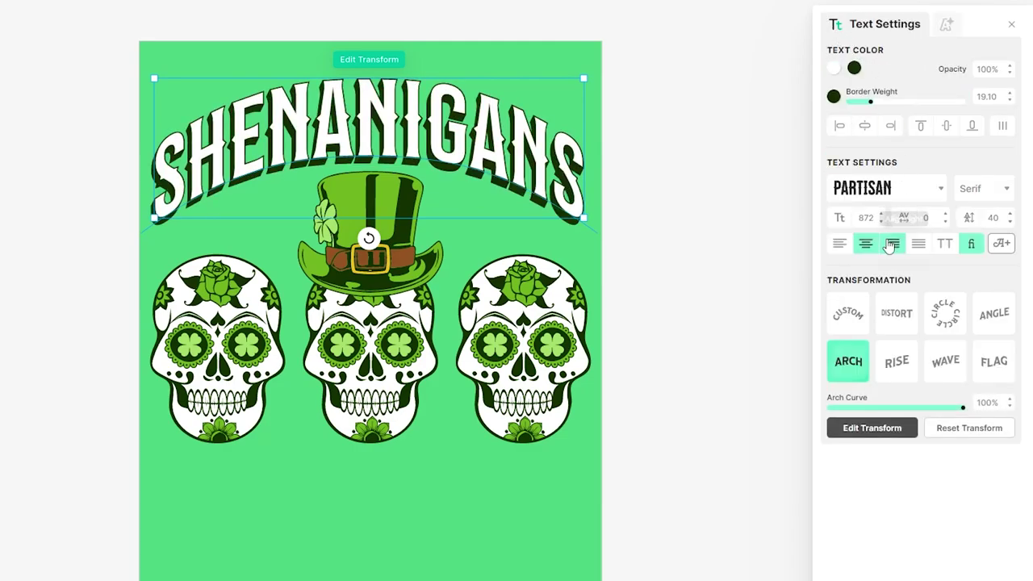
{"action": "left_click_drag", "start_coordinate": [471, 132], "coordinate": [472, 128]}
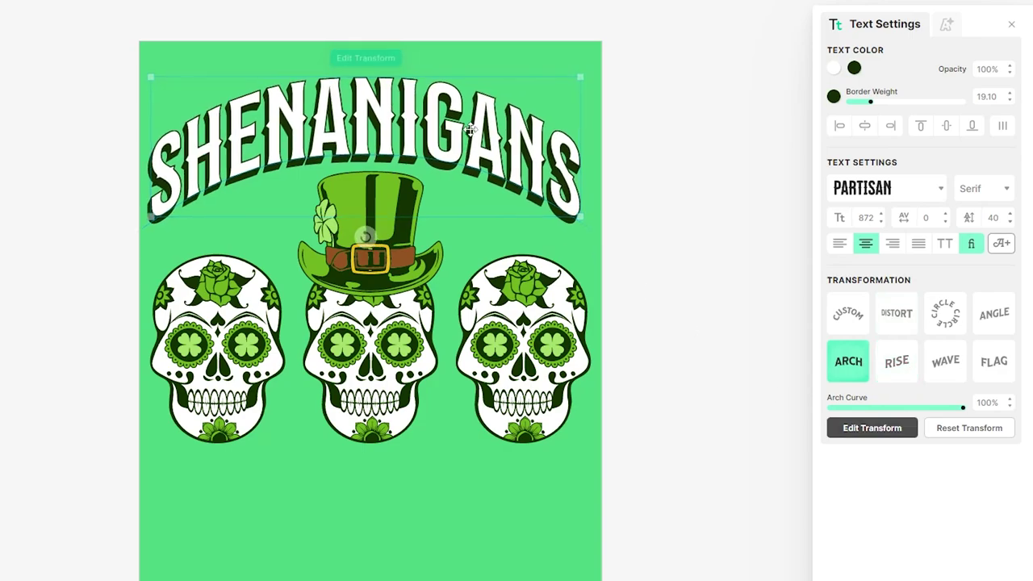
{"action": "left_click", "coordinate": [864, 126]}
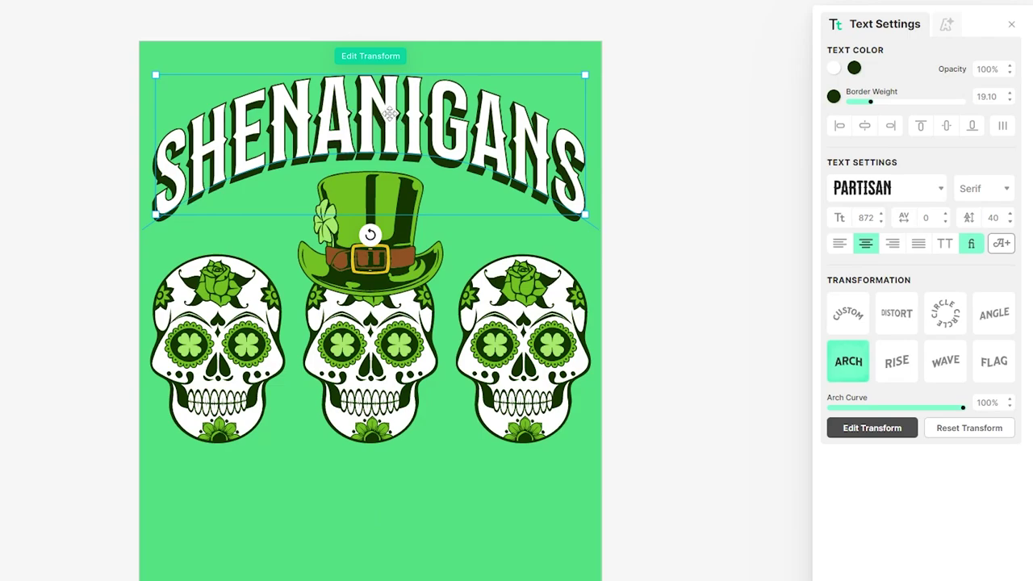
Place a copy of the arched lettering centered below the skulls and remove its Arch transformation
{"action": "left_click_drag", "start_coordinate": [390, 113], "coordinate": [377, 430]}
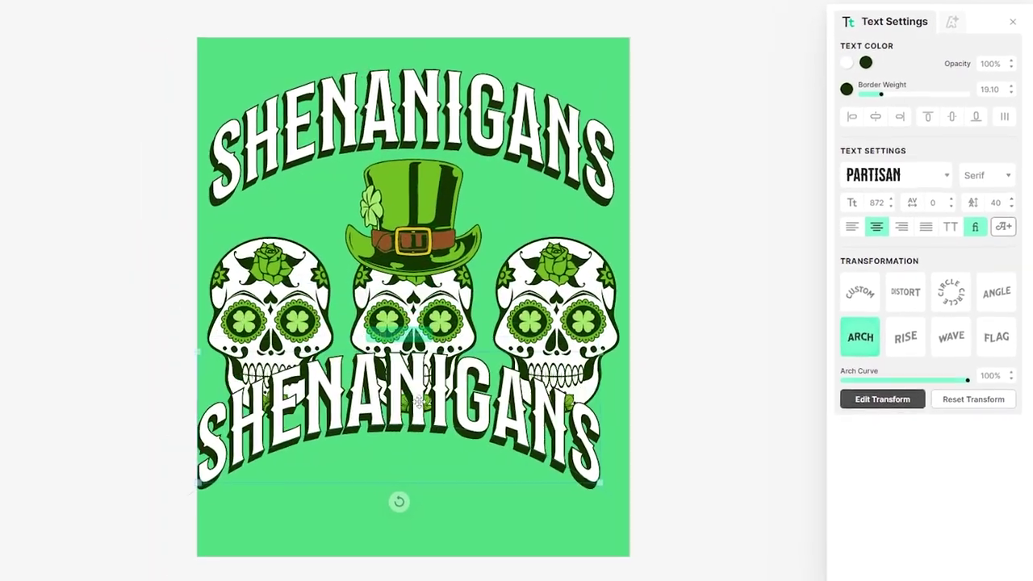
{"action": "left_click_drag", "start_coordinate": [418, 401], "coordinate": [447, 454]}
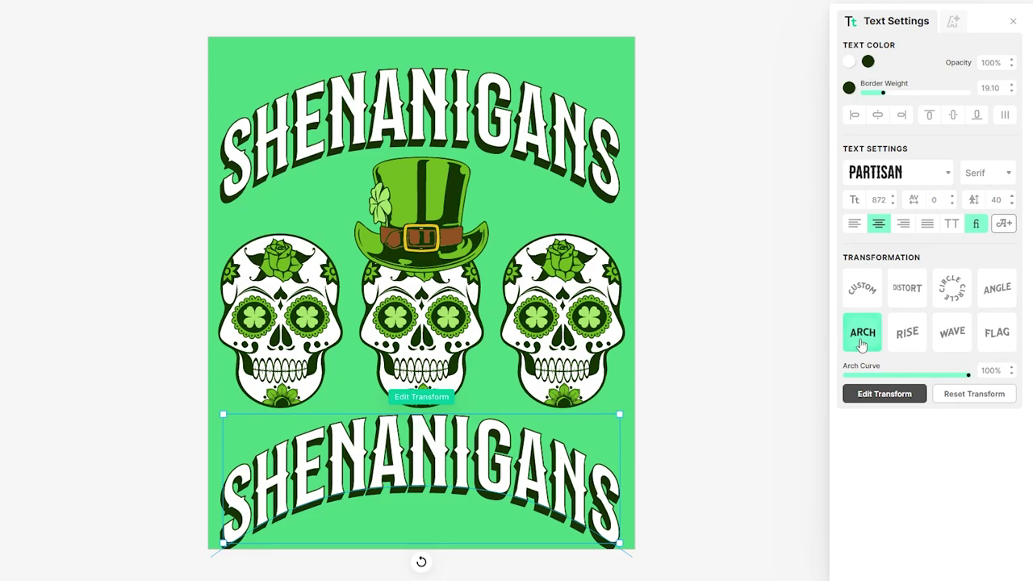
{"action": "left_click", "coordinate": [862, 337]}
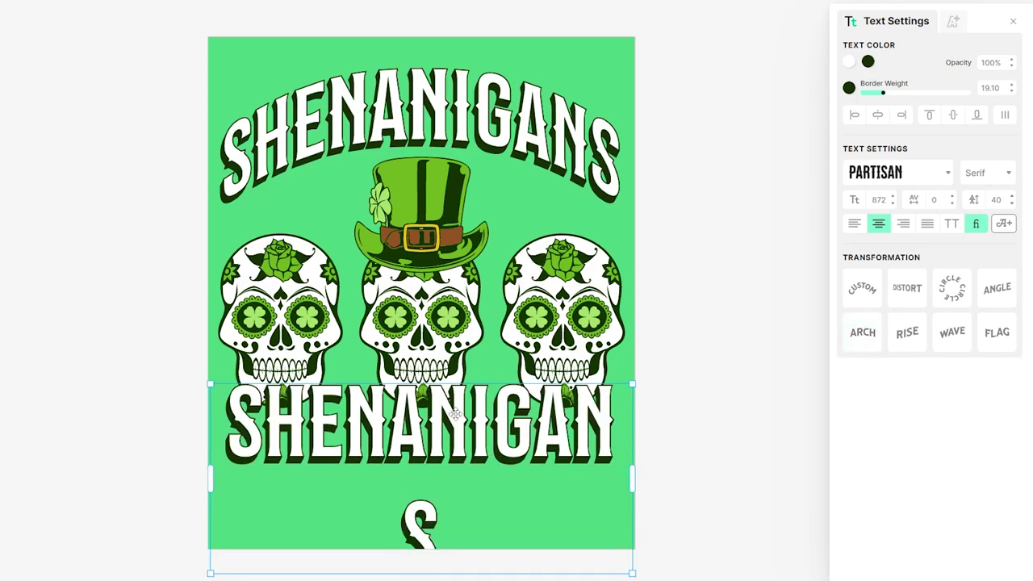
Replace the lower lettering with SQUAD and enlarge it to fill the space below the skulls
{"action": "double_click", "coordinate": [455, 452]}
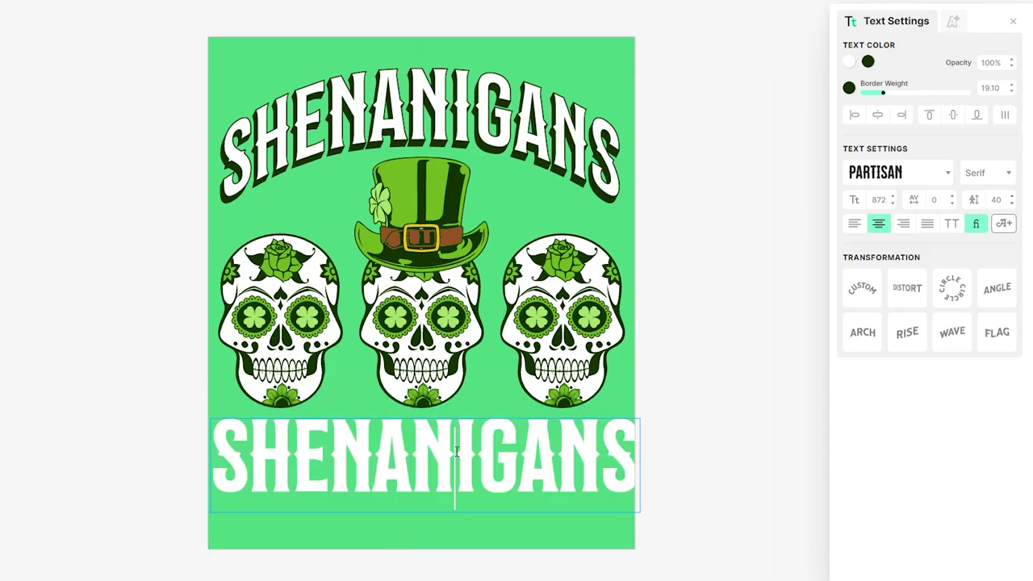
{"action": "key", "text": "ctrl+a"}
{"action": "type", "text": "SQ"}
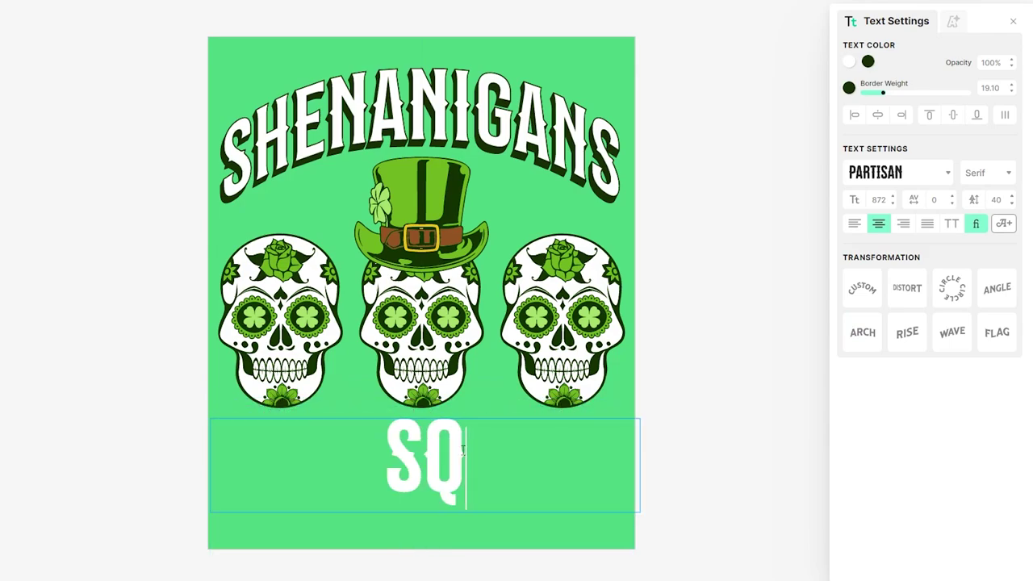
{"action": "type", "text": "AU"}
{"action": "key", "text": "BackSpace"}
{"action": "key", "text": "BackSpace"}
{"action": "type", "text": "UAD"}
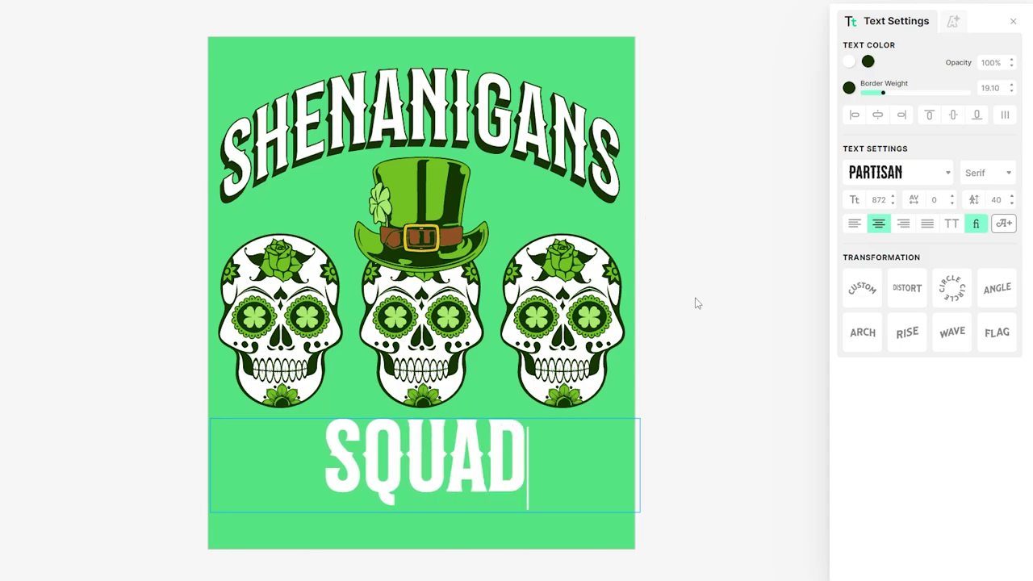
{"action": "key", "text": "Escape"}
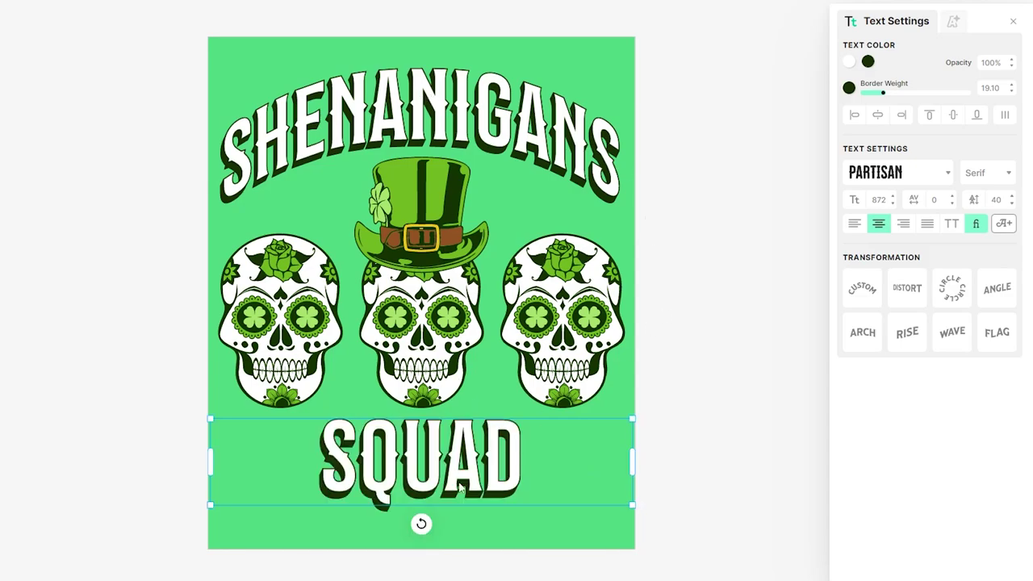
{"action": "left_click_drag", "start_coordinate": [631, 504], "coordinate": [643, 525]}
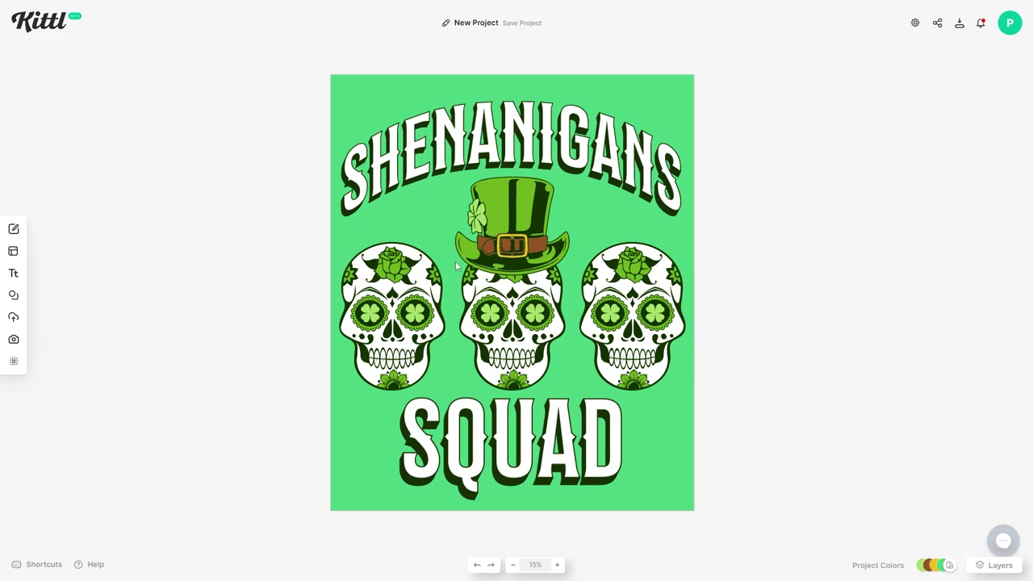
Move the SHENANIGANS lettering slightly higher above the hat and deselect it
{"action": "left_click", "coordinate": [473, 142]}
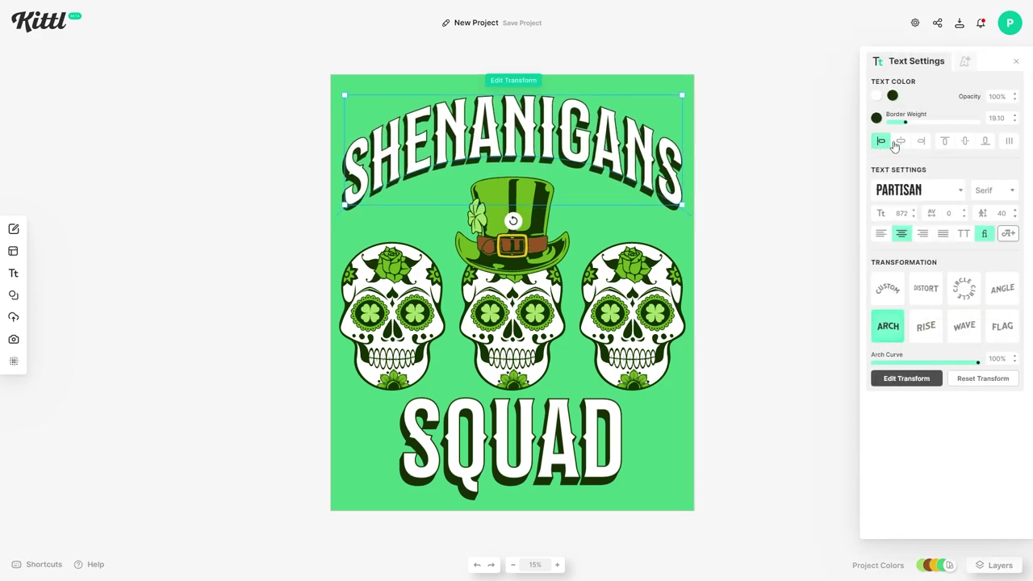
{"action": "left_click", "coordinate": [73, 278]}
Add the thick two-stroke swoosh from the Calligraphic ornaments, small and slightly tilted, just left of the word SQUAD
{"action": "mouse_move", "coordinate": [11, 315]}
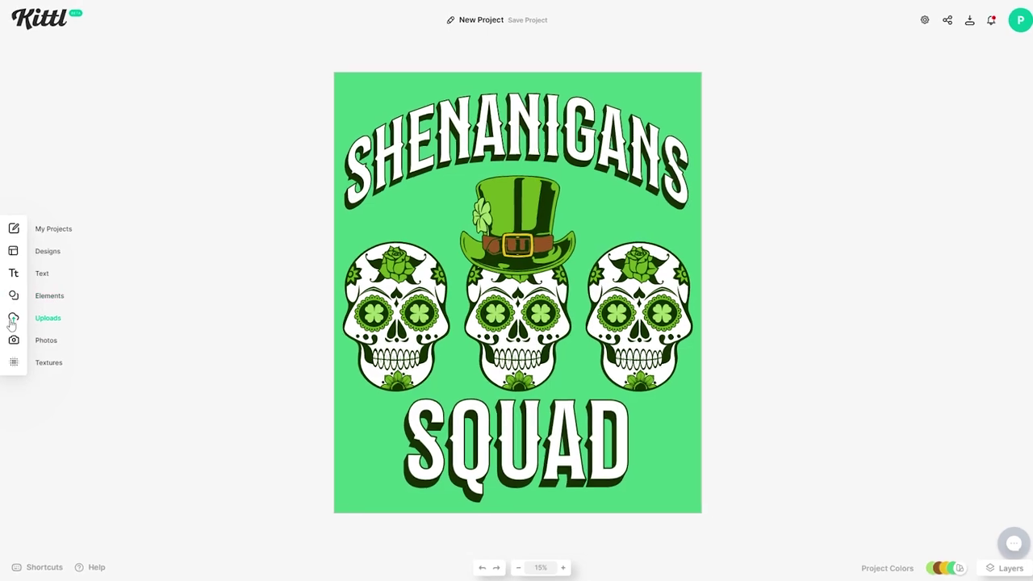
{"action": "left_click", "coordinate": [58, 298]}
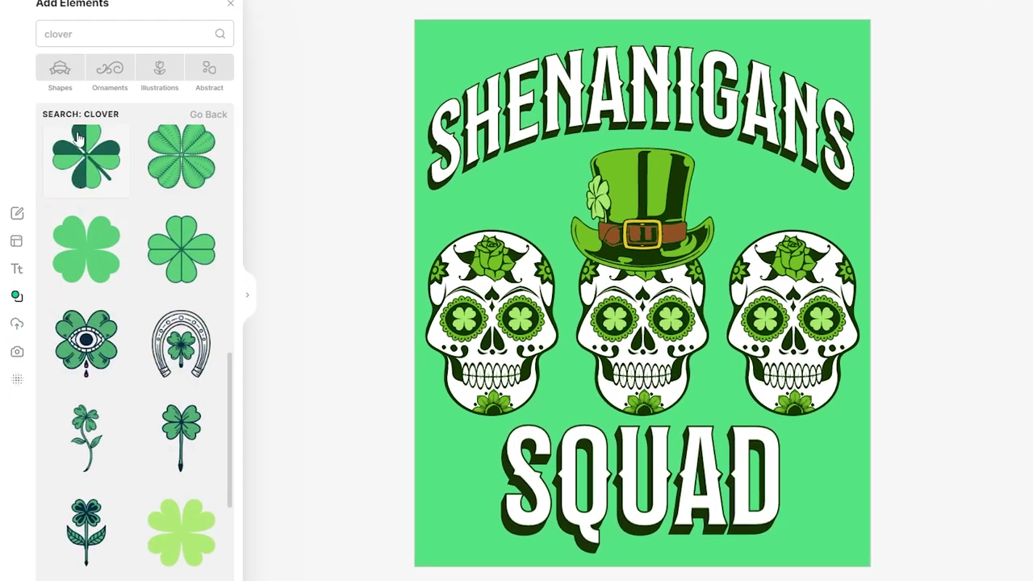
{"action": "left_click", "coordinate": [109, 80]}
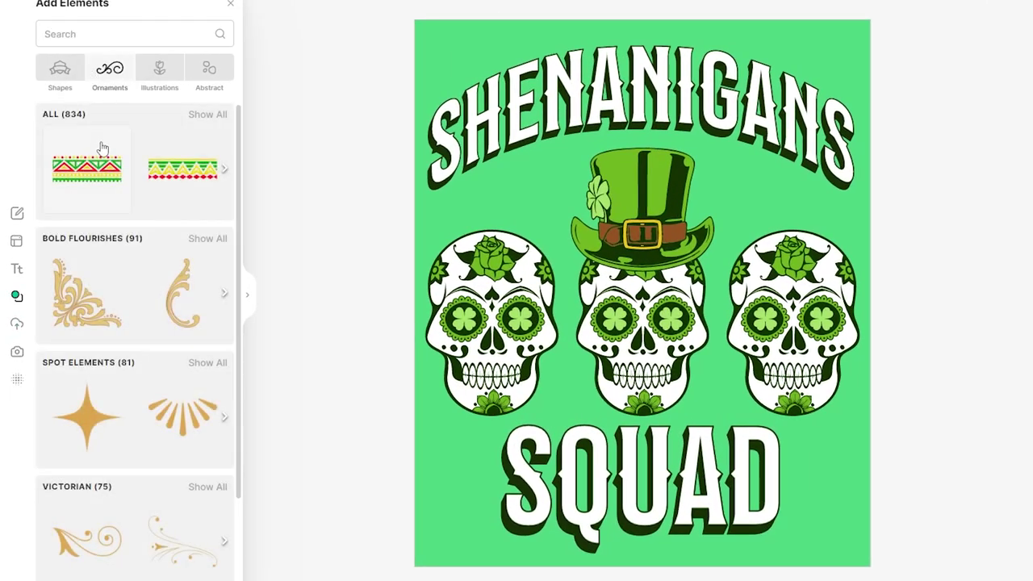
{"action": "scroll", "coordinate": [96, 197], "scroll_direction": "down", "scroll_amount": 1}
{"action": "scroll", "coordinate": [97, 208], "scroll_direction": "down", "scroll_amount": 1}
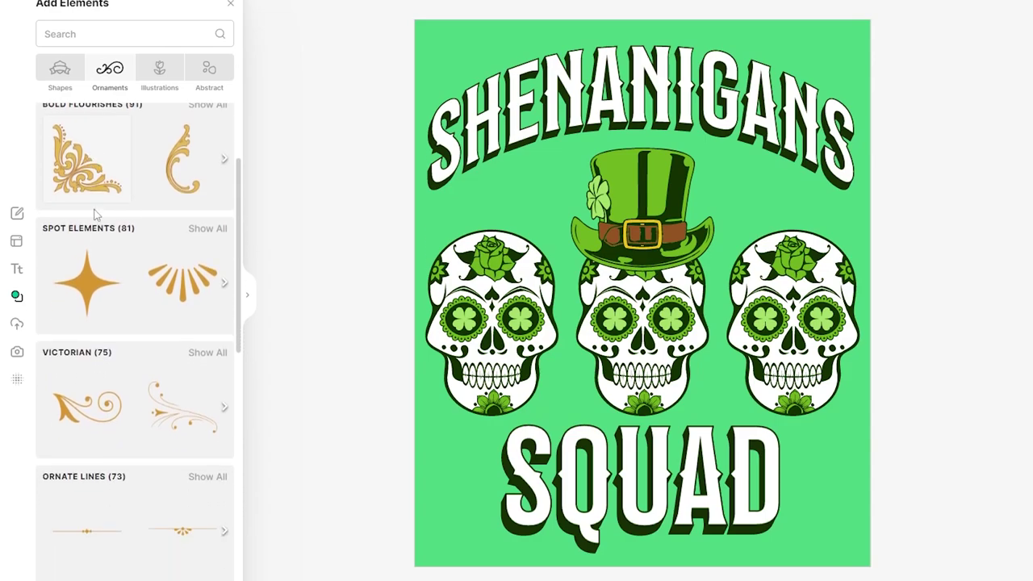
{"action": "scroll", "coordinate": [108, 270], "scroll_direction": "down", "scroll_amount": 1}
{"action": "scroll", "coordinate": [101, 274], "scroll_direction": "down", "scroll_amount": 5}
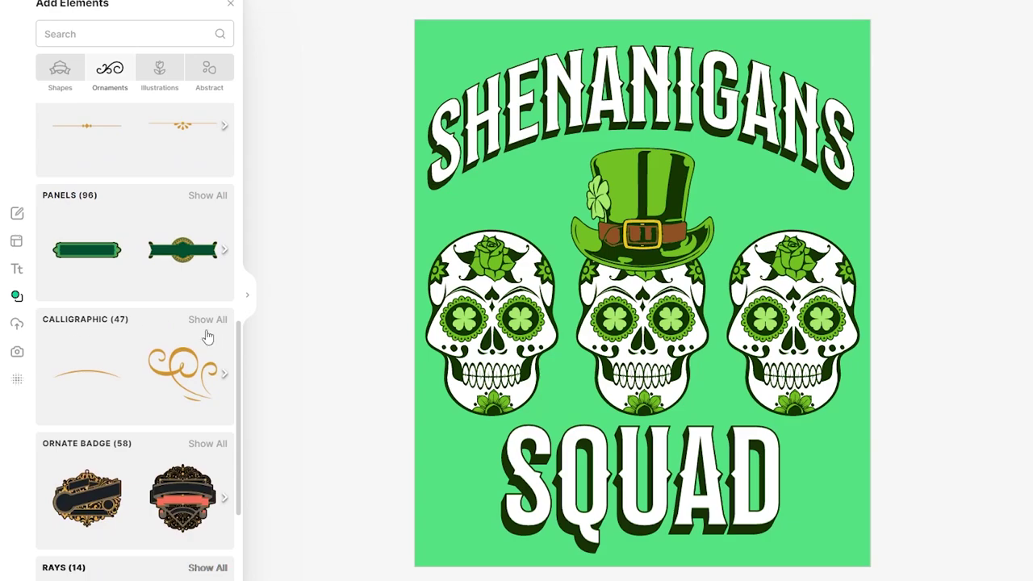
{"action": "scroll", "coordinate": [207, 337], "scroll_direction": "down", "scroll_amount": 1}
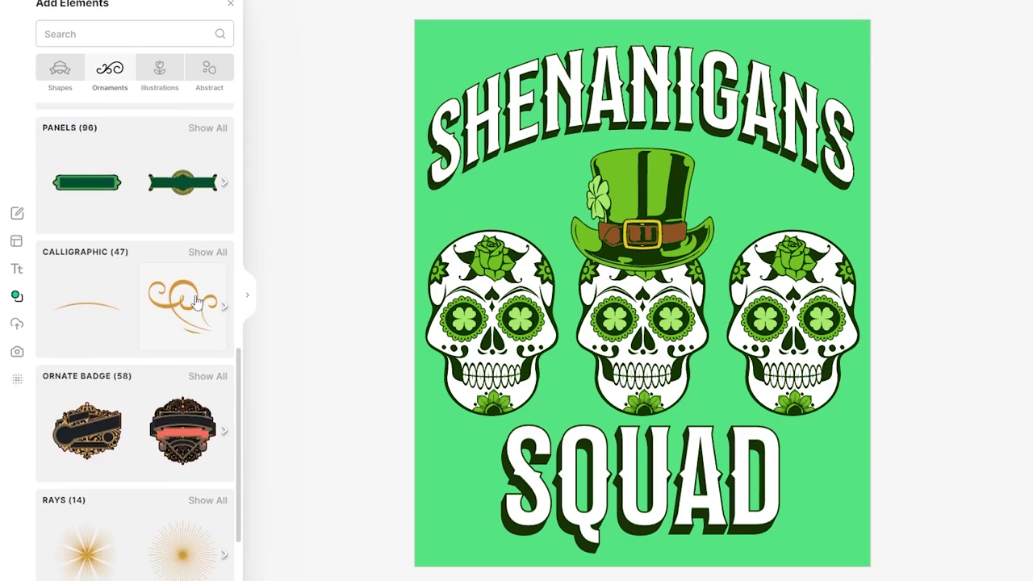
{"action": "left_click", "coordinate": [204, 252]}
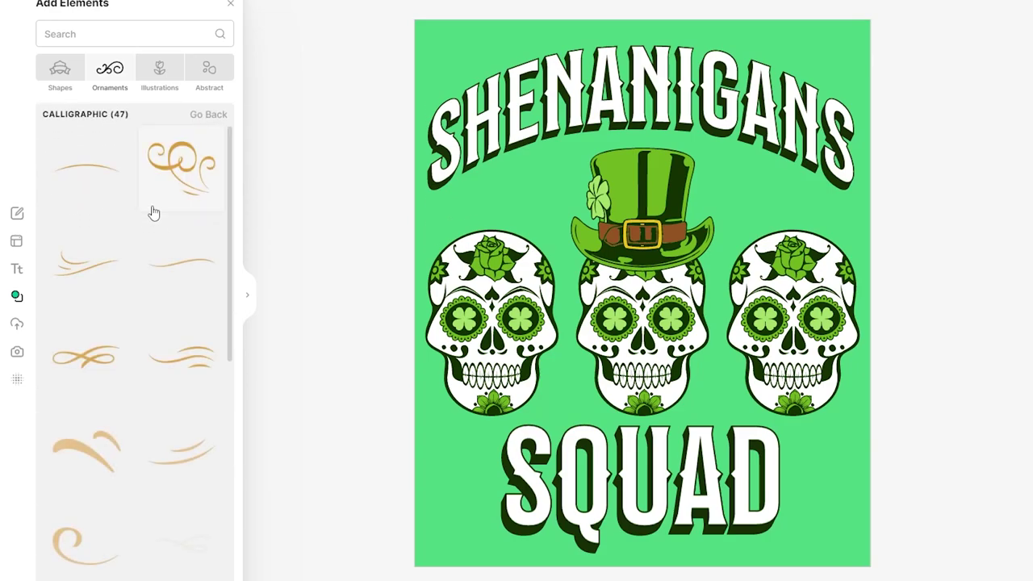
{"action": "scroll", "coordinate": [157, 233], "scroll_direction": "down", "scroll_amount": 1}
{"action": "scroll", "coordinate": [153, 235], "scroll_direction": "down", "scroll_amount": 1}
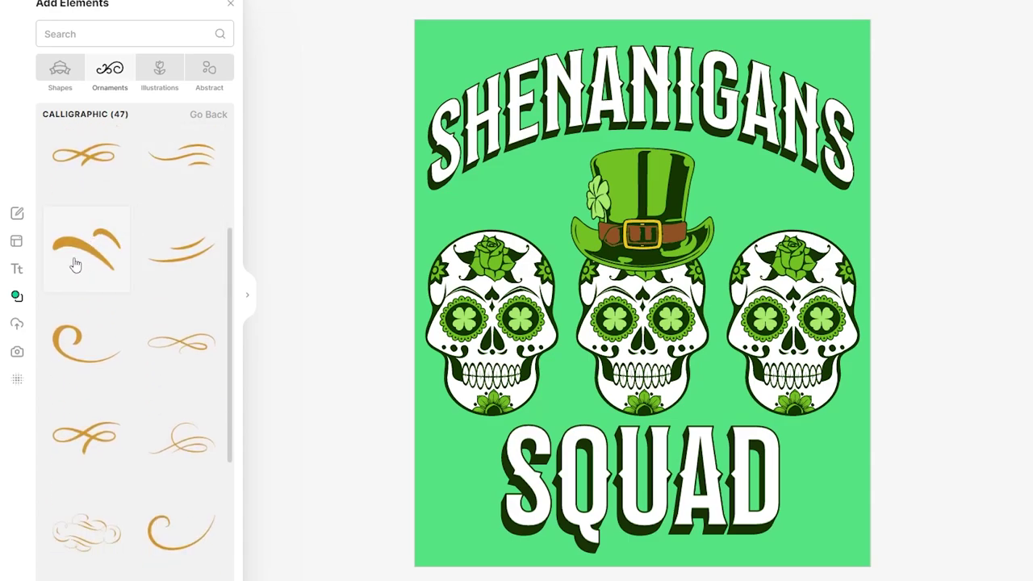
{"action": "mouse_move", "coordinate": [87, 265]}
{"action": "left_mouse_down"}
{"action": "mouse_move", "coordinate": [89, 252]}
{"action": "mouse_move", "coordinate": [233, 288]}
{"action": "mouse_move", "coordinate": [270, 346]}
{"action": "mouse_move", "coordinate": [461, 435]}
{"action": "mouse_move", "coordinate": [496, 467]}
{"action": "mouse_move", "coordinate": [465, 489]}
{"action": "left_mouse_up"}
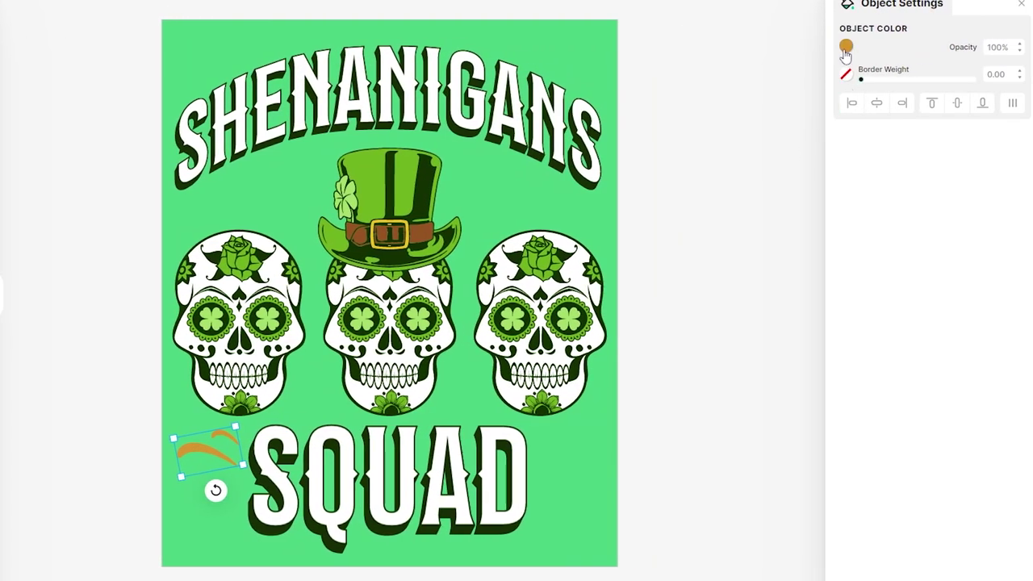
Recolor the swoosh beside SQUAD white
{"action": "left_click", "coordinate": [845, 46]}
{"action": "left_click_drag", "start_coordinate": [662, 68], "coordinate": [632, 59]}
{"action": "key", "text": "Escape"}
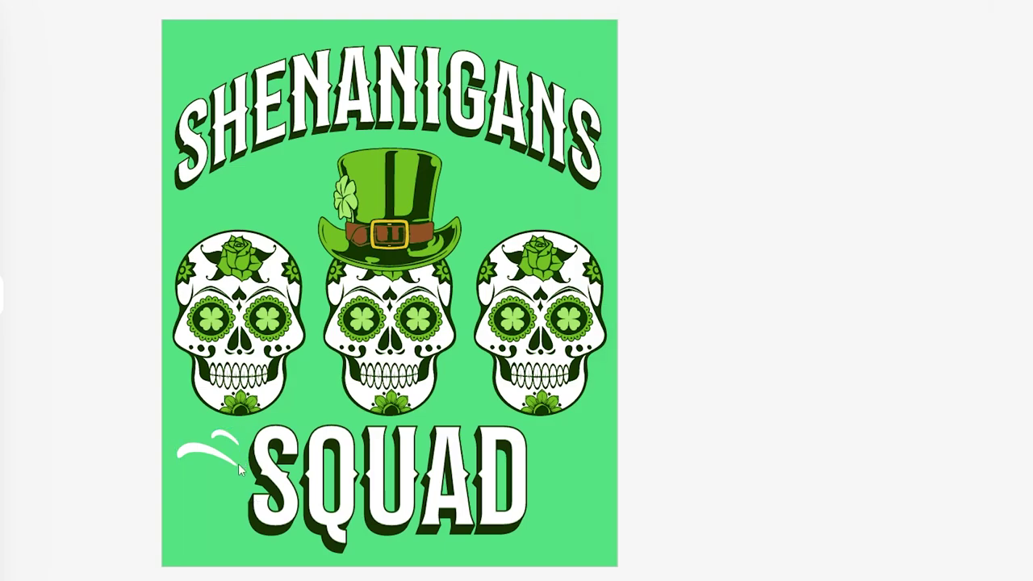
Duplicate the white swoosh directly below the original and flip the copy vertically
{"action": "left_click", "coordinate": [213, 450]}
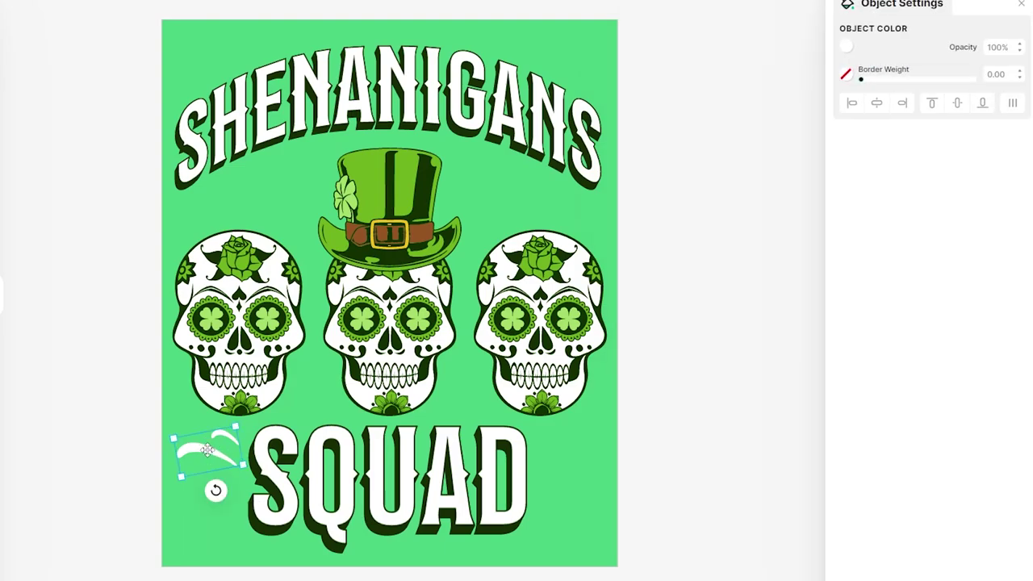
{"action": "left_click_drag", "start_coordinate": [205, 449], "coordinate": [206, 504]}
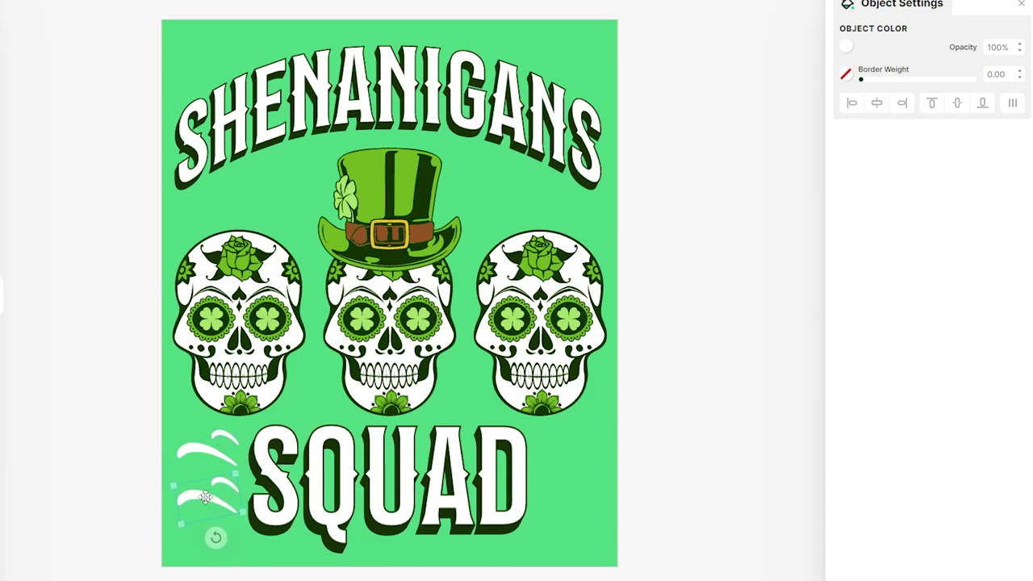
{"action": "left_click", "coordinate": [208, 506]}
{"action": "right_click", "coordinate": [214, 506]}
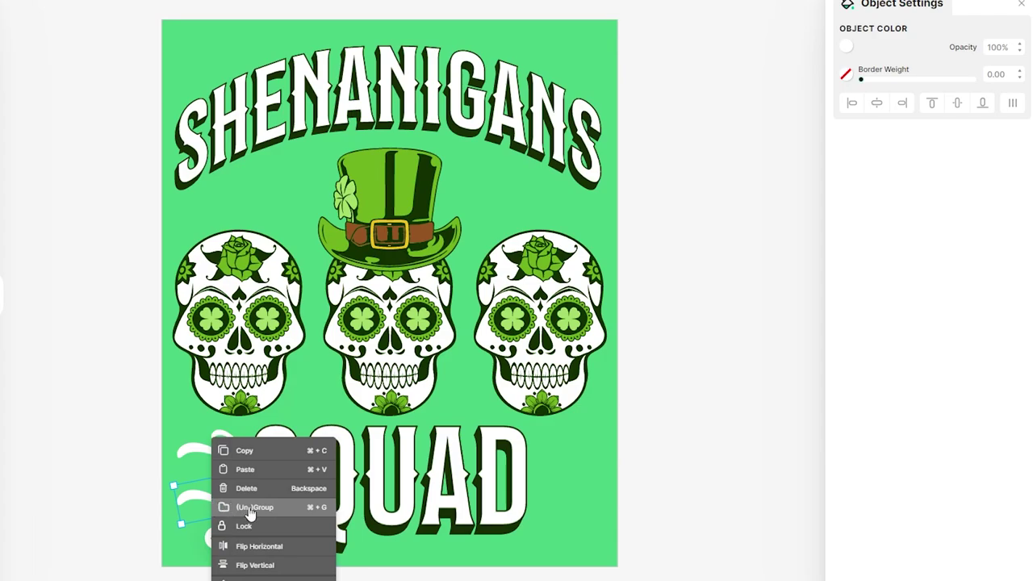
{"action": "left_click", "coordinate": [255, 565]}
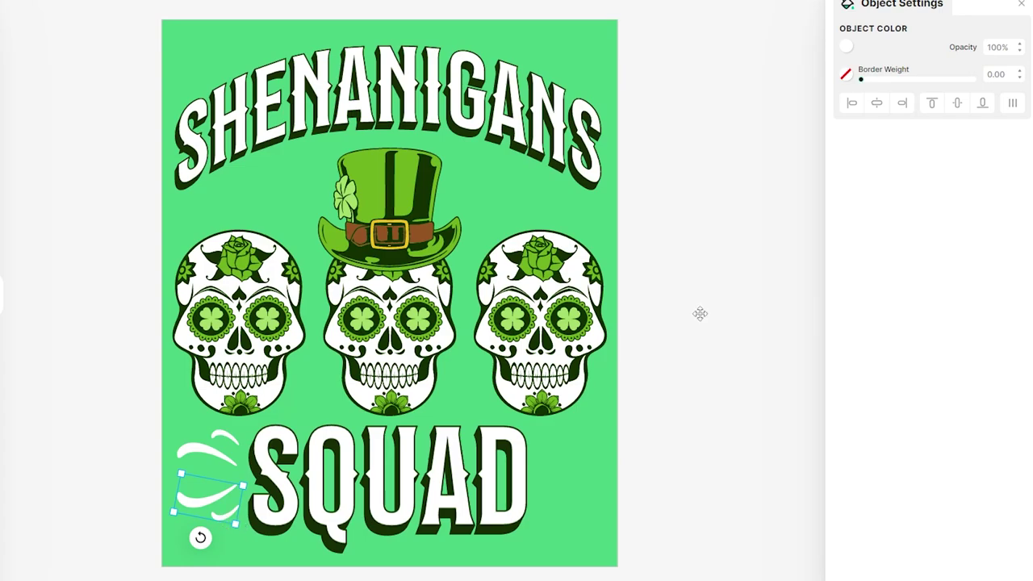
Recolor the lower swoosh with the dark green document color
{"action": "left_click", "coordinate": [846, 46]}
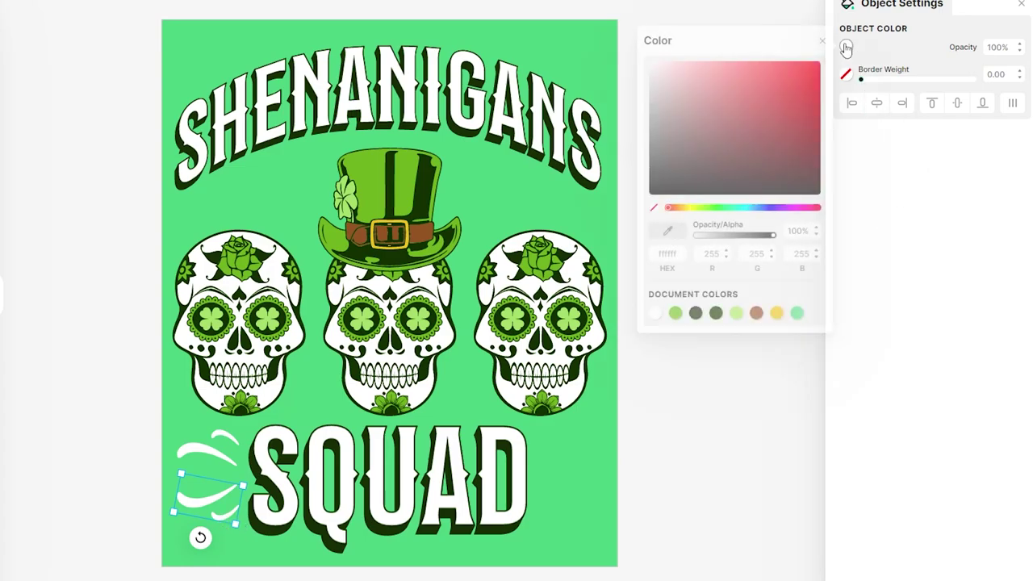
{"action": "left_click", "coordinate": [696, 313]}
{"action": "left_click", "coordinate": [650, 477]}
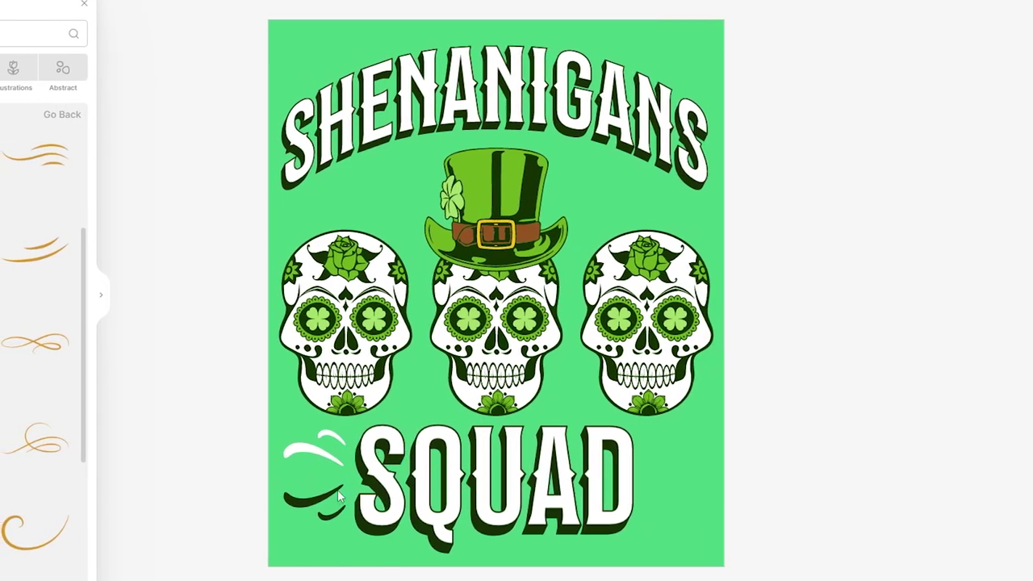
Copy the white and dark green swoosh pair to the right of SQUAD and flip the copy horizontally
{"action": "left_click", "coordinate": [338, 496]}
{"action": "left_click", "coordinate": [297, 500]}
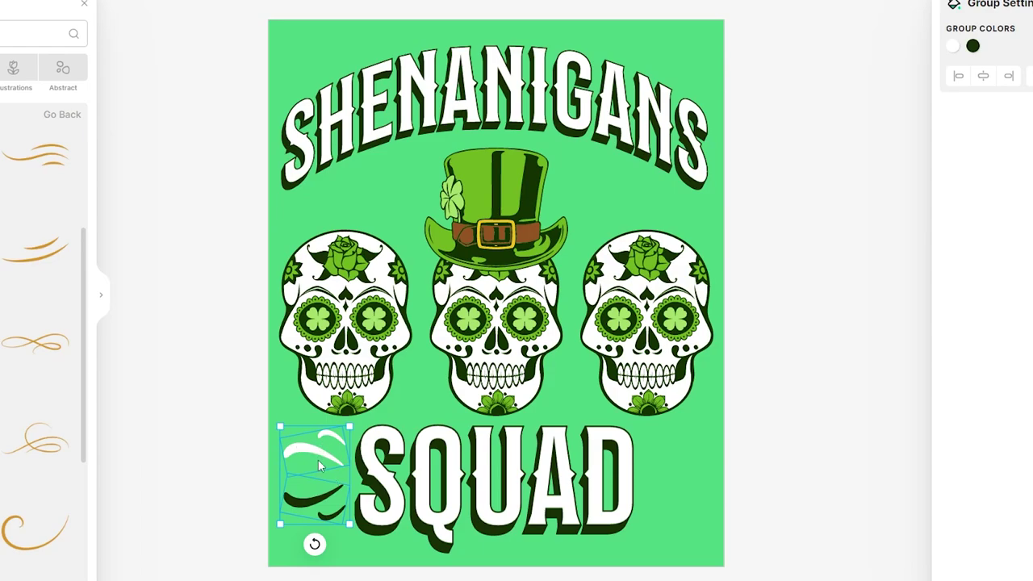
{"action": "left_click_drag", "start_coordinate": [300, 454], "coordinate": [664, 454]}
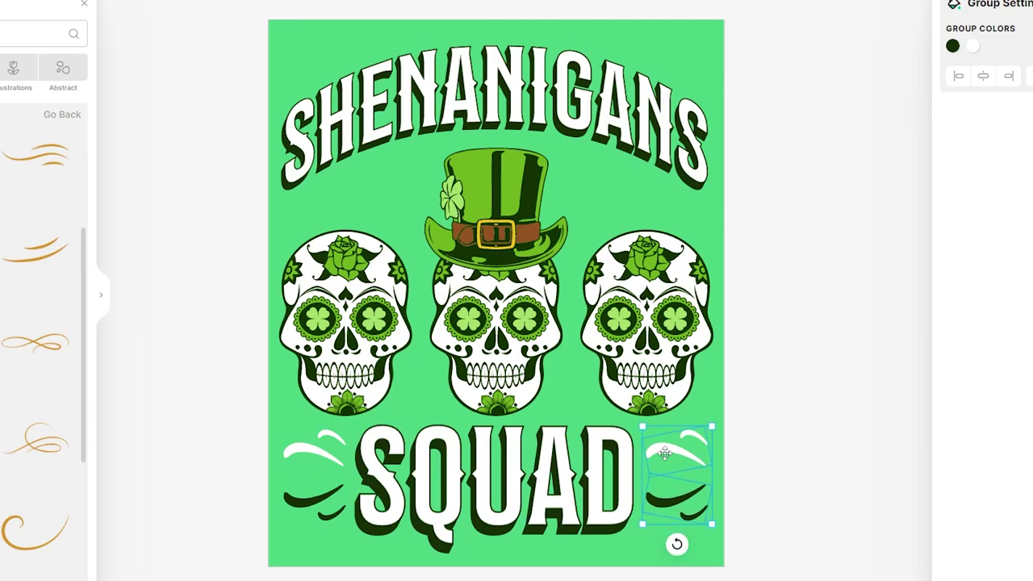
{"action": "right_click", "coordinate": [664, 454]}
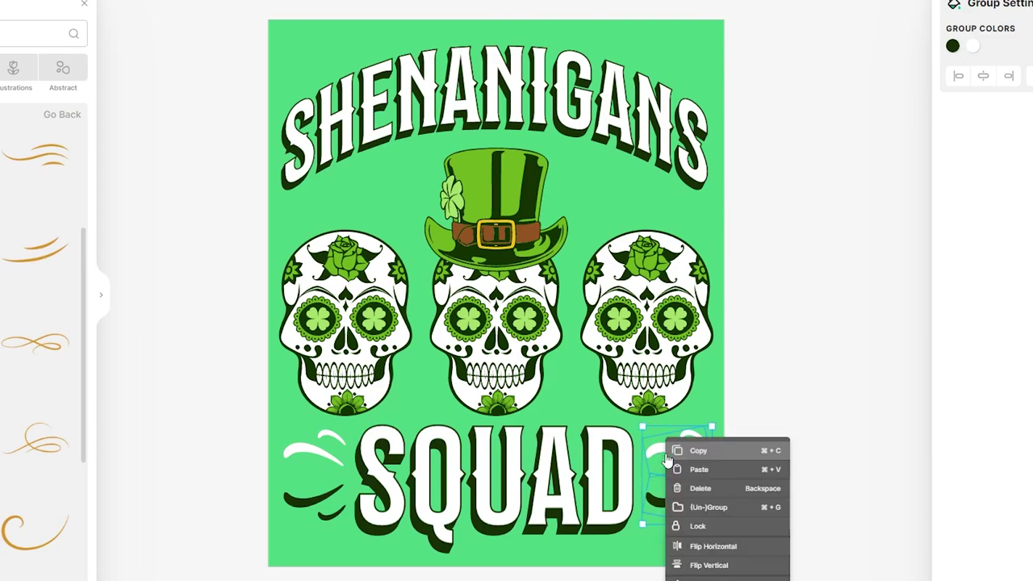
{"action": "left_click", "coordinate": [733, 547]}
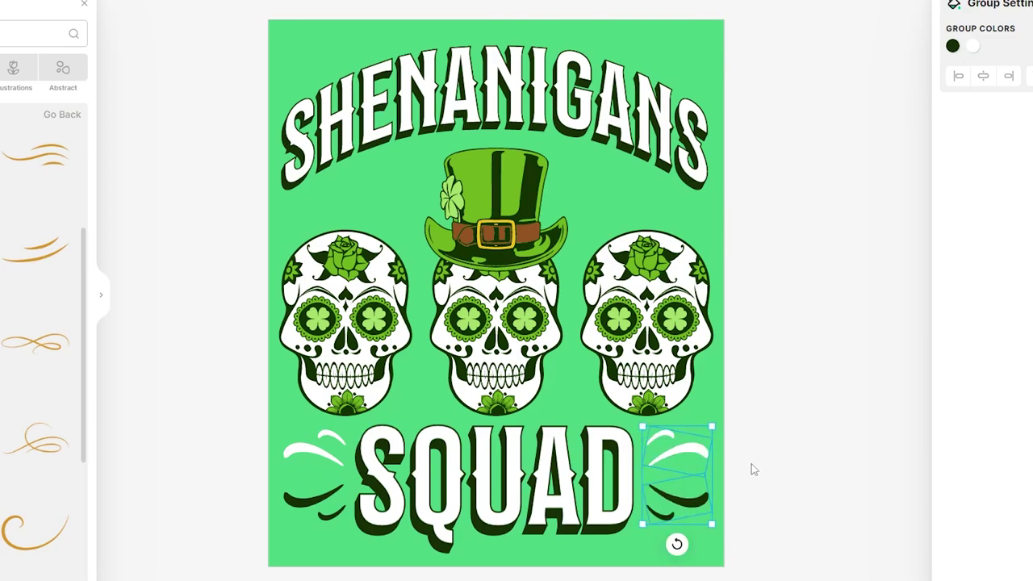
{"action": "left_click", "coordinate": [747, 500]}
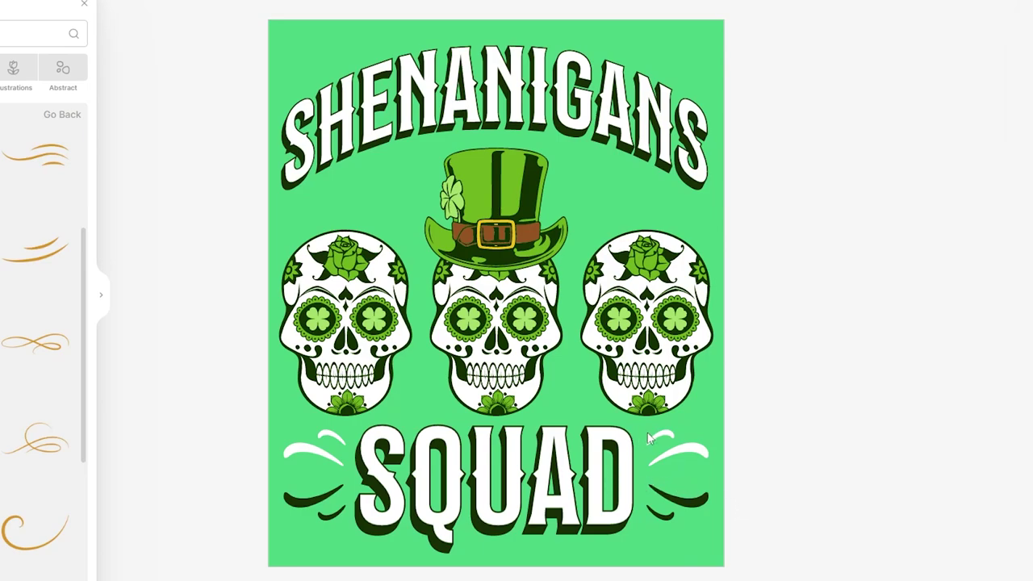
Place a tilted copy of the white swoosh above the left skull and recolor it with the dark green document color
{"action": "left_click", "coordinate": [314, 449]}
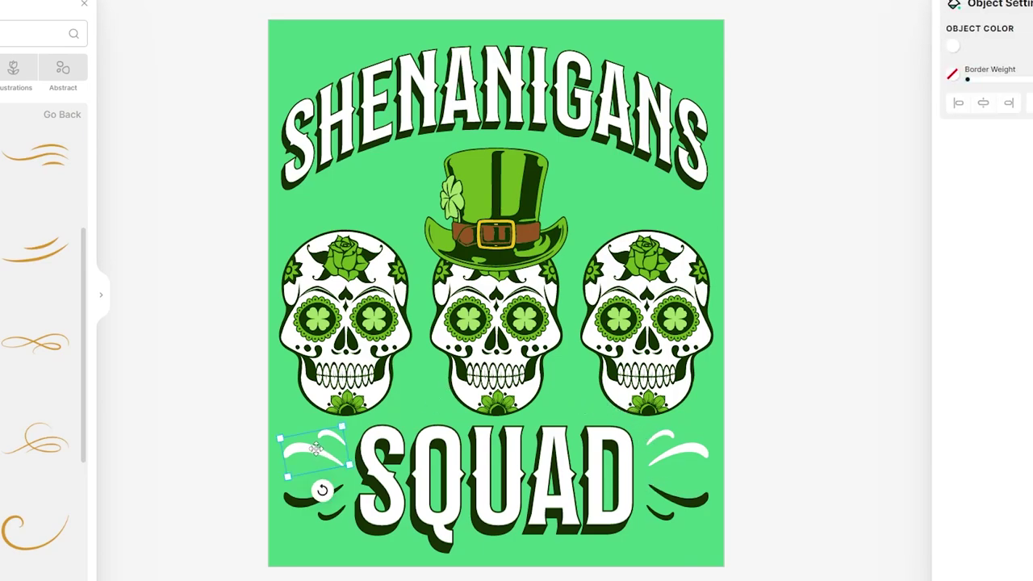
{"action": "left_click_drag", "start_coordinate": [307, 448], "coordinate": [374, 177]}
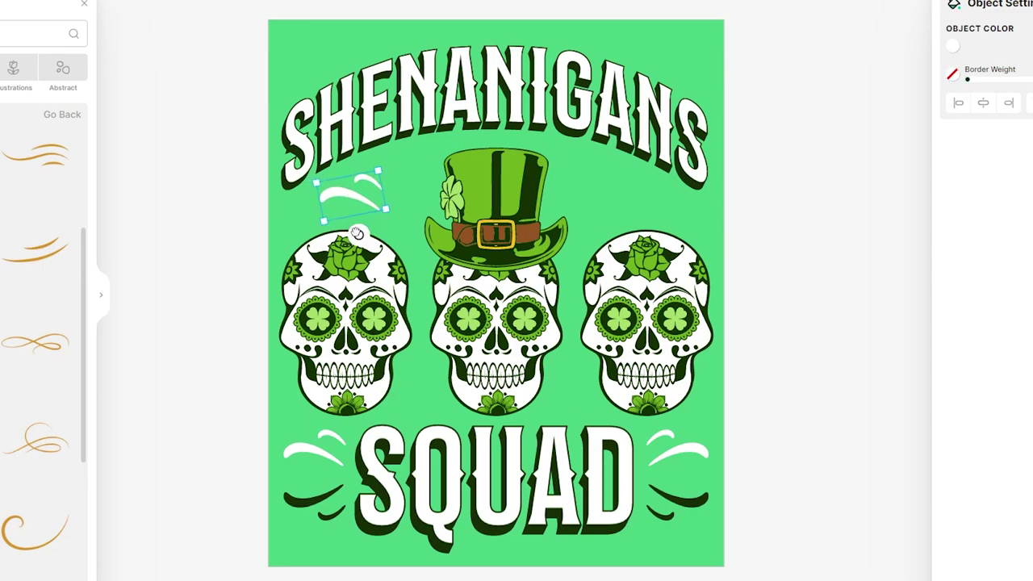
{"action": "left_click_drag", "start_coordinate": [358, 234], "coordinate": [343, 193]}
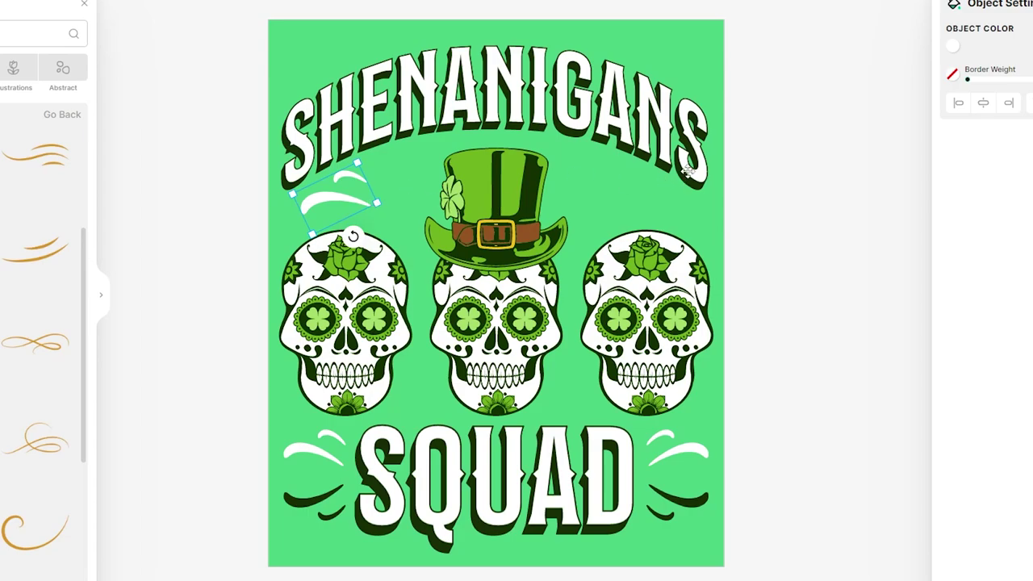
{"action": "left_click", "coordinate": [958, 48]}
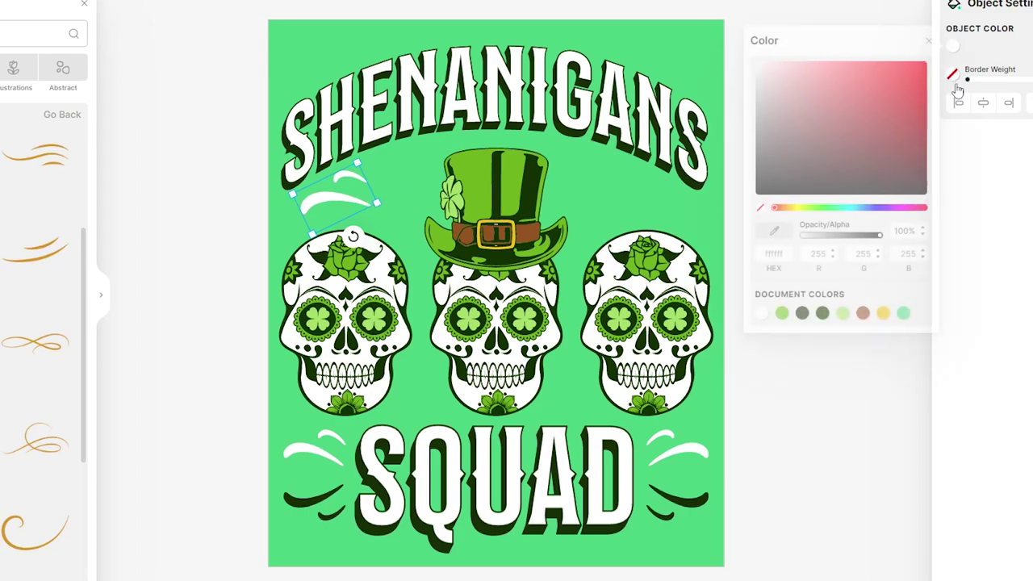
{"action": "left_click", "coordinate": [802, 314]}
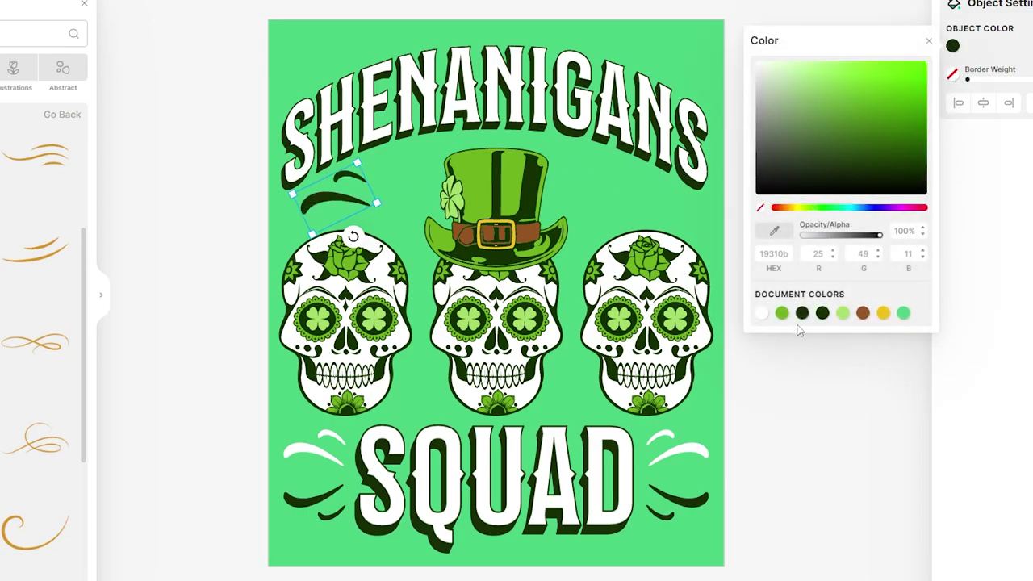
{"action": "left_click", "coordinate": [789, 396]}
Copy the dark green swoosh above the right skull and flip the copy horizontally
{"action": "left_click_drag", "start_coordinate": [330, 192], "coordinate": [638, 194]}
{"action": "left_click_drag", "start_coordinate": [658, 234], "coordinate": [647, 212]}
{"action": "right_click", "coordinate": [648, 211]}
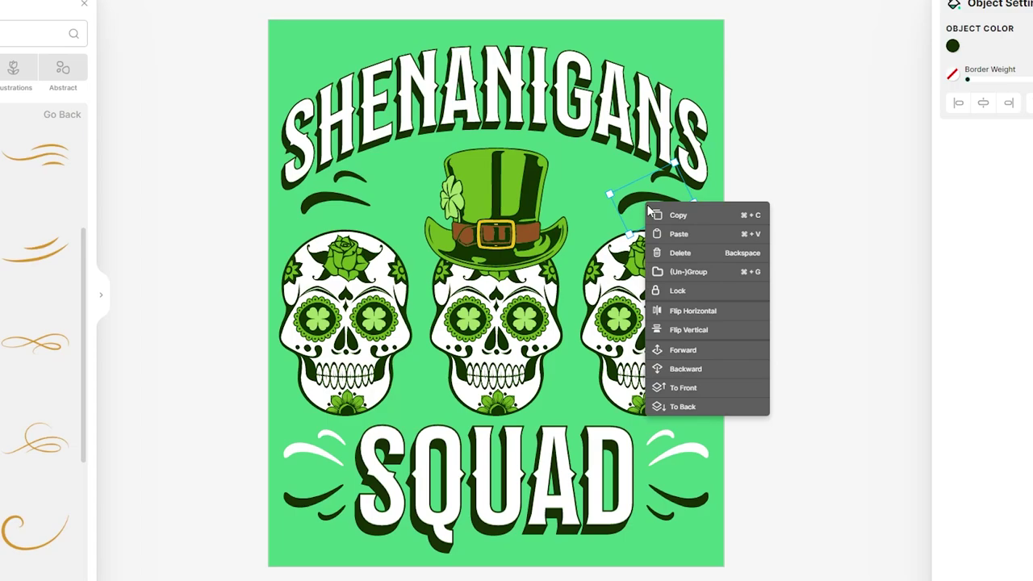
{"action": "left_click", "coordinate": [701, 312]}
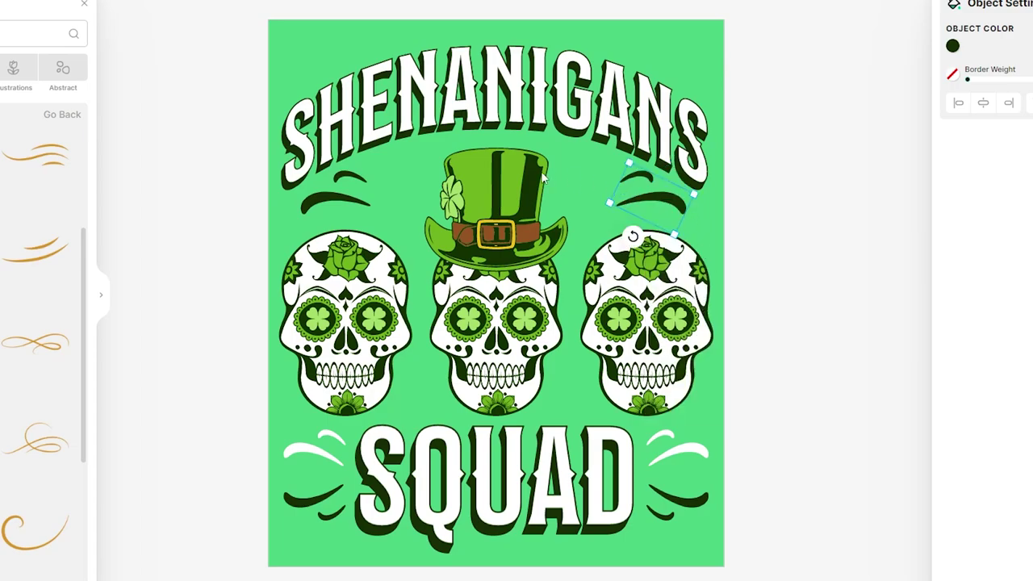
{"action": "left_click", "coordinate": [802, 133]}
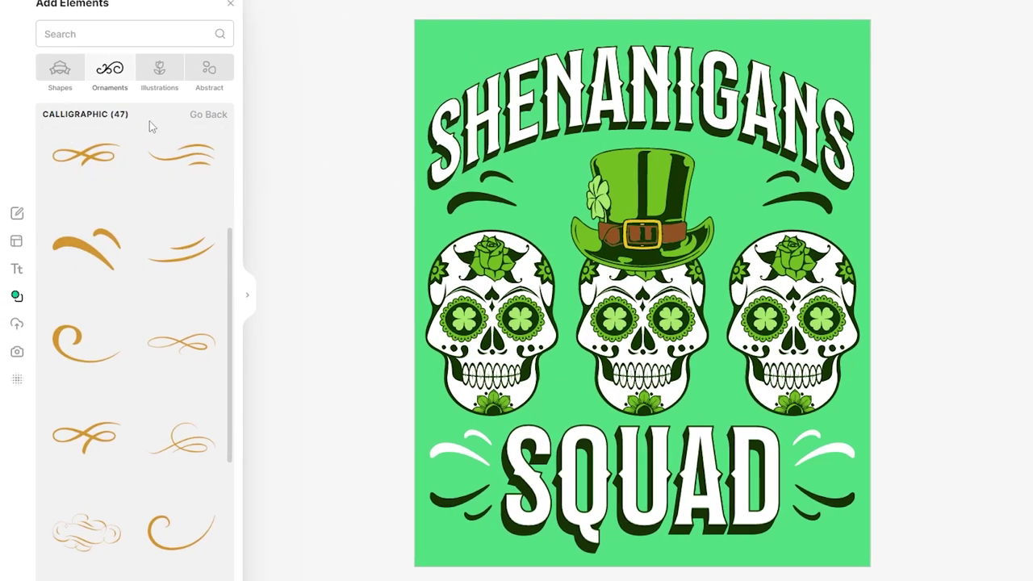
Add the three-star sparkle ornament from Spot Elements and position it between the left swoosh and the top hat
{"action": "left_click", "coordinate": [209, 117]}
{"action": "scroll", "coordinate": [153, 299], "scroll_direction": "up", "scroll_amount": 10}
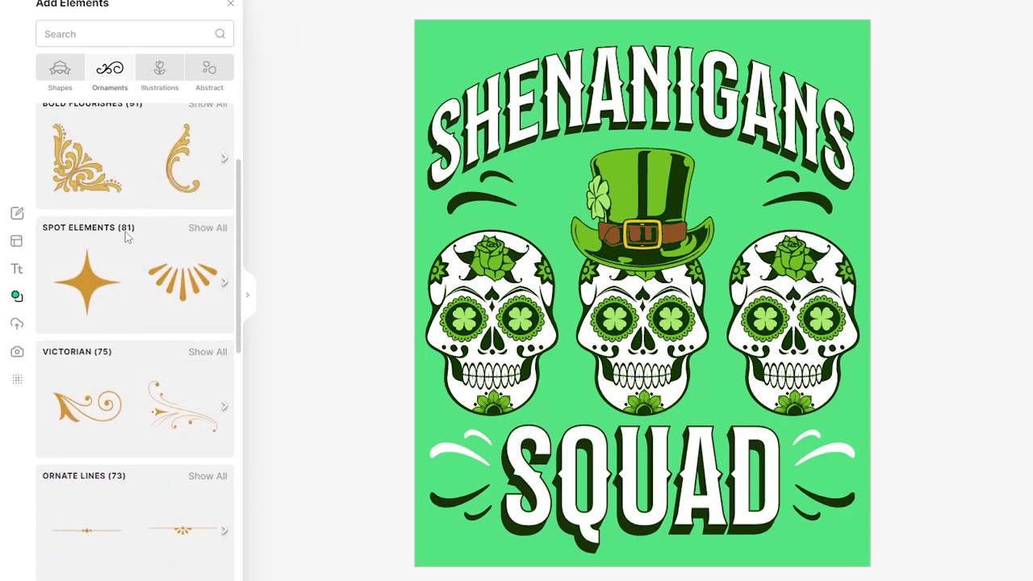
{"action": "left_click", "coordinate": [193, 234]}
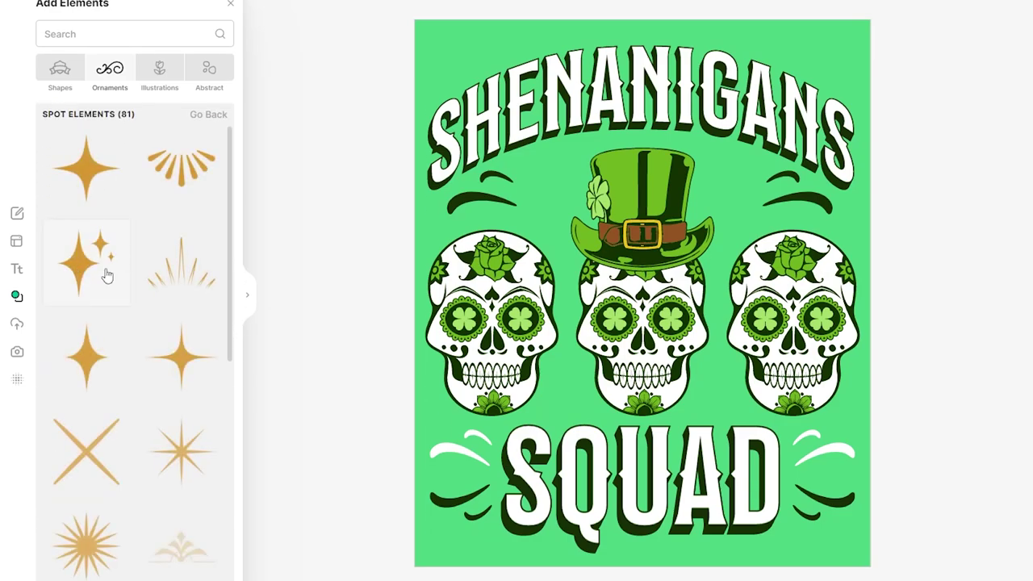
{"action": "left_click_drag", "start_coordinate": [108, 251], "coordinate": [570, 174]}
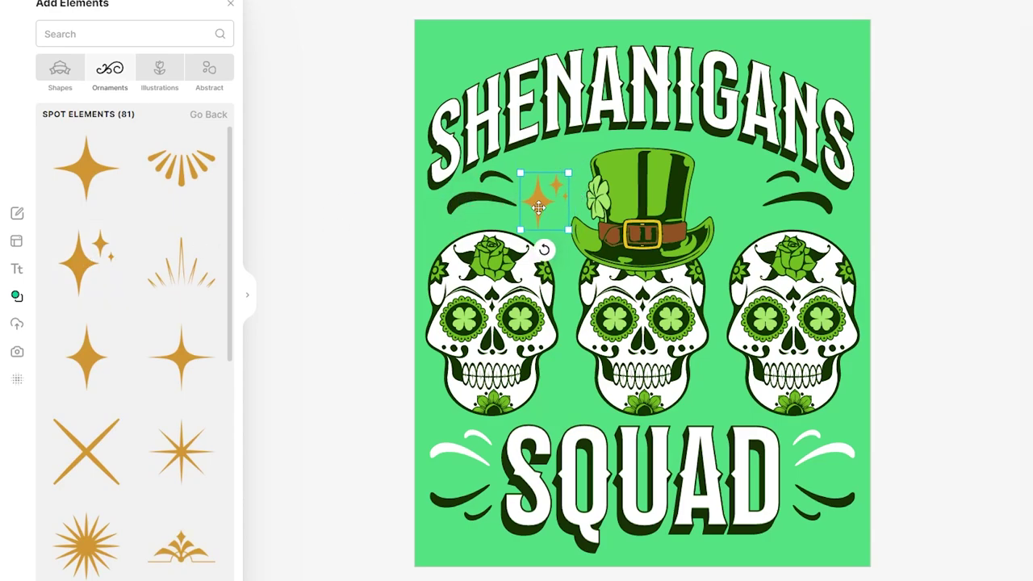
{"action": "left_click_drag", "start_coordinate": [536, 207], "coordinate": [541, 196]}
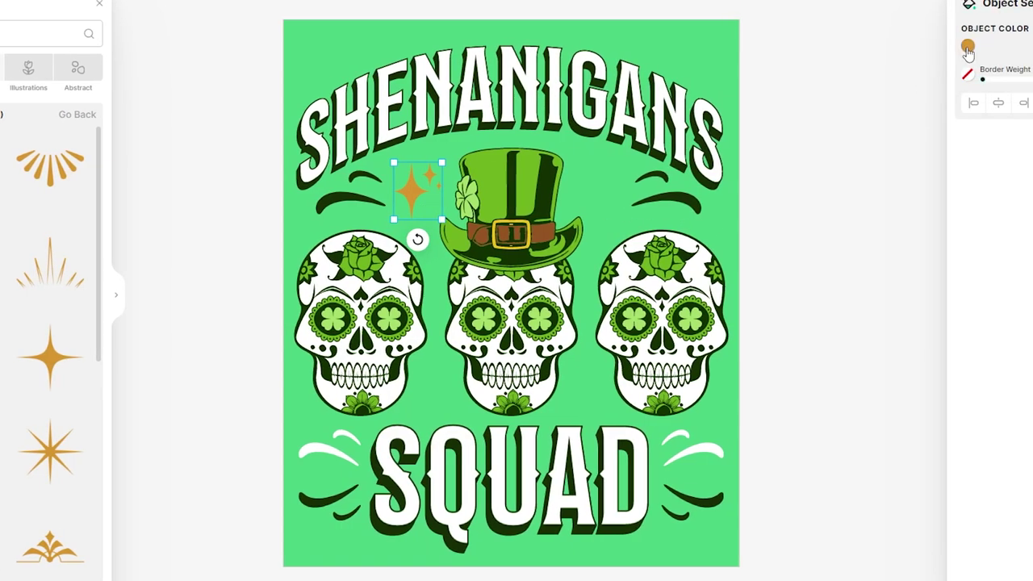
Recolor the sparkle ornament beside the hat white
{"action": "left_click", "coordinate": [968, 46]}
{"action": "left_click_drag", "start_coordinate": [863, 137], "coordinate": [769, 67]}
{"action": "left_click", "coordinate": [743, 39]}
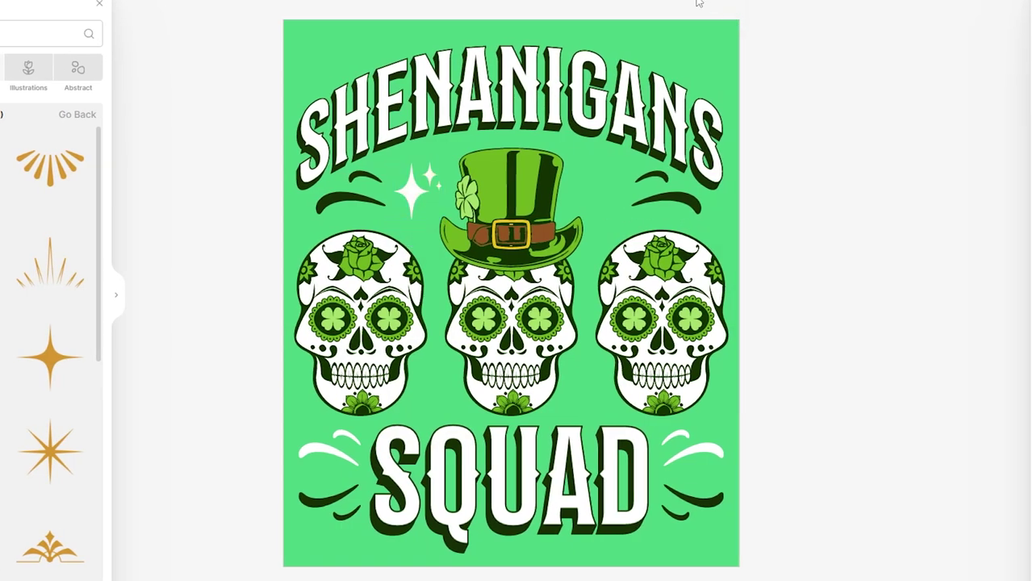
Copy the white sparkles to the right of the hat, flip the copy horizontally and align it closer to the hat
{"action": "left_click", "coordinate": [415, 192]}
{"action": "left_click_drag", "start_coordinate": [425, 202], "coordinate": [596, 191]}
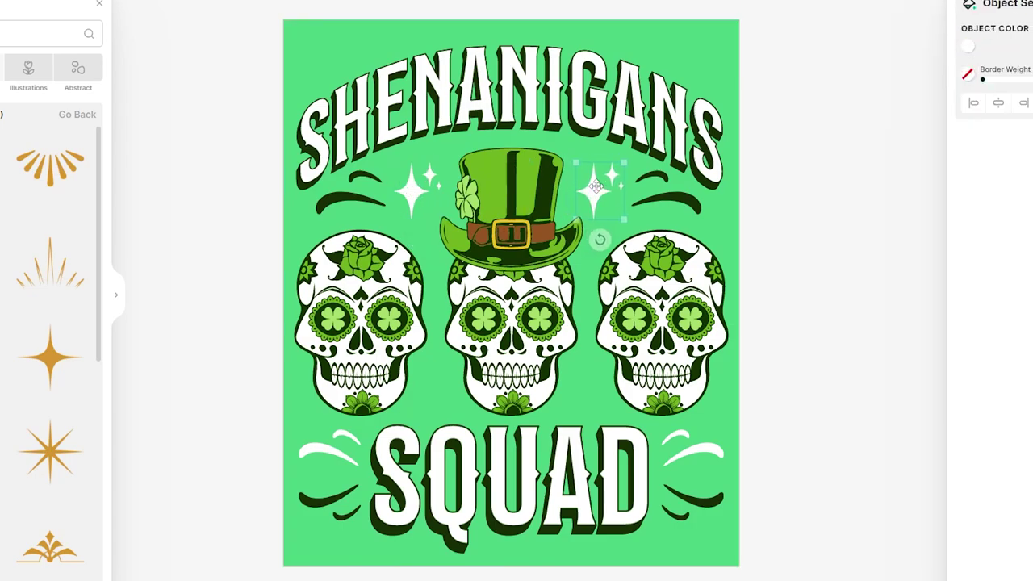
{"action": "right_click", "coordinate": [597, 197]}
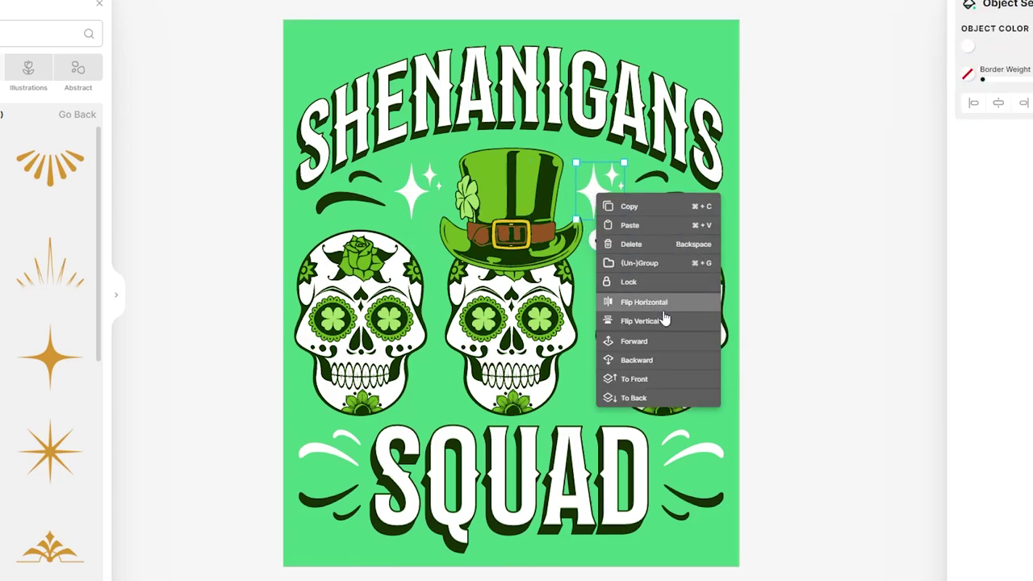
{"action": "left_click", "coordinate": [661, 301]}
{"action": "left_click", "coordinate": [758, 228]}
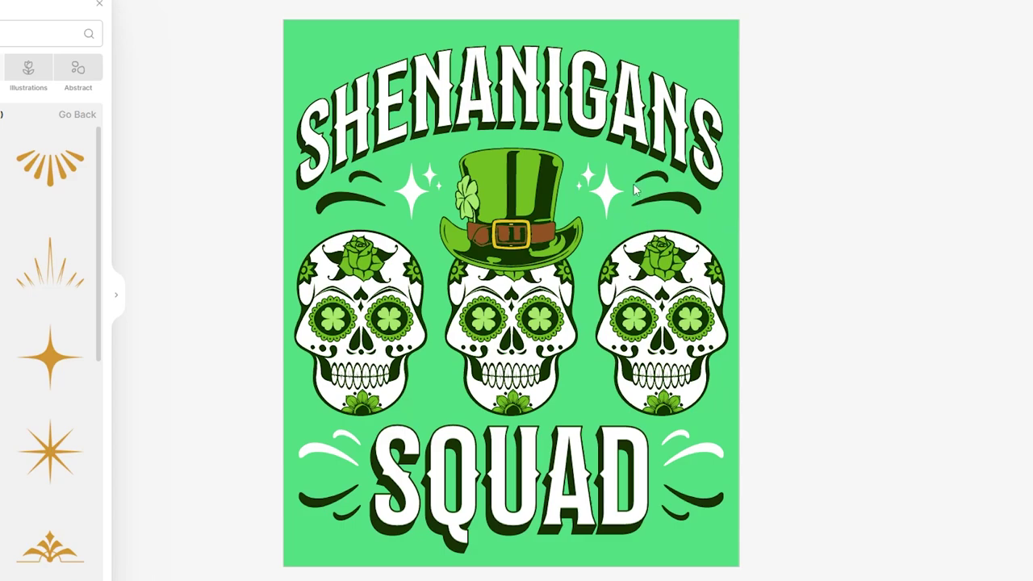
{"action": "left_click", "coordinate": [607, 191]}
{"action": "left_click_drag", "start_coordinate": [605, 191], "coordinate": [601, 191]}
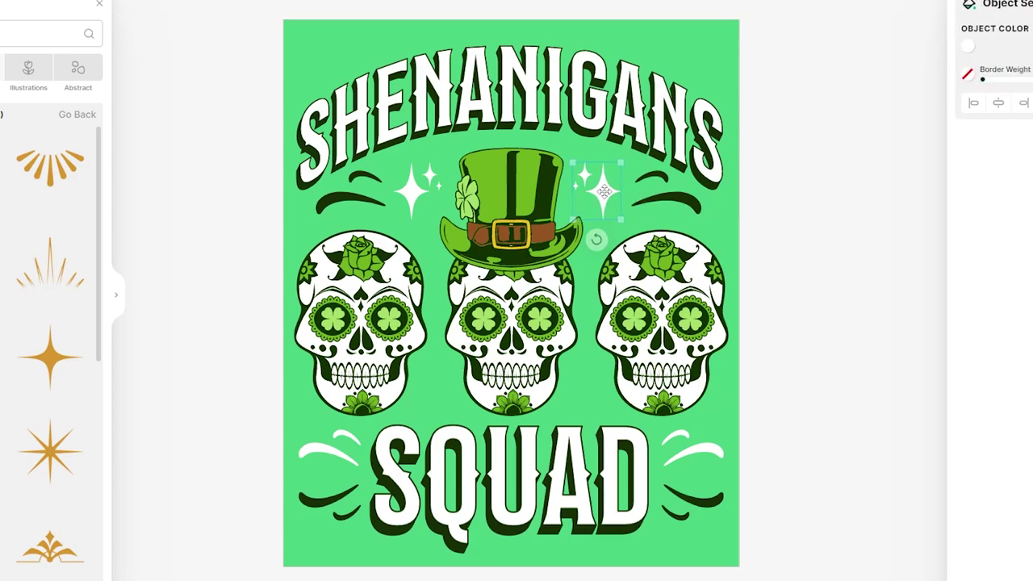
{"action": "left_click", "coordinate": [818, 201]}
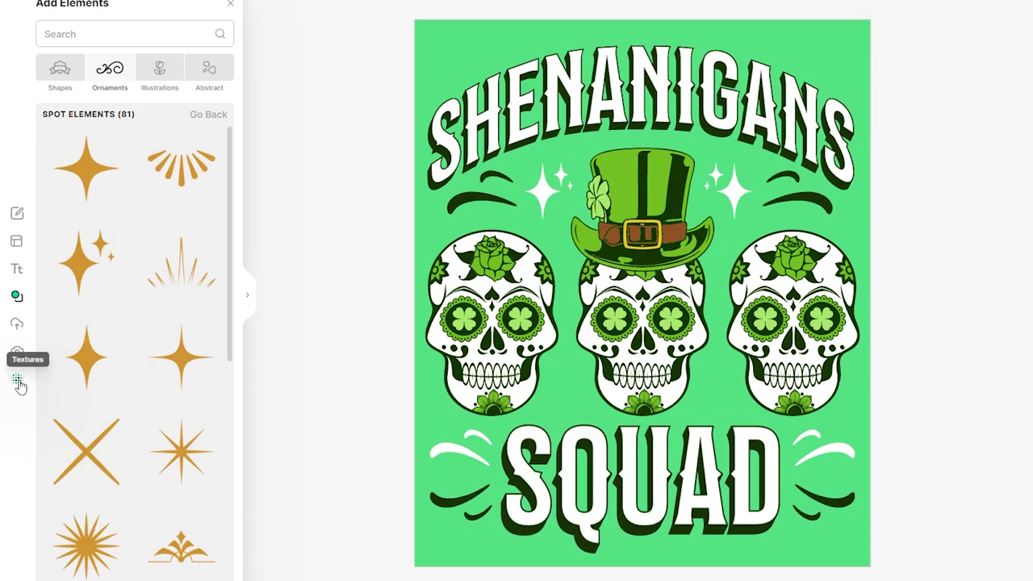
Apply the large-block crack texture with dark edges from the Crack Textures collection to the artboard
{"action": "left_click", "coordinate": [18, 380]}
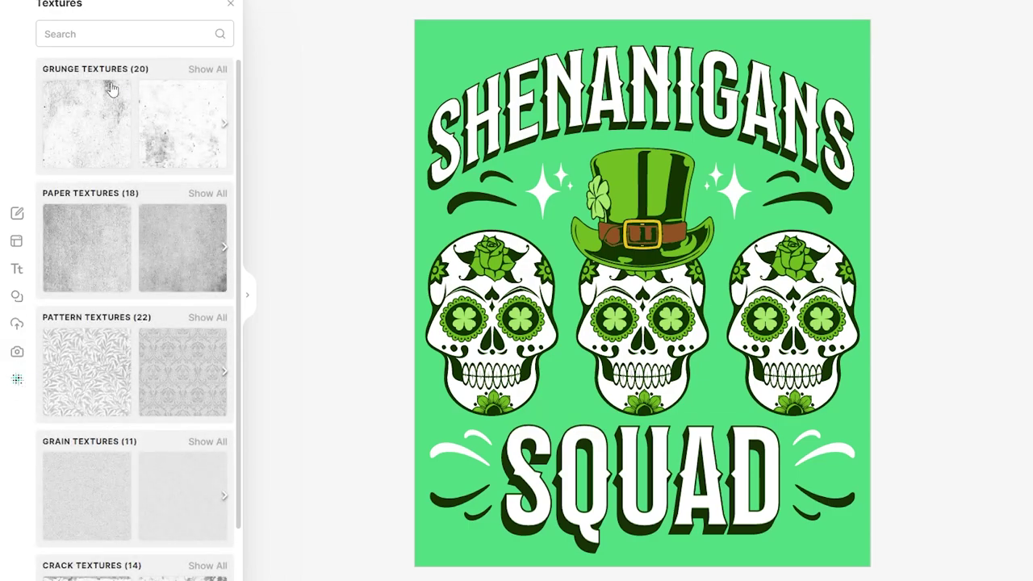
{"action": "scroll", "coordinate": [86, 137], "scroll_direction": "down", "scroll_amount": 1}
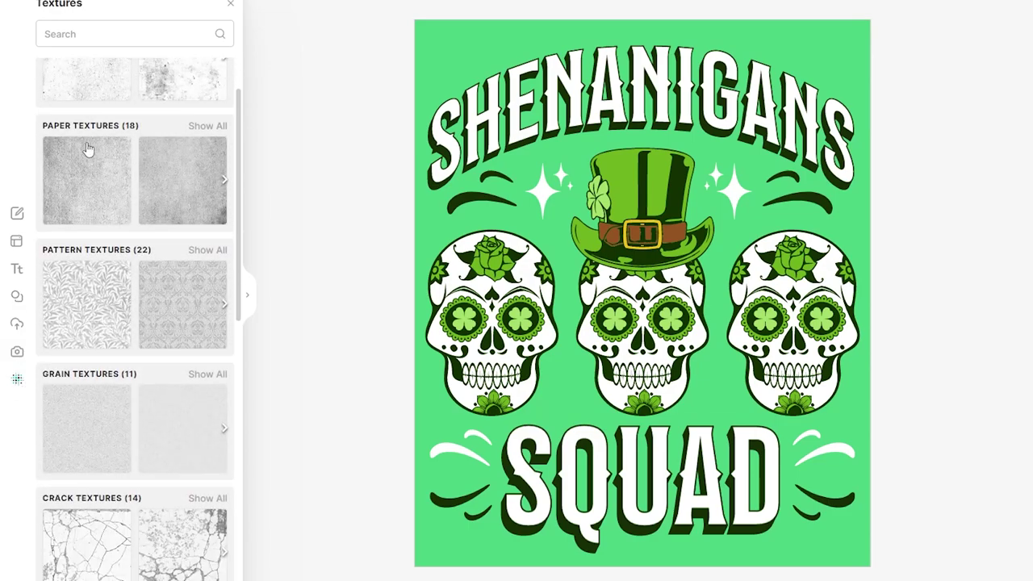
{"action": "scroll", "coordinate": [118, 286], "scroll_direction": "down", "scroll_amount": 4}
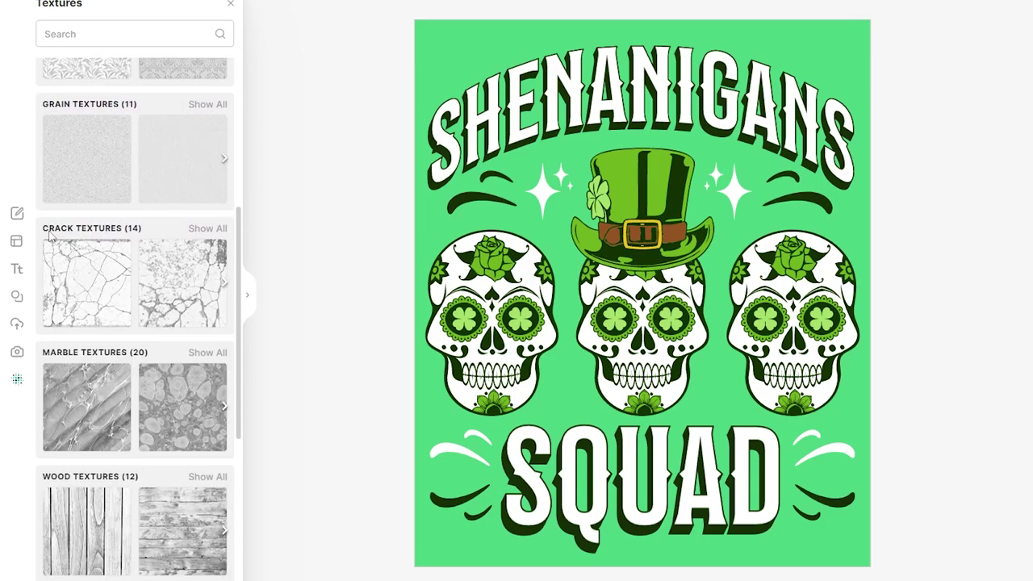
{"action": "left_click", "coordinate": [199, 231]}
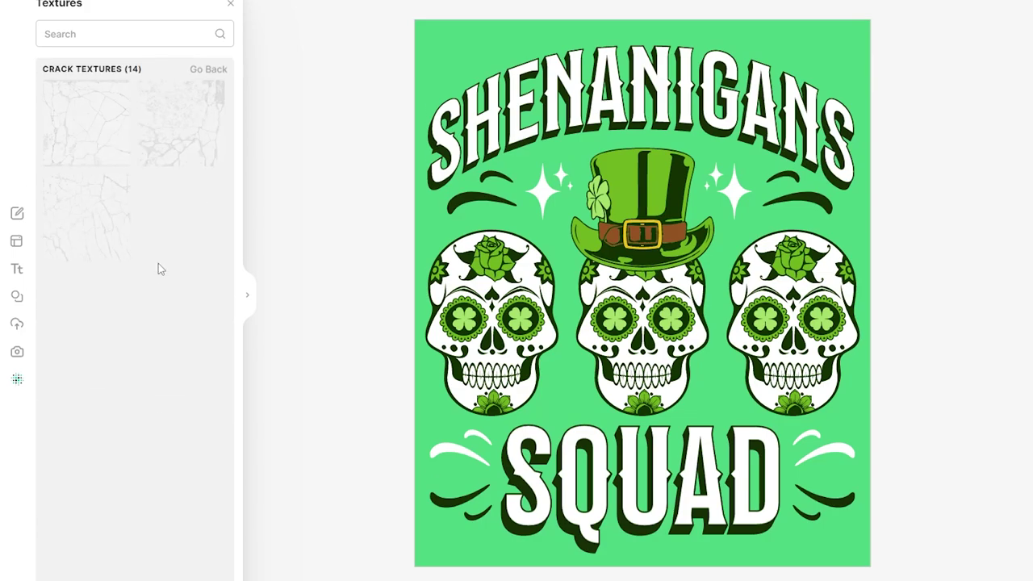
{"action": "scroll", "coordinate": [169, 252], "scroll_direction": "down", "scroll_amount": 1}
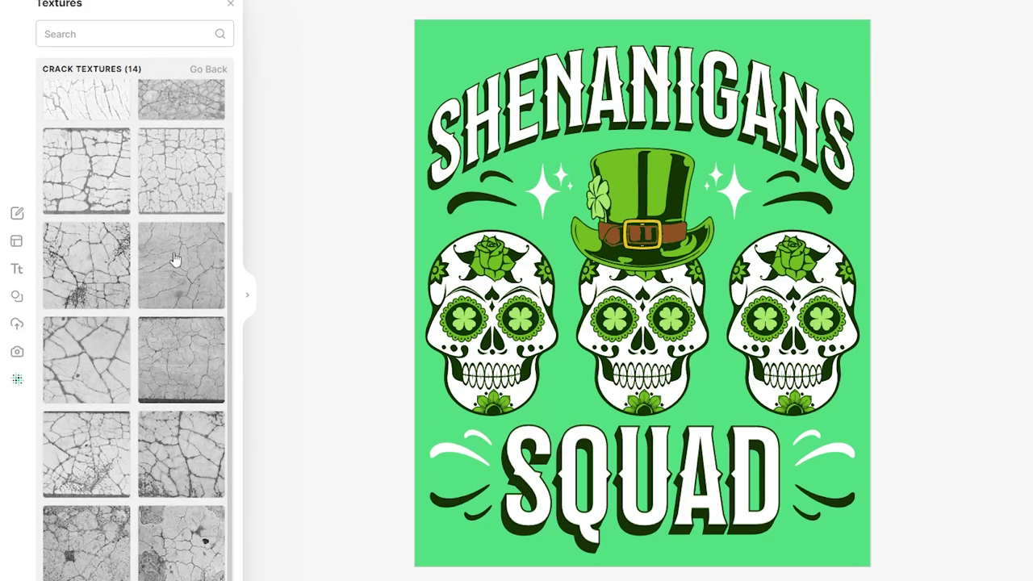
{"action": "scroll", "coordinate": [173, 257], "scroll_direction": "up", "scroll_amount": 1}
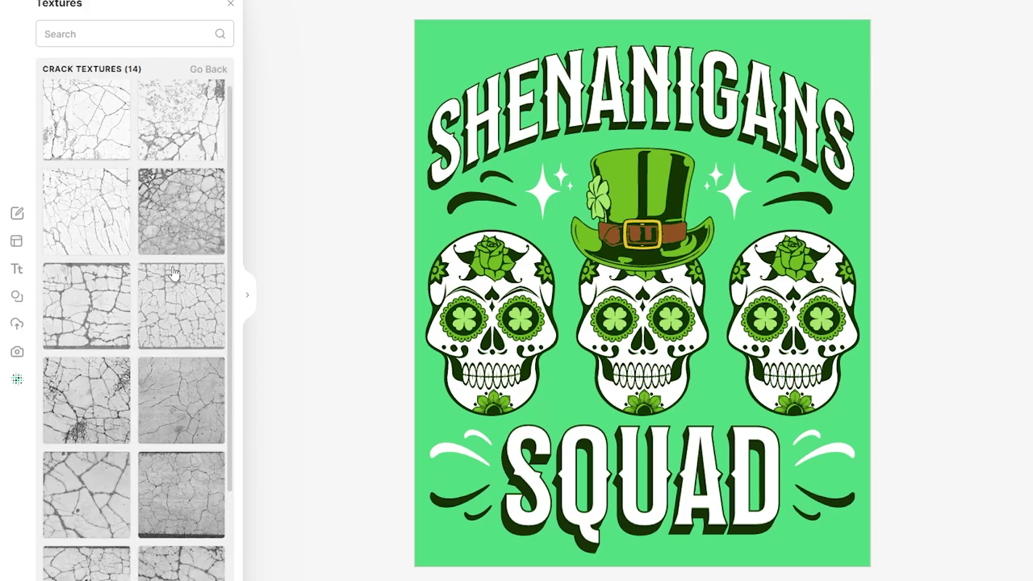
{"action": "left_click", "coordinate": [89, 300]}
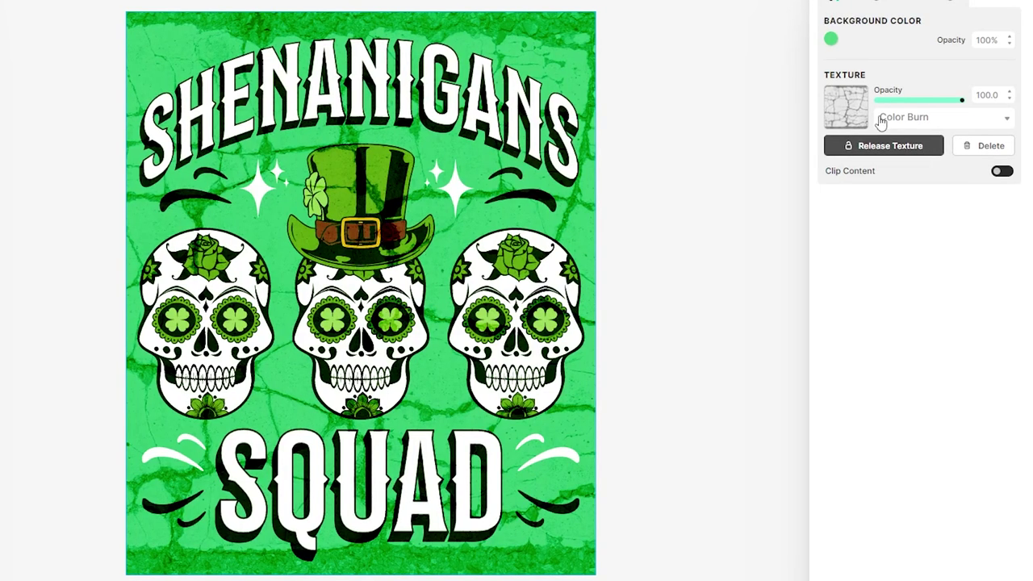
Set the texture's blend mode to Alpha Mask and turn on Clip Content
{"action": "left_click", "coordinate": [951, 121]}
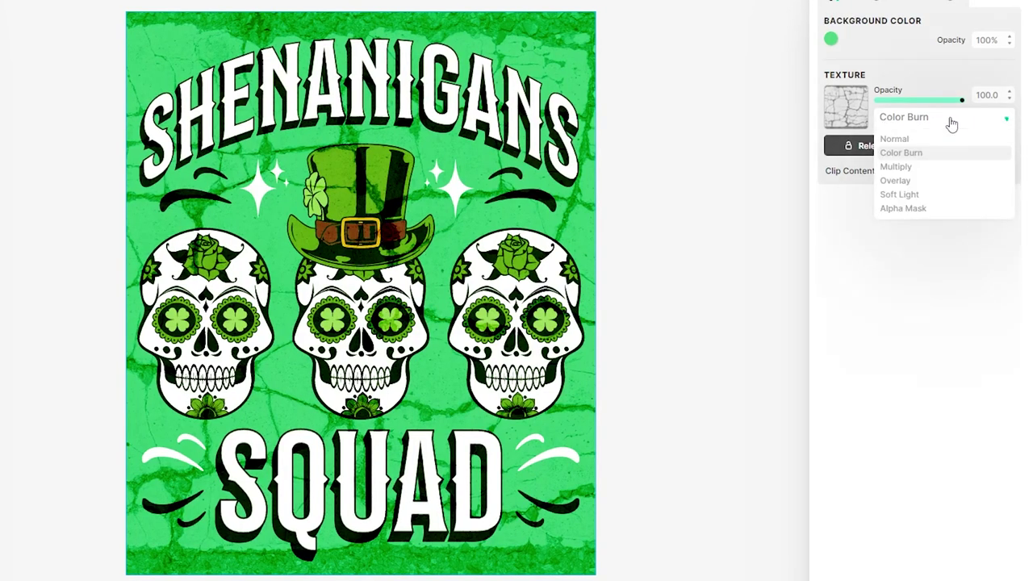
{"action": "left_click", "coordinate": [919, 209]}
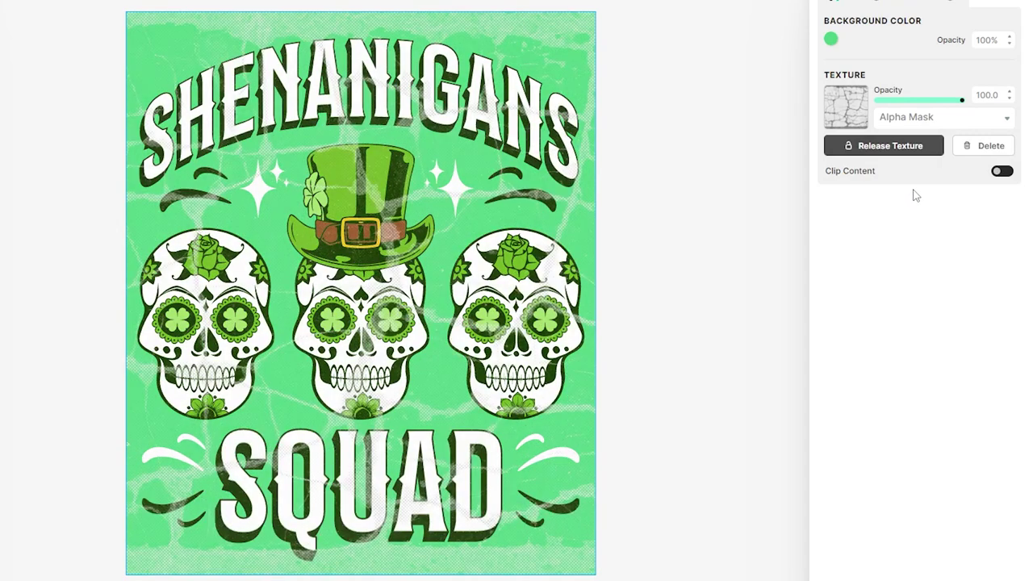
{"action": "left_click", "coordinate": [1004, 172]}
{"action": "left_click", "coordinate": [1003, 172]}
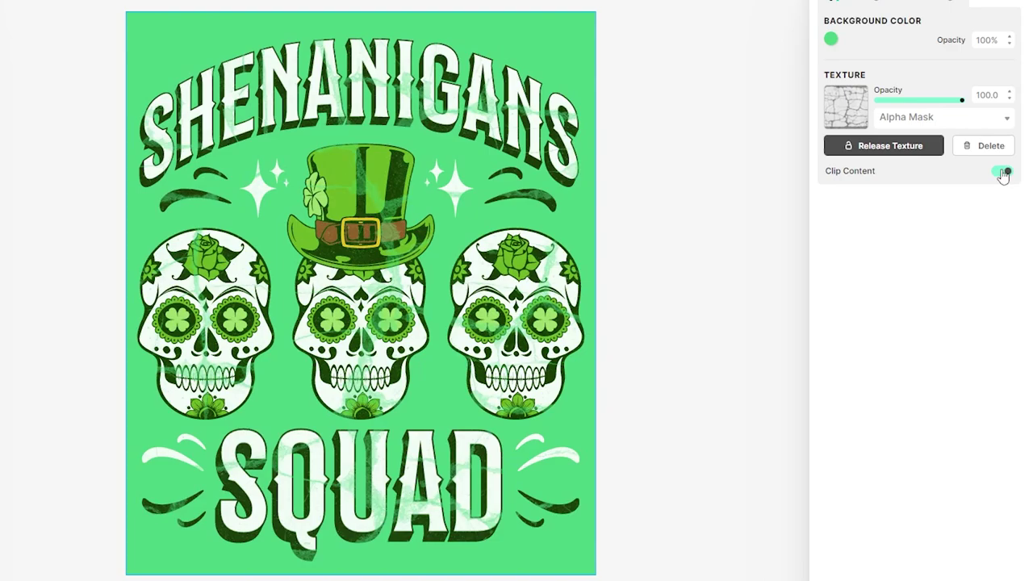
Inspect the clipped texture on the lettering and skulls and replace it with the dense gray crack texture
{"action": "scroll", "coordinate": [365, 288], "scroll_direction": "up", "scroll_amount": 3}
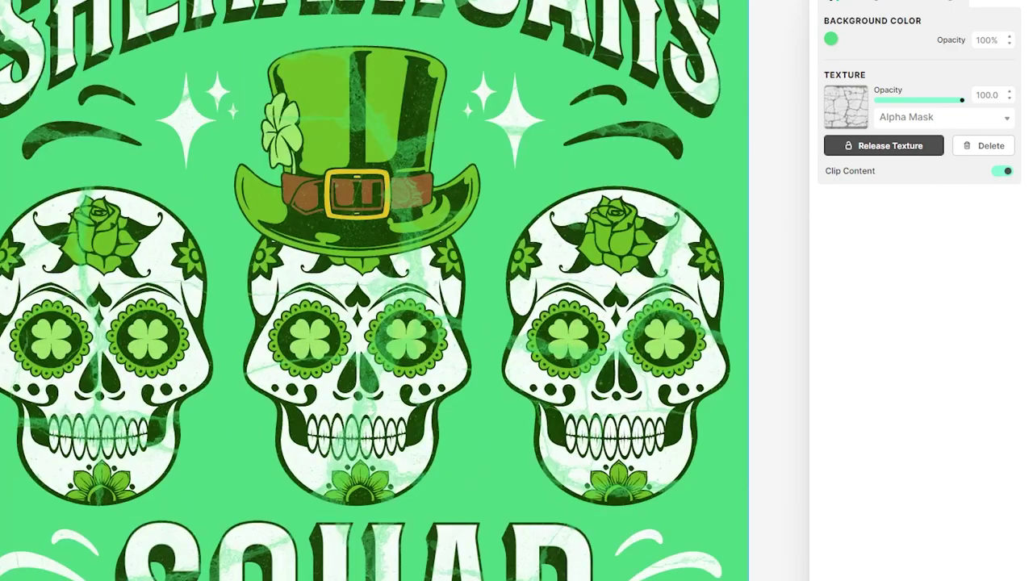
{"action": "scroll", "coordinate": [415, 476], "scroll_direction": "down", "scroll_amount": 3}
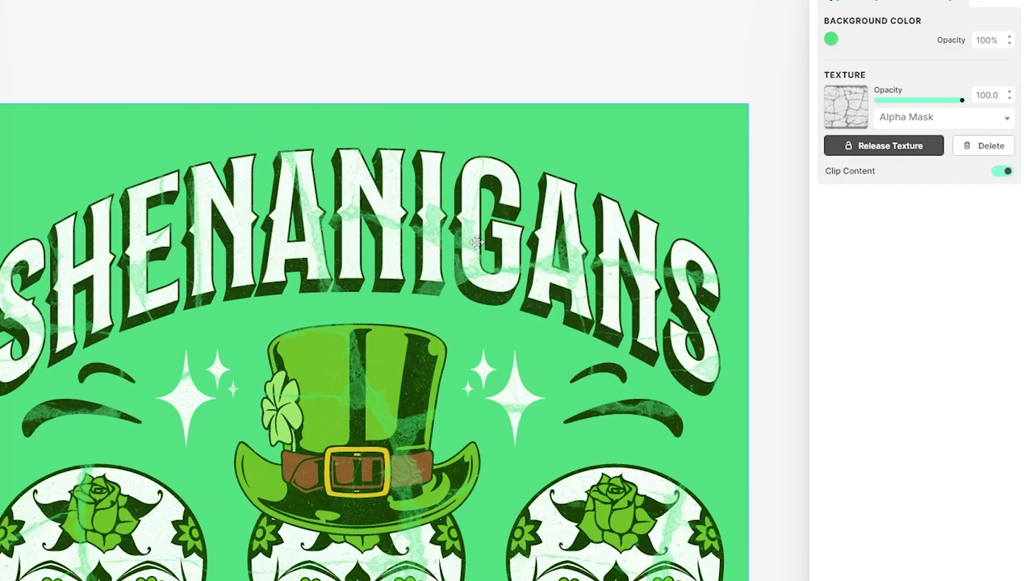
{"action": "scroll", "coordinate": [476, 242], "scroll_direction": "up", "scroll_amount": 3}
{"action": "scroll", "coordinate": [477, 242], "scroll_direction": "down", "scroll_amount": 3}
{"action": "scroll", "coordinate": [477, 242], "scroll_direction": "down", "scroll_amount": 3}
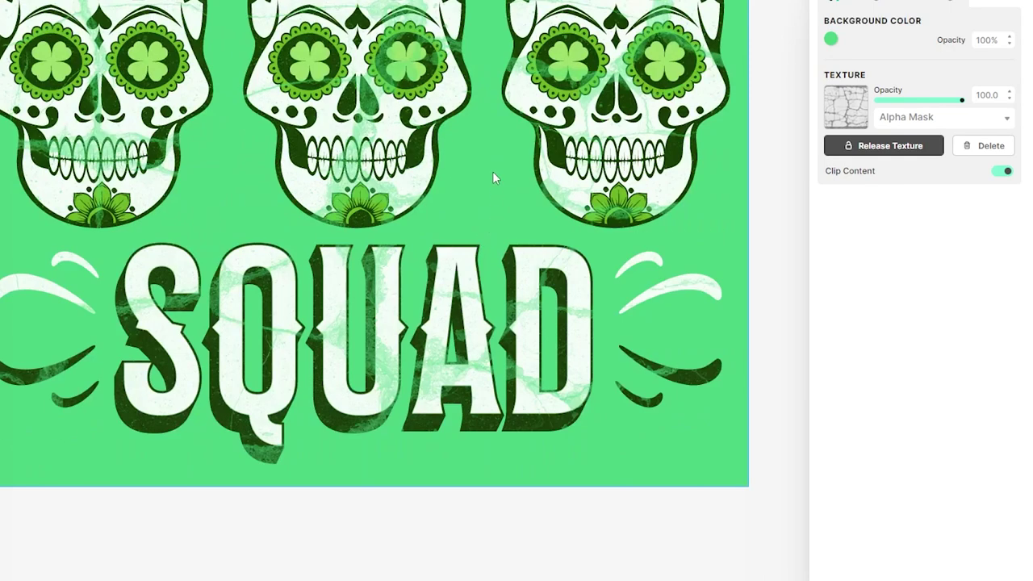
{"action": "scroll", "coordinate": [574, 325], "scroll_direction": "up", "scroll_amount": 6}
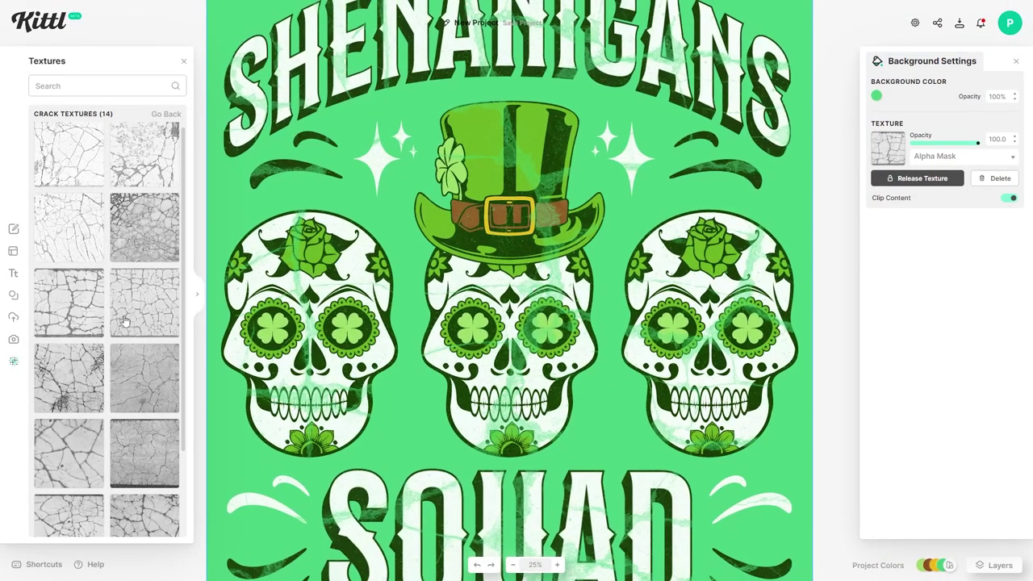
{"action": "scroll", "coordinate": [139, 291], "scroll_direction": "up", "scroll_amount": 1}
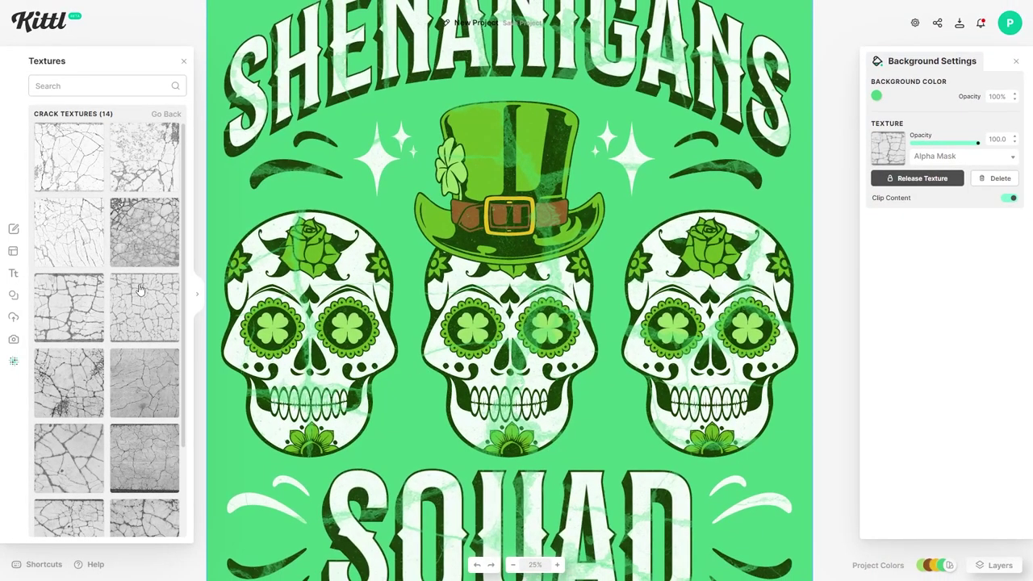
{"action": "left_click", "coordinate": [148, 249]}
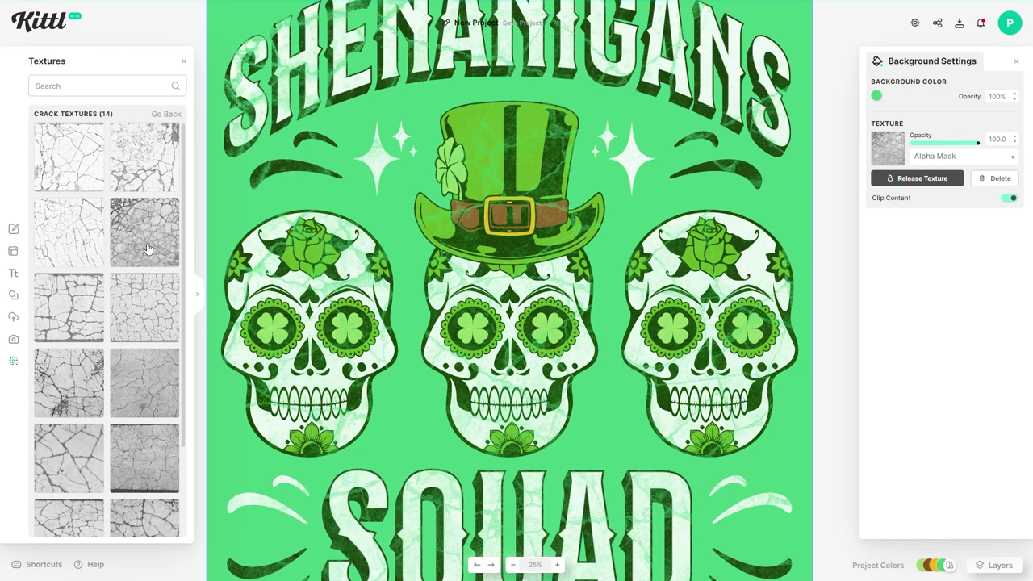
Browse the Crack Textures collection and replace the dense gray texture on the artboard with a lighter crack texture
{"action": "scroll", "coordinate": [148, 248], "scroll_direction": "down", "scroll_amount": 2}
{"action": "scroll", "coordinate": [112, 323], "scroll_direction": "down", "scroll_amount": 2}
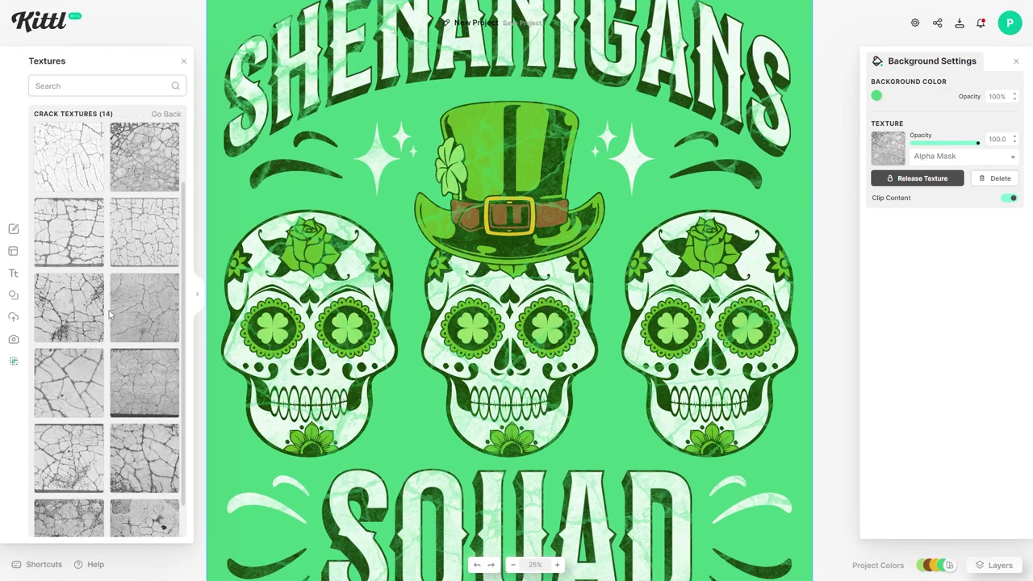
{"action": "left_click", "coordinate": [143, 202]}
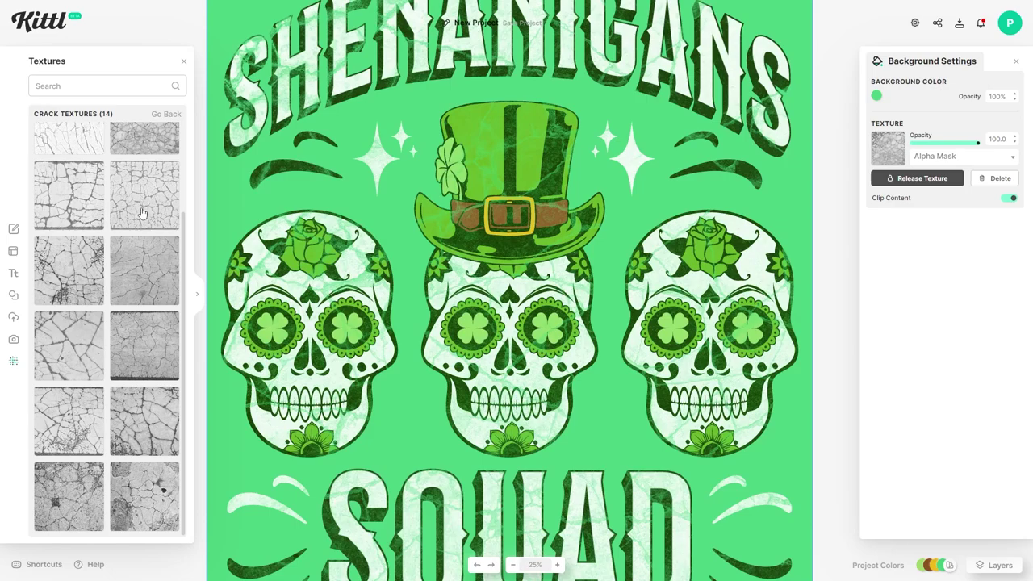
{"action": "scroll", "coordinate": [142, 210], "scroll_direction": "up", "scroll_amount": 4}
{"action": "left_click", "coordinate": [58, 208]}
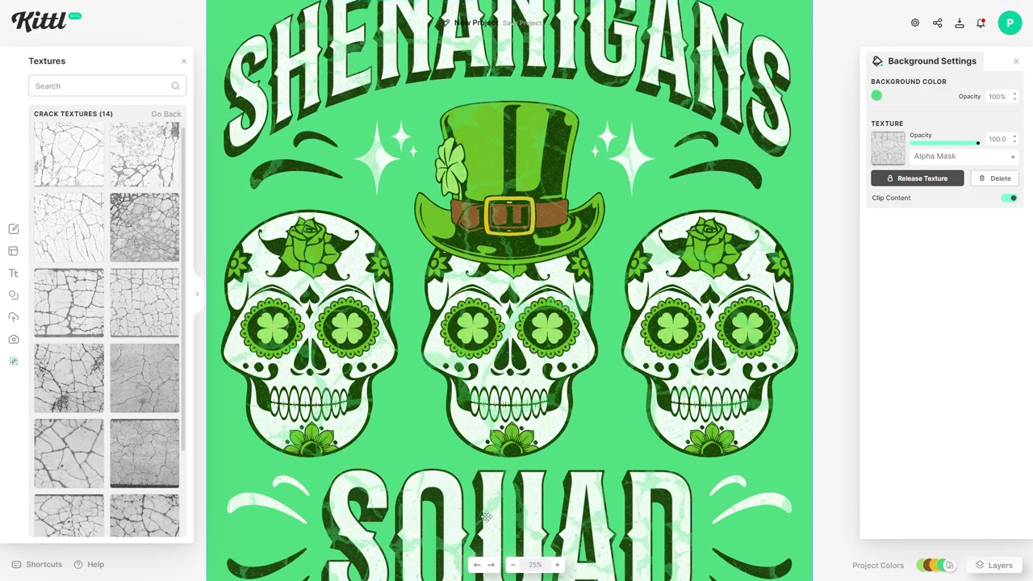
Show the whole artboard, open the download options and turn on Remove Background for the export
{"action": "left_click", "coordinate": [513, 565]}
{"action": "left_click", "coordinate": [758, 234]}
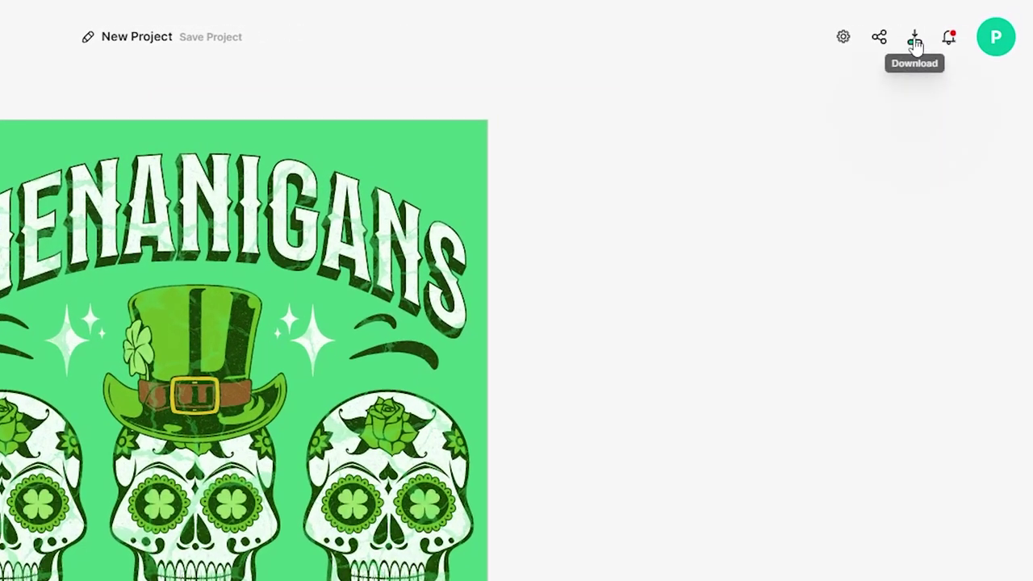
{"action": "left_click", "coordinate": [915, 42]}
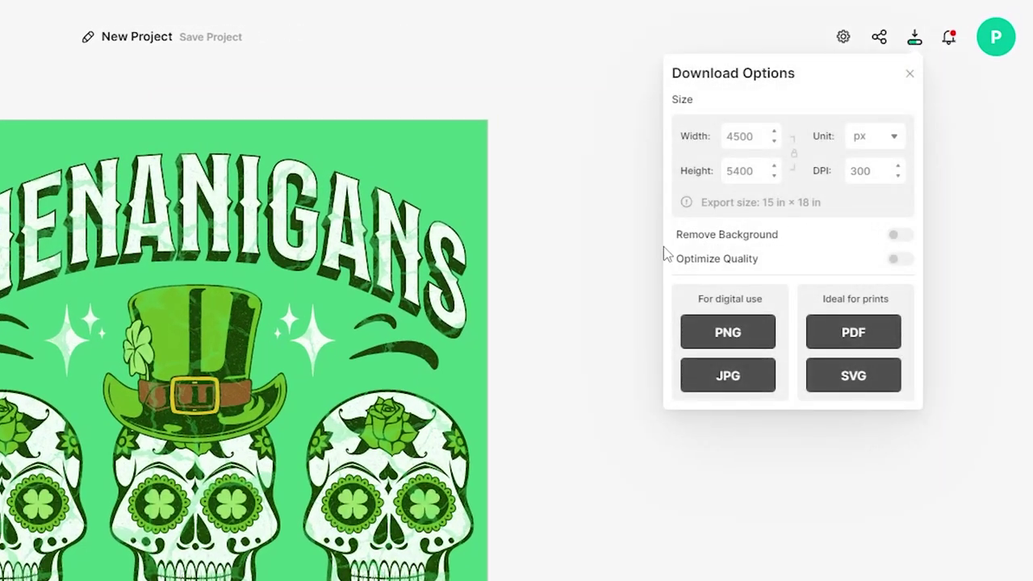
{"action": "left_click", "coordinate": [897, 234]}
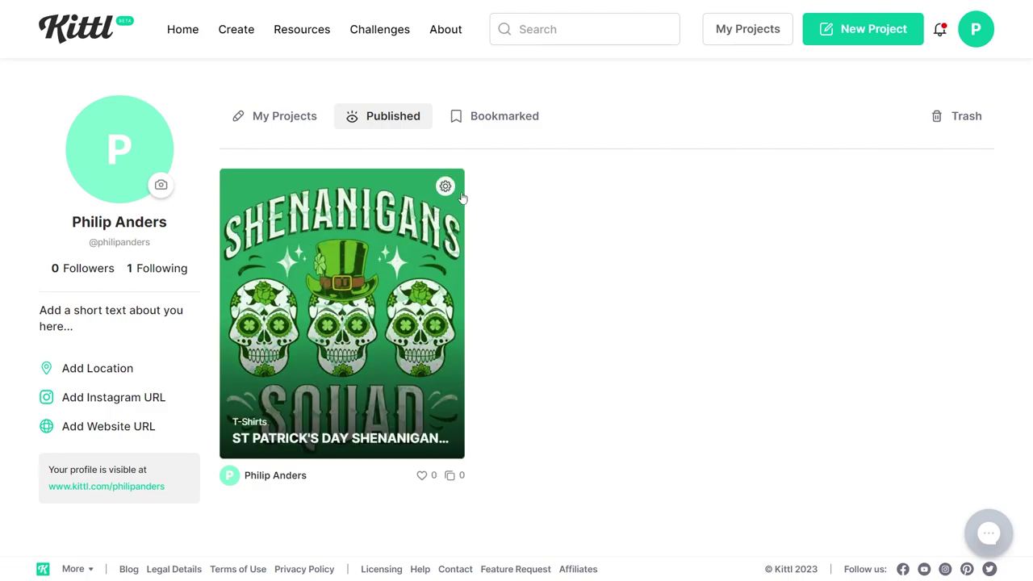
Copy the link of the published St Patrick's Day Shenanigans Squad design and open the design in the editor
{"action": "left_click", "coordinate": [445, 186]}
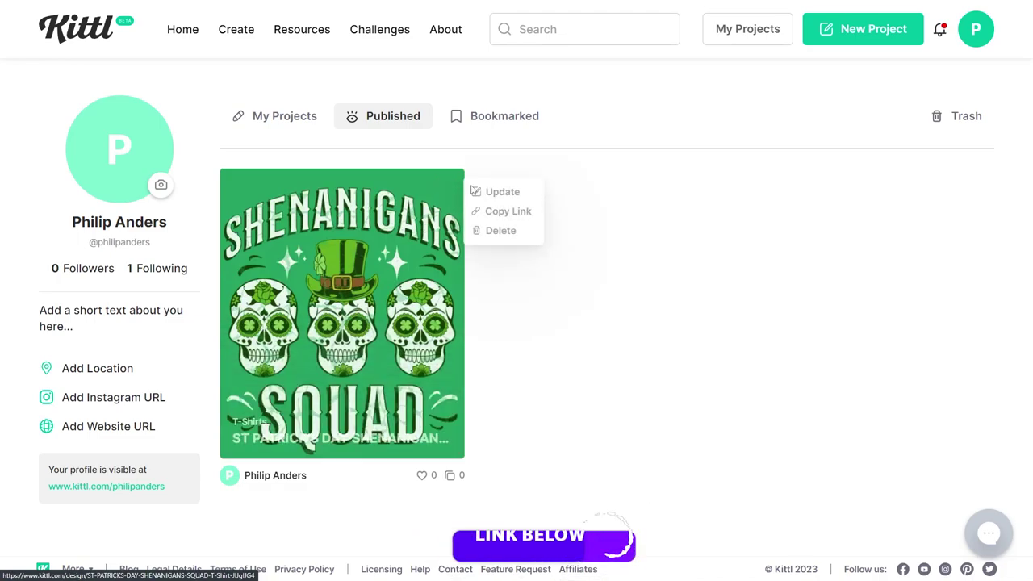
{"action": "left_click", "coordinate": [501, 213]}
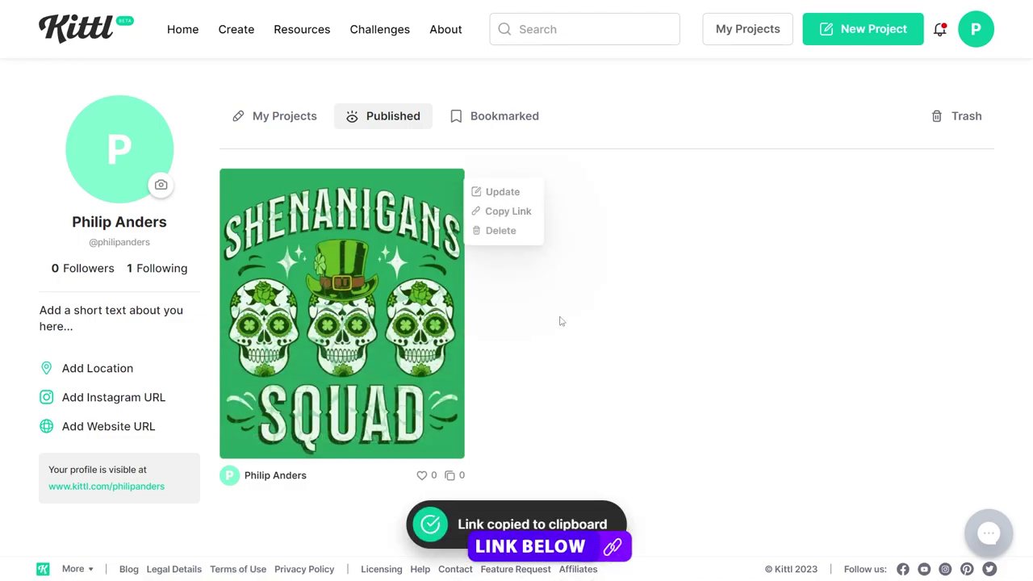
{"action": "left_click", "coordinate": [387, 270]}
{"action": "left_click", "coordinate": [181, 94]}
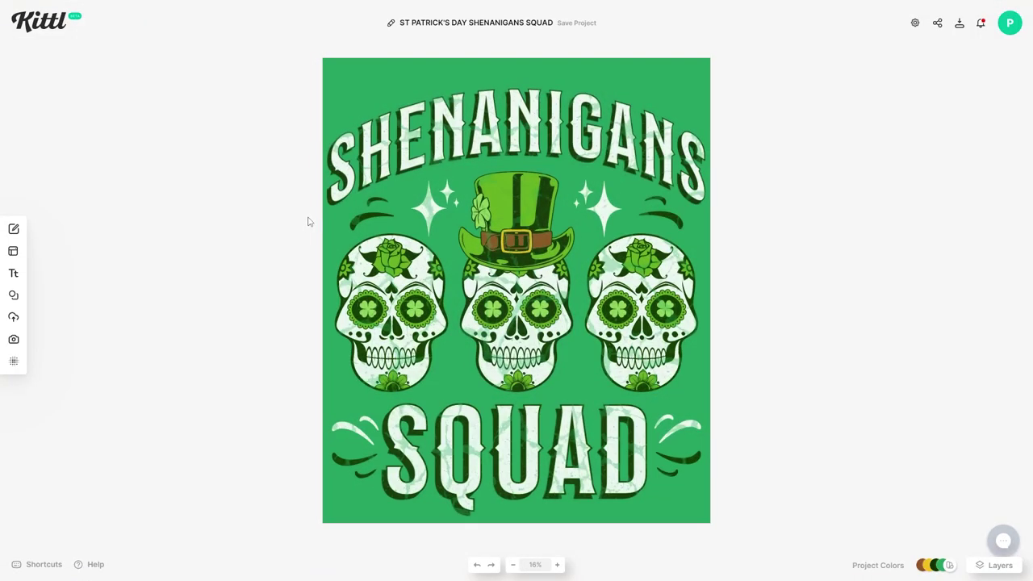
Replace the arched SHENANIGANS headline text with DRINKING and finish editing the text
{"action": "left_click", "coordinate": [334, 218]}
{"action": "left_click", "coordinate": [517, 129]}
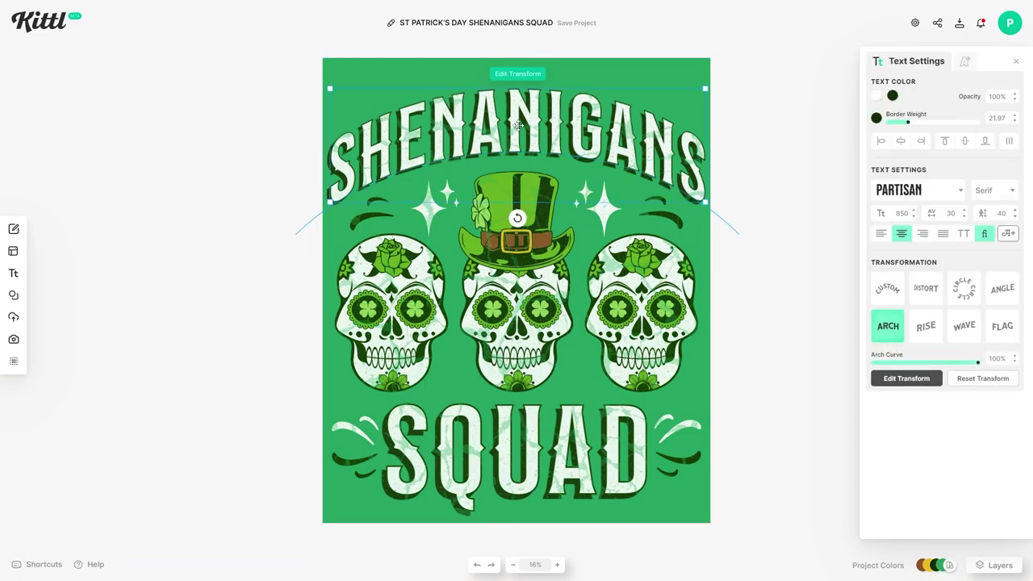
{"action": "left_click", "coordinate": [517, 125]}
{"action": "double_click", "coordinate": [548, 123]}
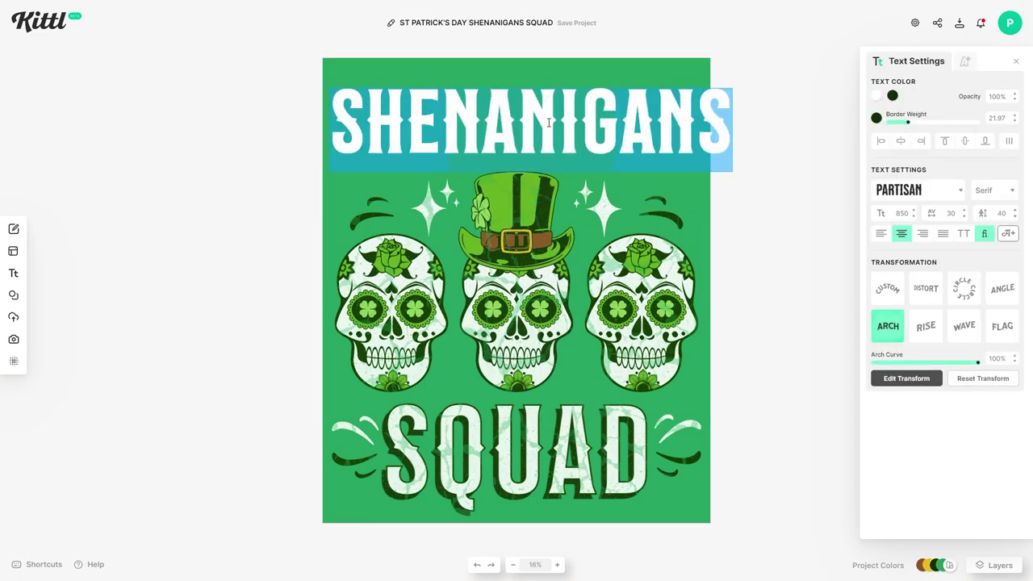
{"action": "type", "text": "DRINKING"}
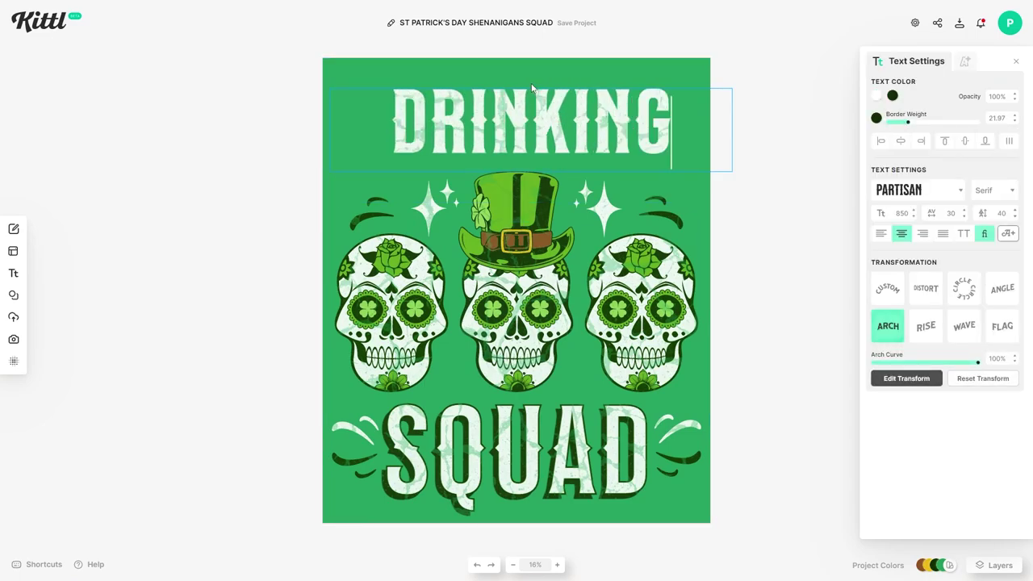
{"action": "key", "text": "Escape"}
{"action": "key", "text": "Escape"}
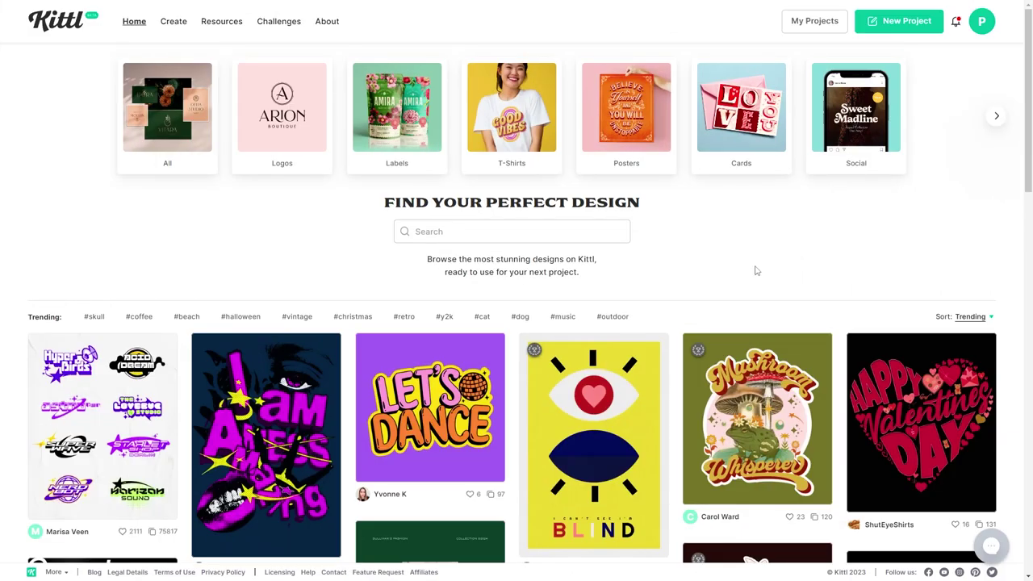
Browse the trending community designs on the home page
{"action": "scroll", "coordinate": [642, 290], "scroll_direction": "down", "scroll_amount": 5}
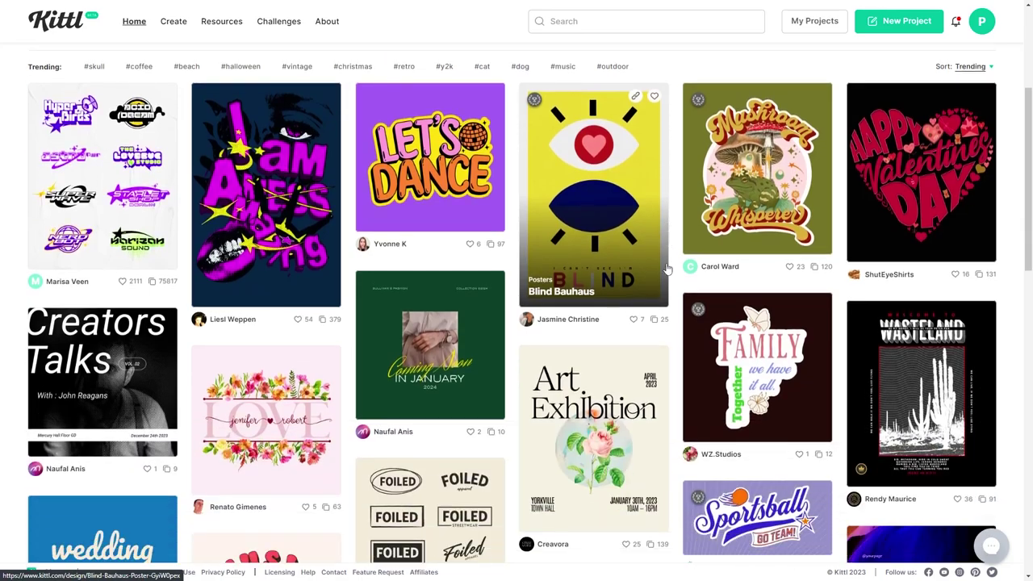
{"action": "scroll", "coordinate": [666, 268], "scroll_direction": "down", "scroll_amount": 7}
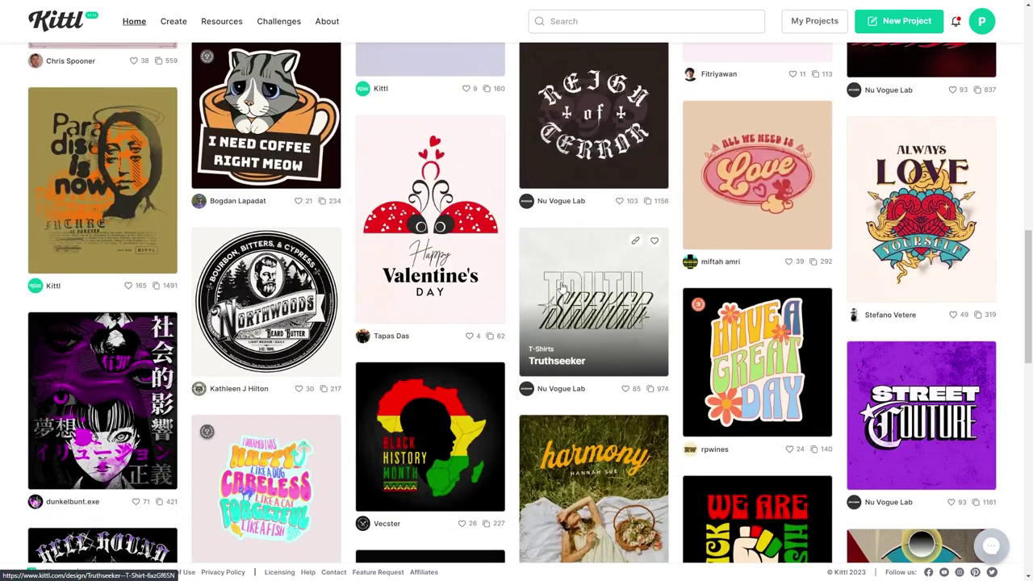
{"action": "scroll", "coordinate": [618, 333], "scroll_direction": "down", "scroll_amount": 1}
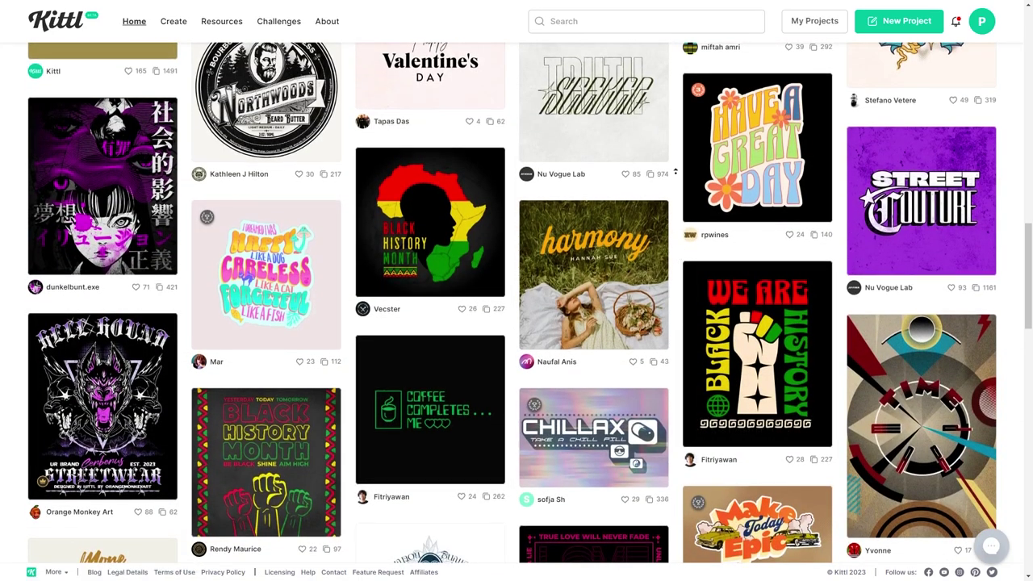
{"action": "scroll", "coordinate": [610, 214], "scroll_direction": "up", "scroll_amount": 12}
{"action": "scroll", "coordinate": [564, 226], "scroll_direction": "up", "scroll_amount": 1}
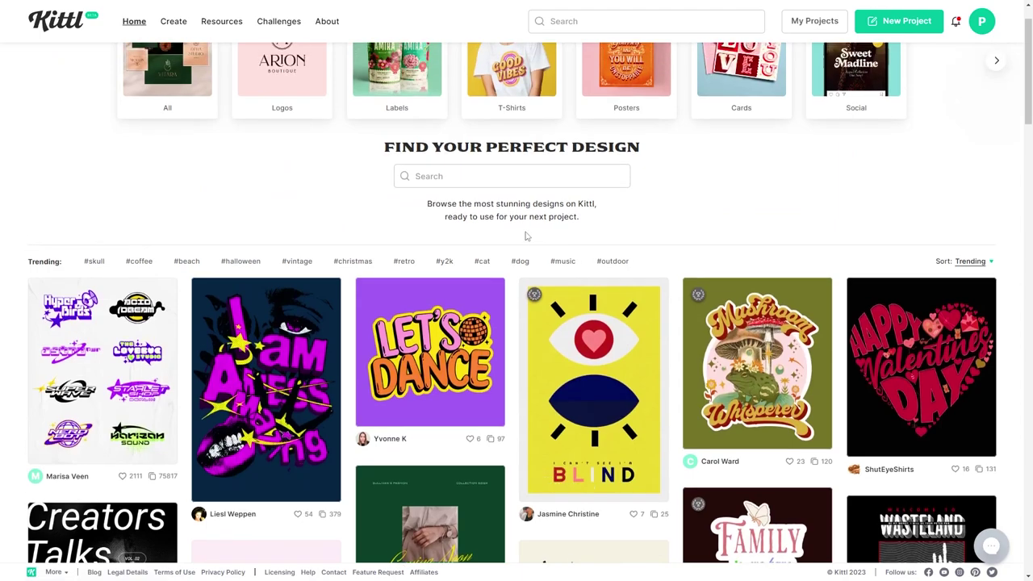
Search the community designs for "summer" and look through the matching templates
{"action": "left_click", "coordinate": [438, 177]}
{"action": "type", "text": "summer"}
{"action": "key", "text": "Return"}
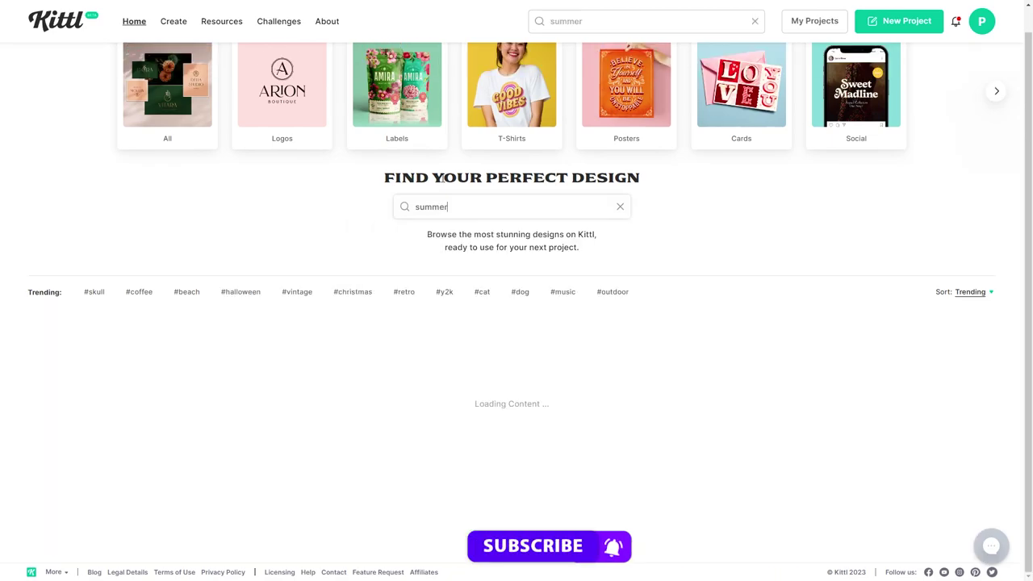
{"action": "scroll", "coordinate": [376, 327], "scroll_direction": "down", "scroll_amount": 3}
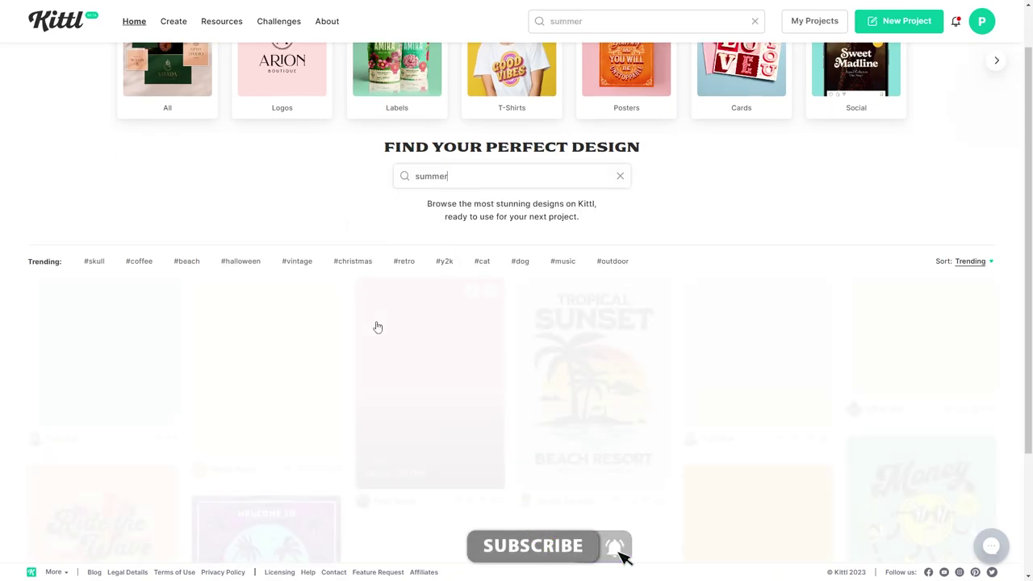
{"action": "scroll", "coordinate": [1030, 213], "scroll_direction": "down", "scroll_amount": 5}
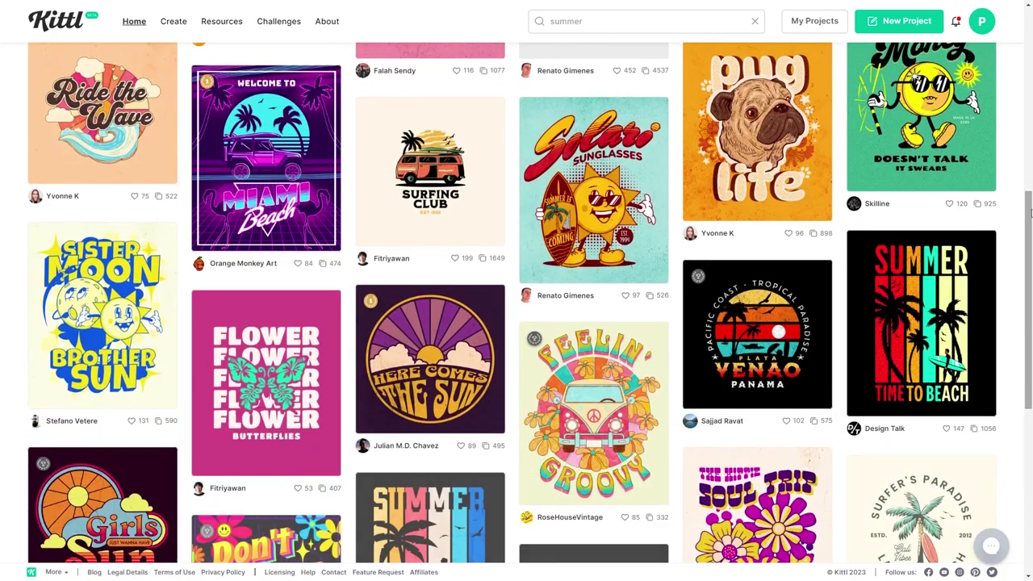
{"action": "scroll", "coordinate": [1030, 213], "scroll_direction": "down", "scroll_amount": 3}
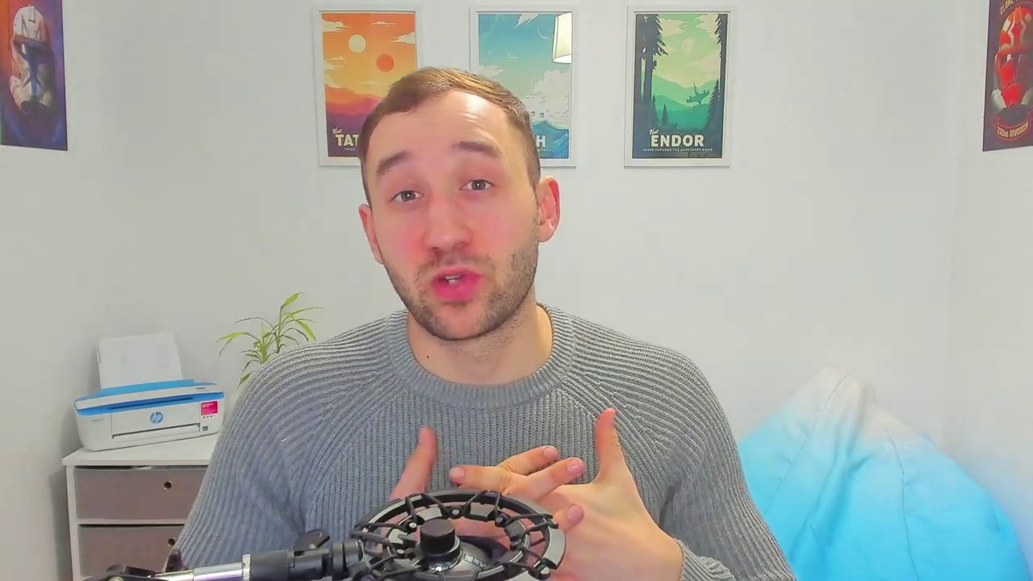